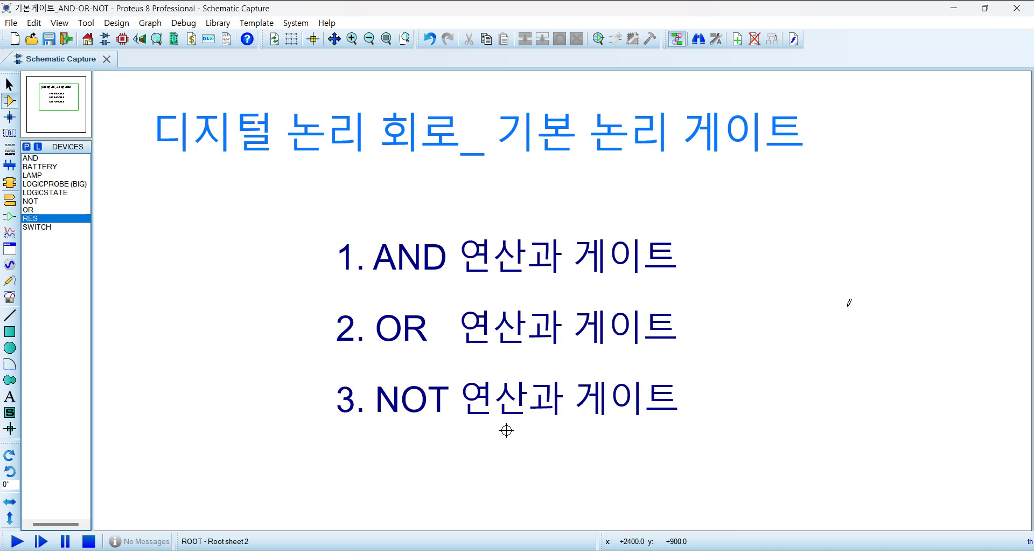
# On the AND gate sheet, place a battery, two switches side by side above it, and a lamp beside the truth table.
pyautogui.press('pageup')
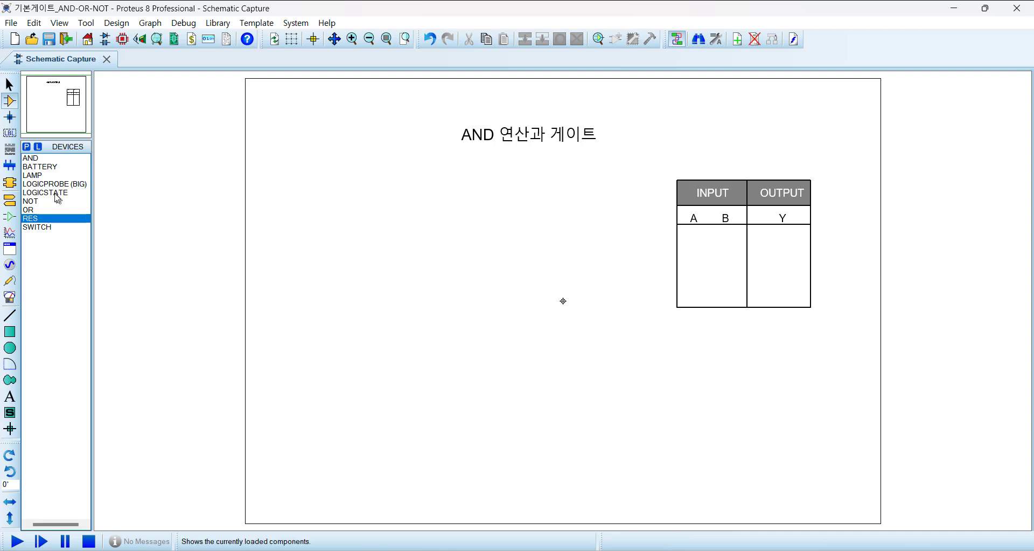
pyautogui.click(42, 167)
pyautogui.click(379, 242)
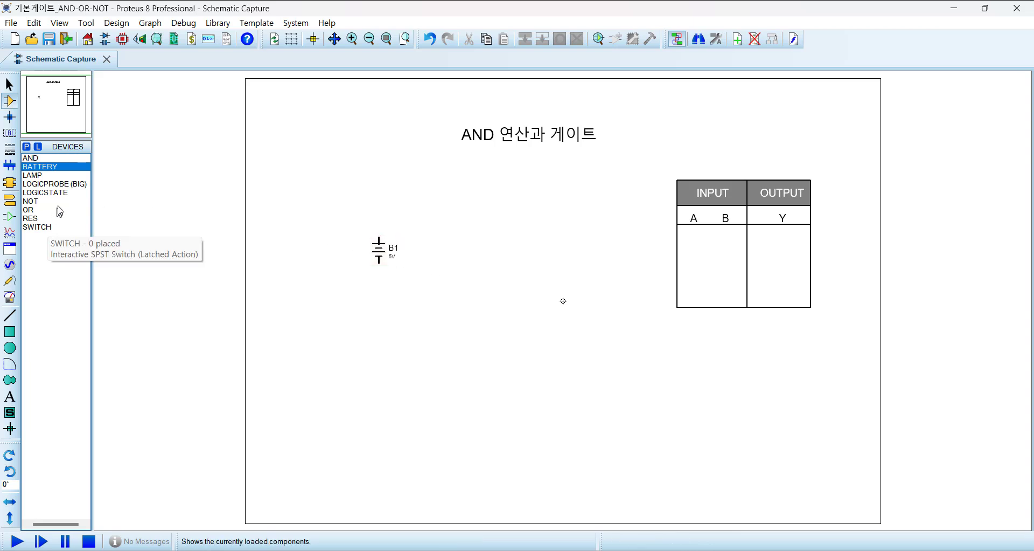
pyautogui.click(37, 226)
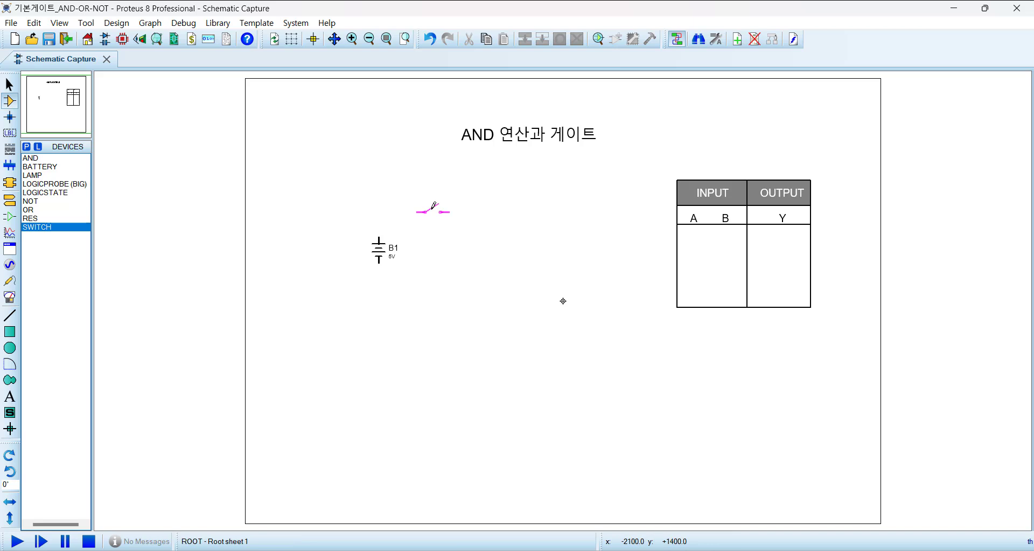
pyautogui.click(439, 204)
pyautogui.click(560, 204)
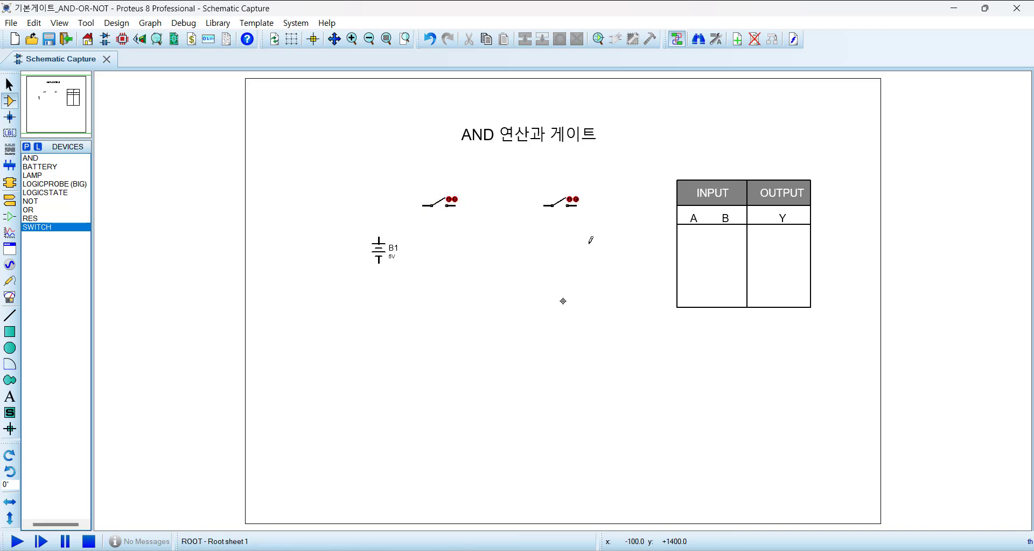
pyautogui.scroll(1, 578, 232)
pyautogui.scroll(-2, 514, 345)
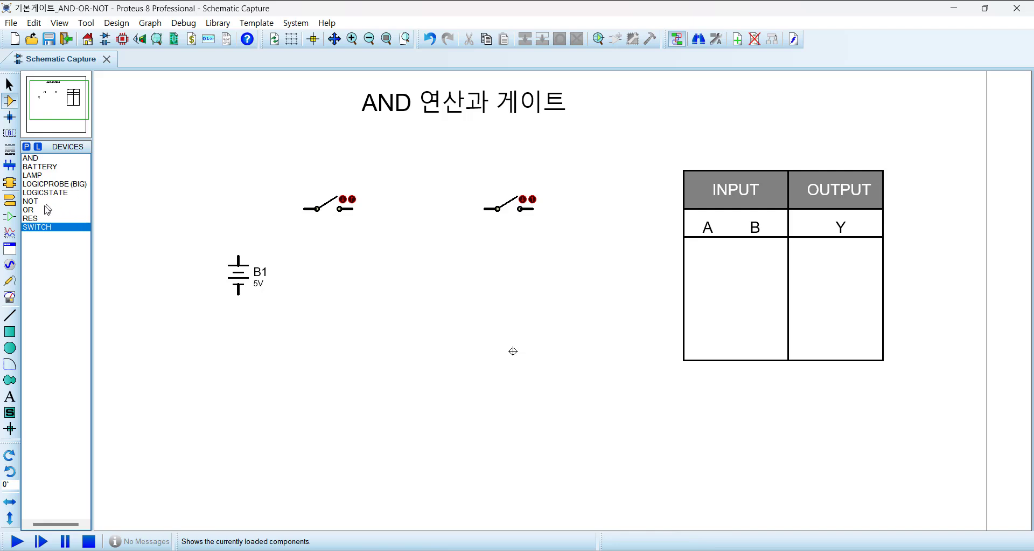
pyautogui.click(35, 178)
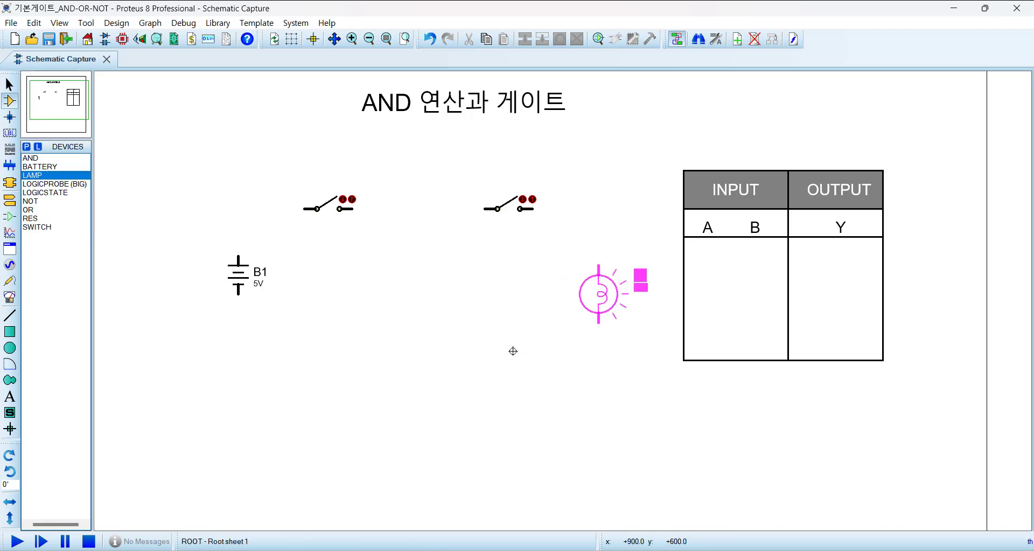
pyautogui.click(589, 284)
# Wire the battery, both switches and the lamp into one closed series loop.
pyautogui.click(306, 207)
pyautogui.click(238, 257)
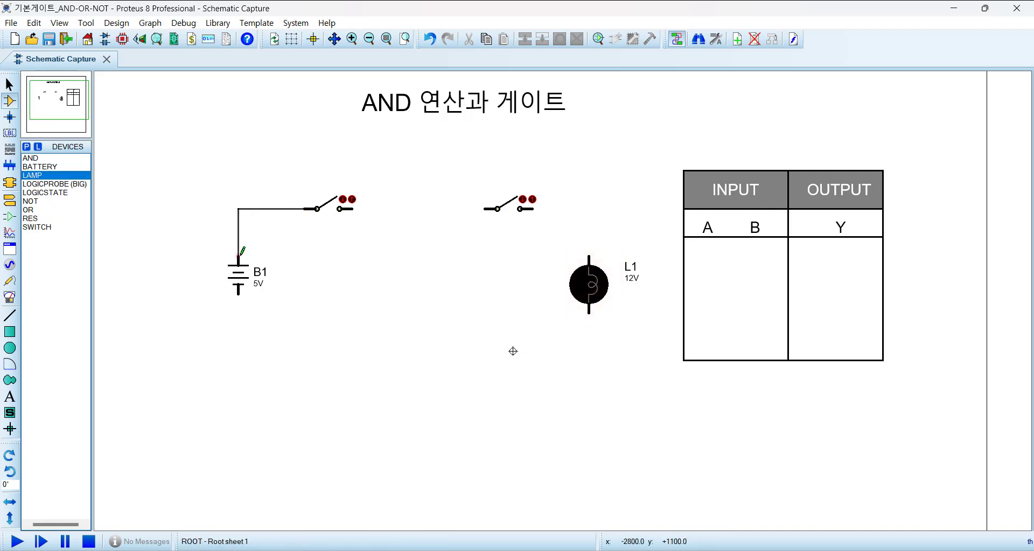
pyautogui.click(352, 208)
pyautogui.click(485, 208)
pyautogui.click(533, 208)
pyautogui.click(589, 257)
pyautogui.click(589, 310)
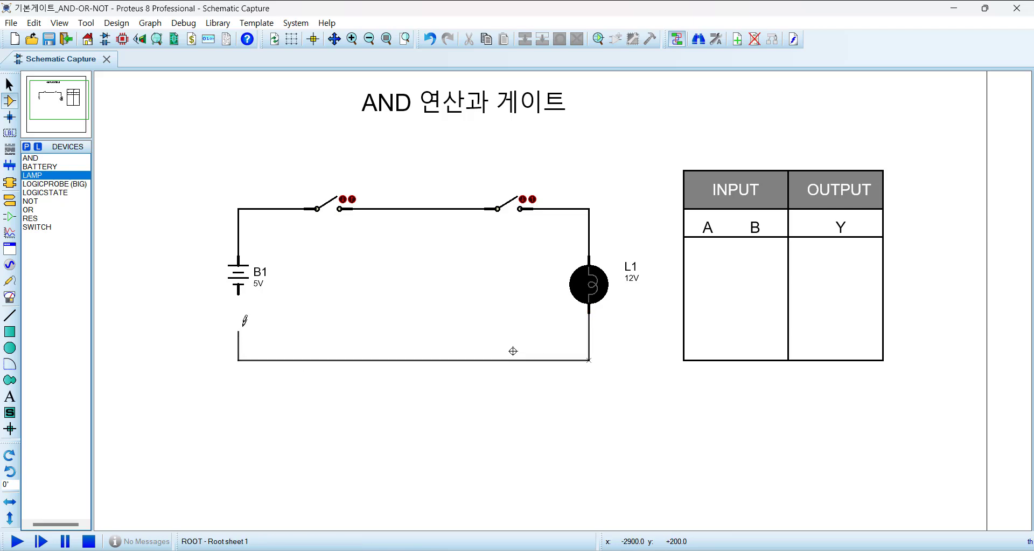
pyautogui.click(238, 294)
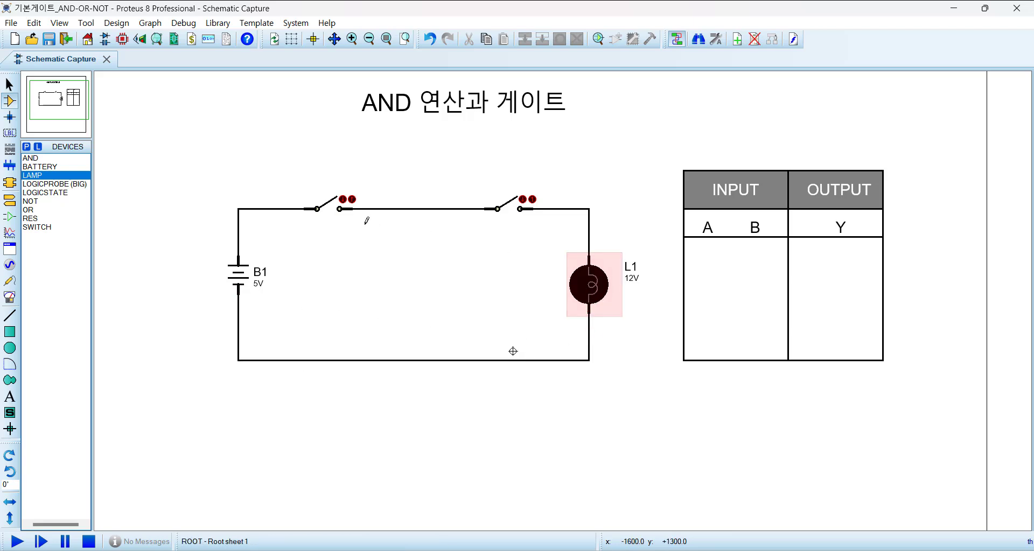
# Set the part references of the two switches to A and B, from left to right.
pyautogui.rightClick(345, 207)
pyautogui.click(398, 125)
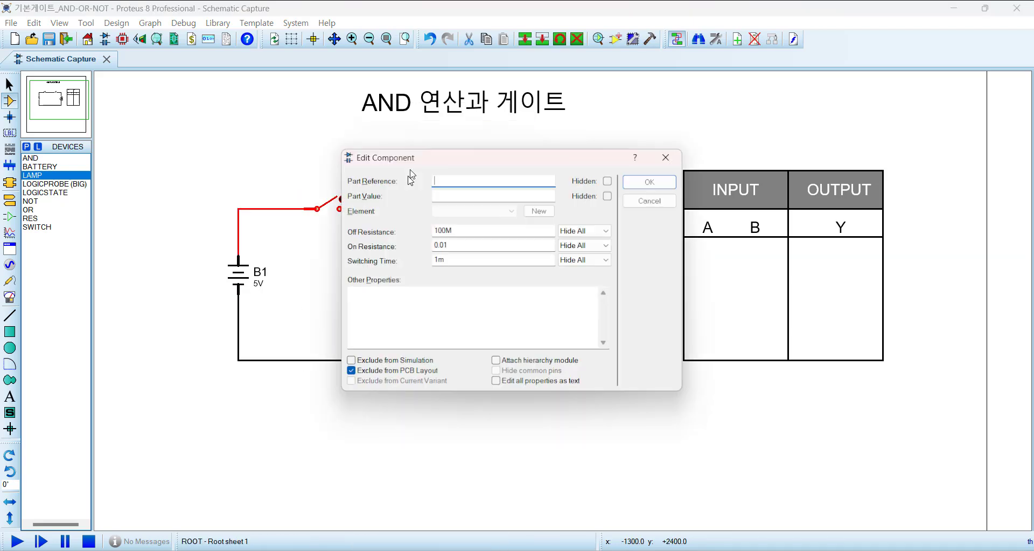
pyautogui.click(640, 183)
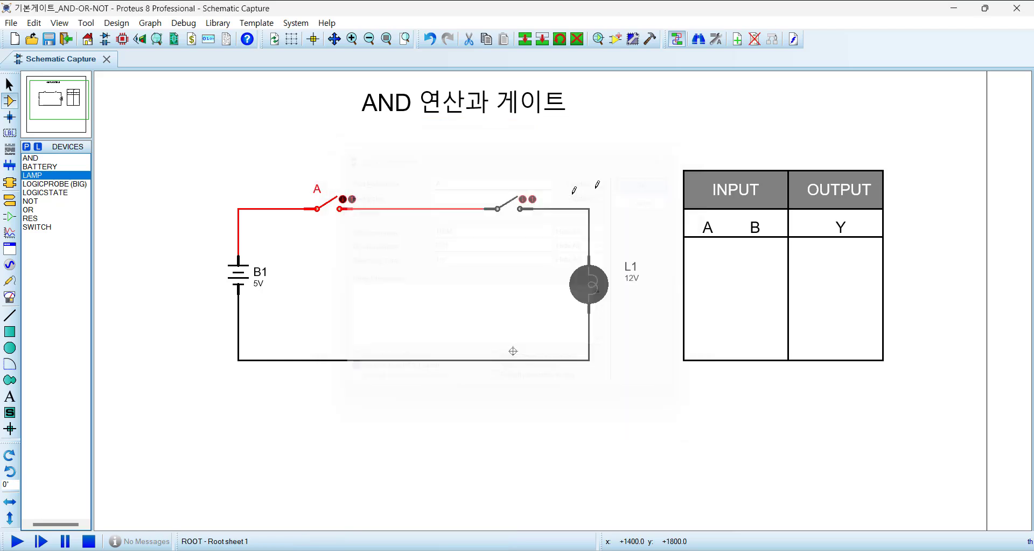
pyautogui.rightClick(511, 203)
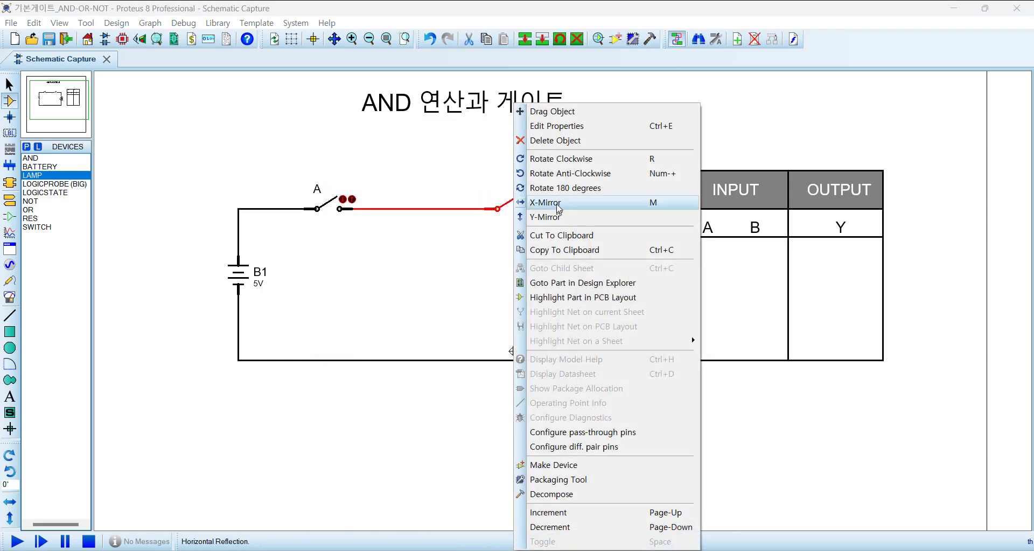
pyautogui.click(554, 128)
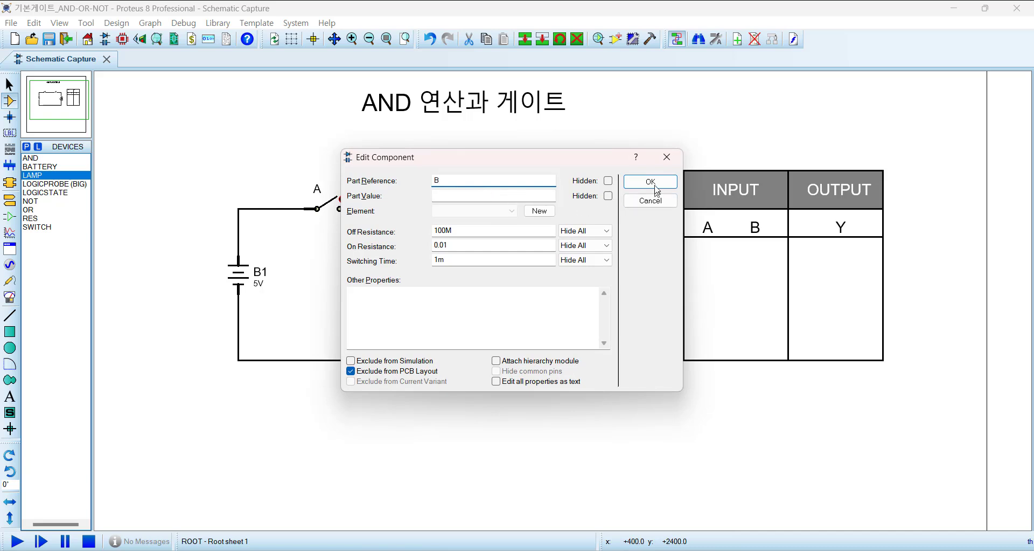
pyautogui.click(652, 186)
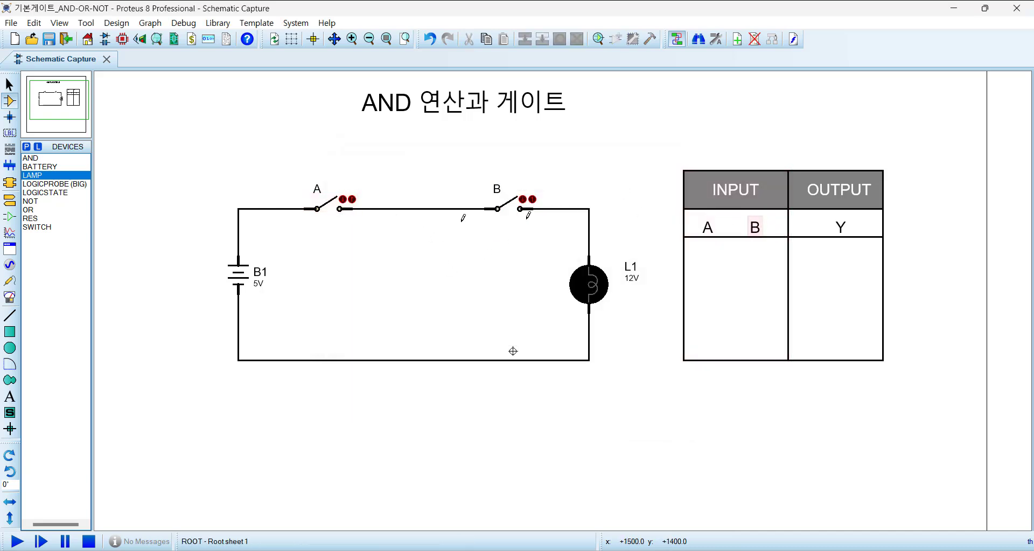
# Set the lamp's part reference to Y and its nominal voltage to 5V.
pyautogui.rightClick(597, 286)
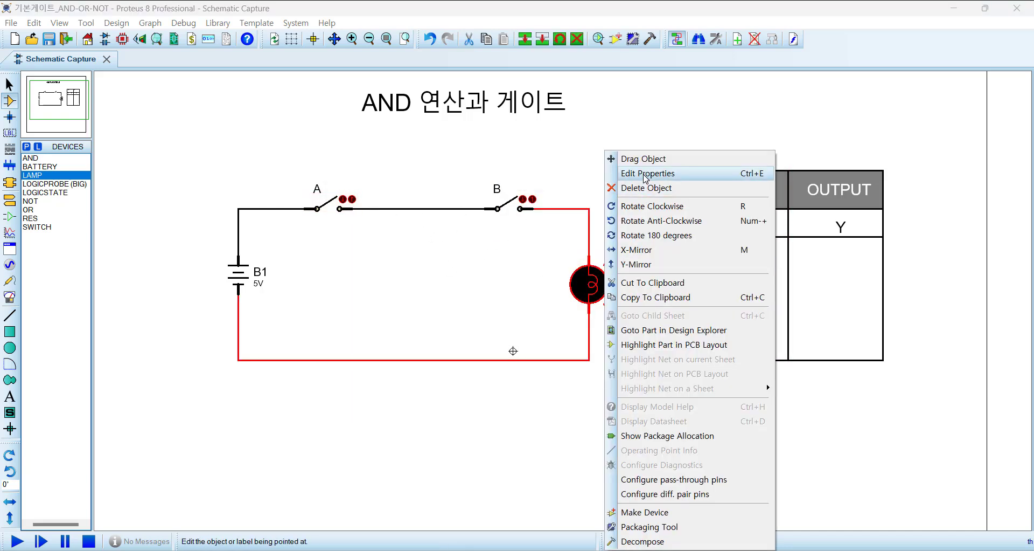
pyautogui.click(645, 173)
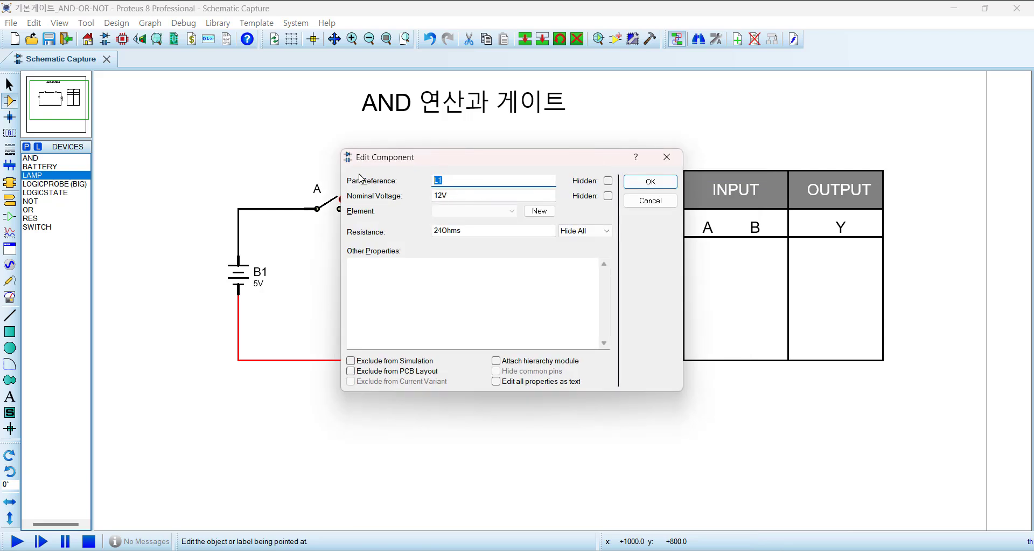
pyautogui.write('Y')
pyautogui.press('Tab')
pyautogui.write('5')
pyautogui.click(642, 186)
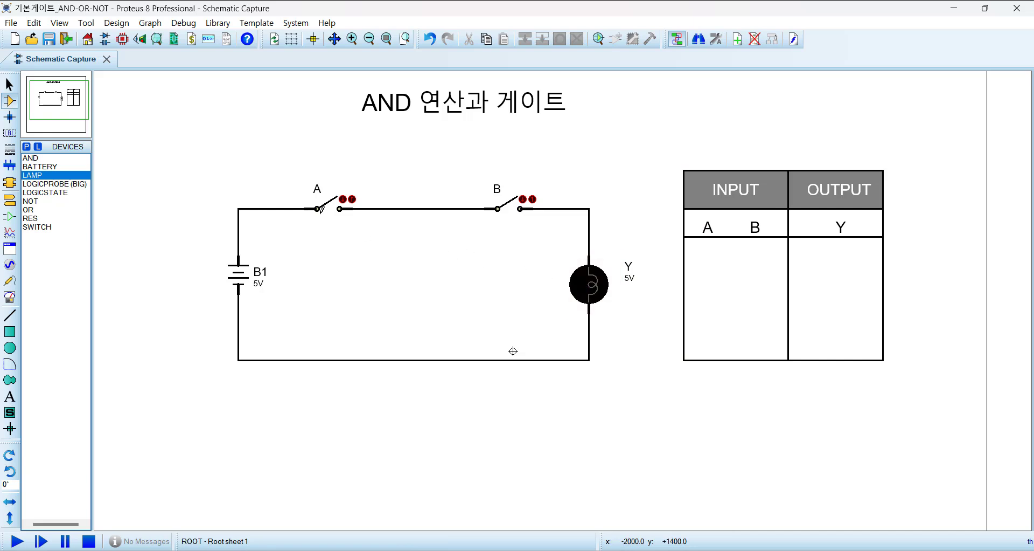
# Add the text "SW_OFF = 0" above switch A with a height of 0.2in.
pyautogui.click(10, 396)
pyautogui.click(252, 153)
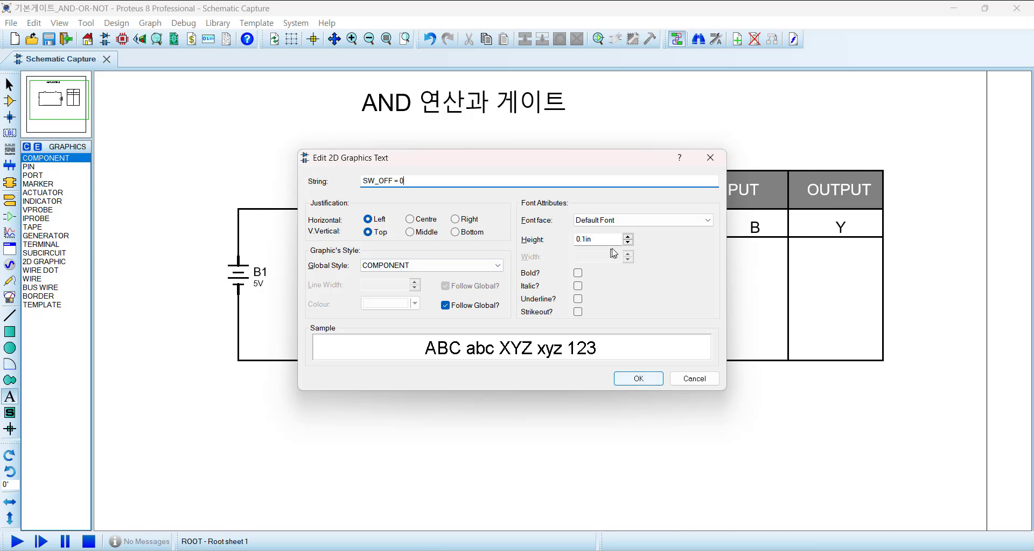
pyautogui.click(628, 236)
pyautogui.click(628, 236)
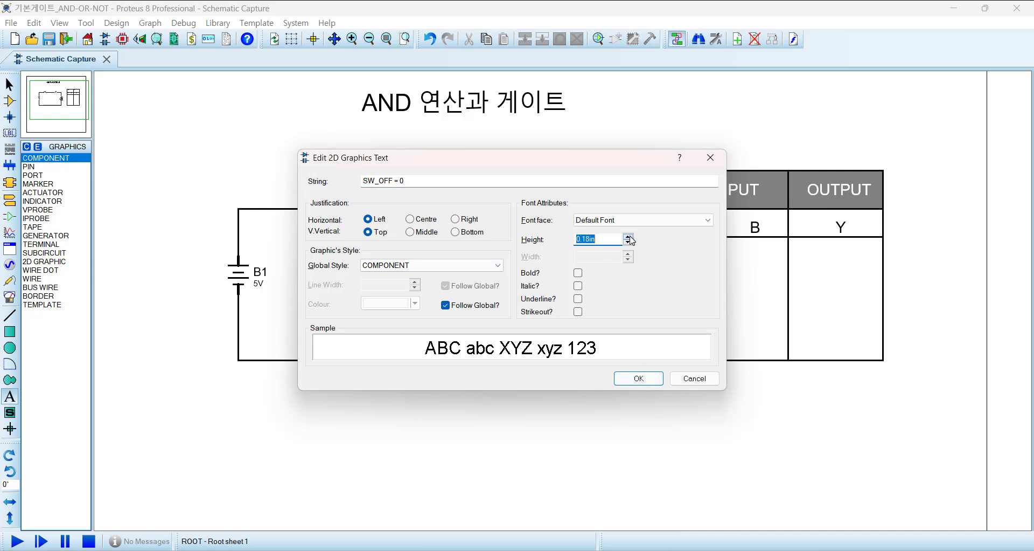
pyautogui.click(646, 386)
# Duplicate the SW_OFF text beside the original and change the copy to "SW_ON = 1".
pyautogui.rightClick(317, 160)
pyautogui.click(381, 369)
pyautogui.write('SW_OFF = 0')
pyautogui.click(460, 172)
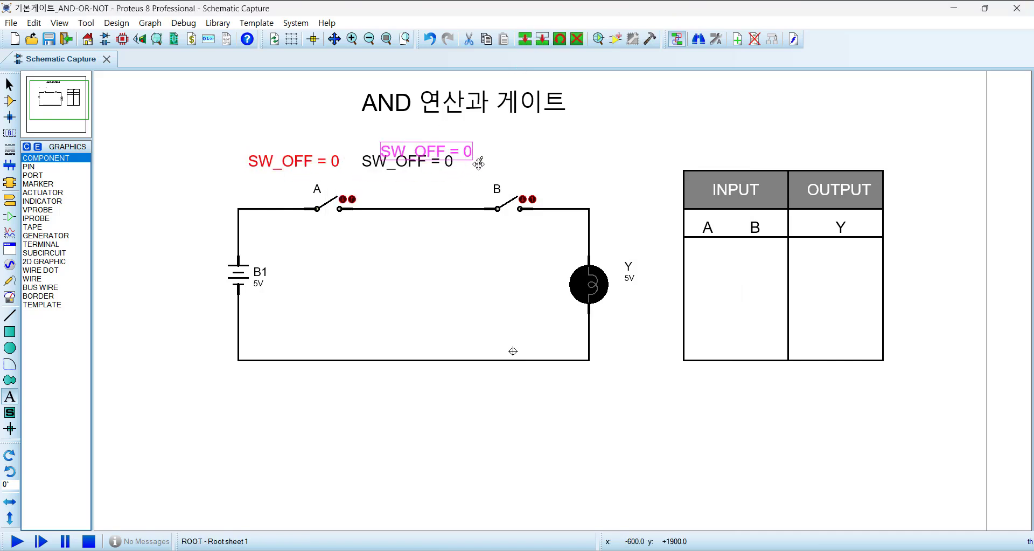
pyautogui.rightClick(429, 158)
pyautogui.click(471, 180)
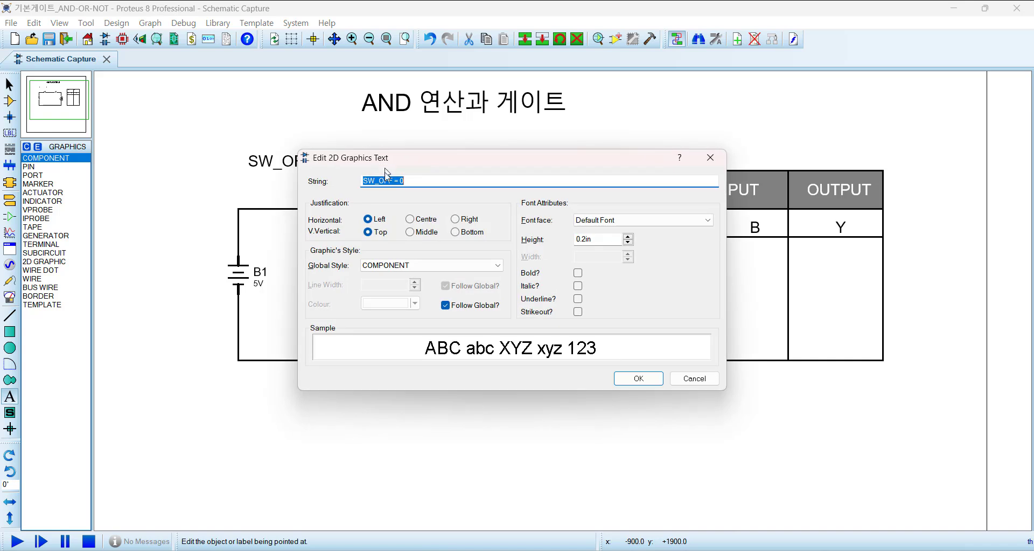
pyautogui.click(390, 181)
pyautogui.write('1')
pyautogui.click(637, 379)
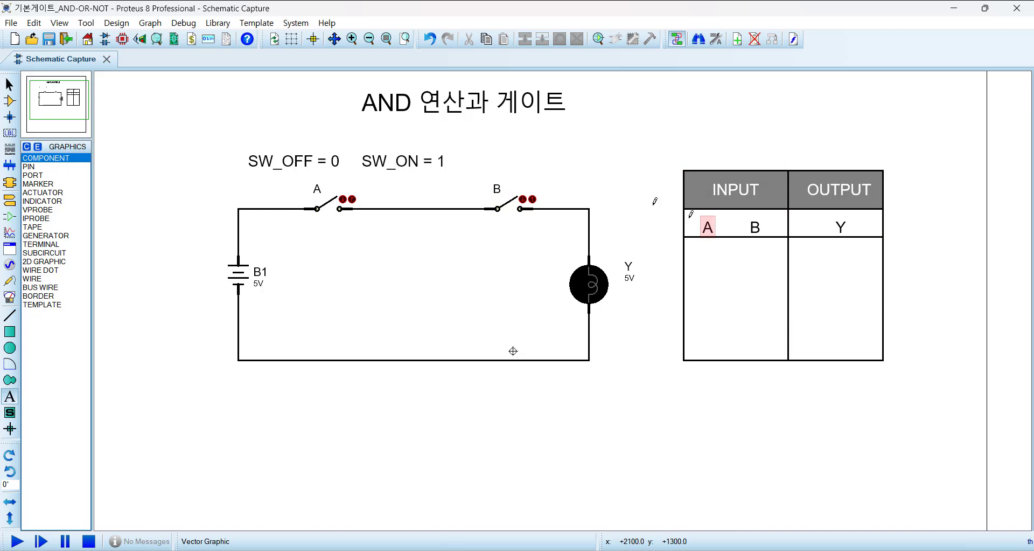
# Copy the truth table's A heading into the first row below it and change the copy to 0.
pyautogui.click(10, 100)
pyautogui.click(708, 230)
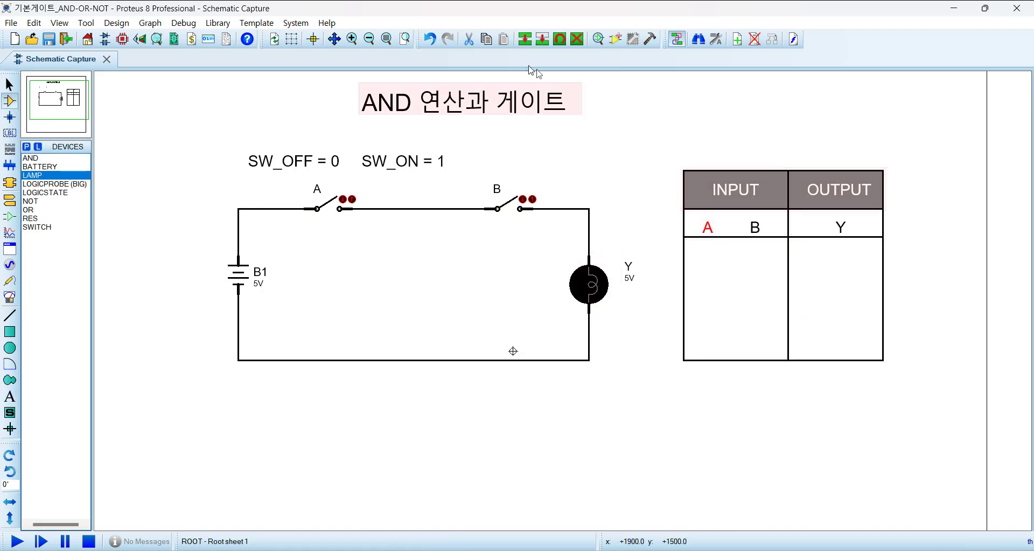
pyautogui.click(526, 39)
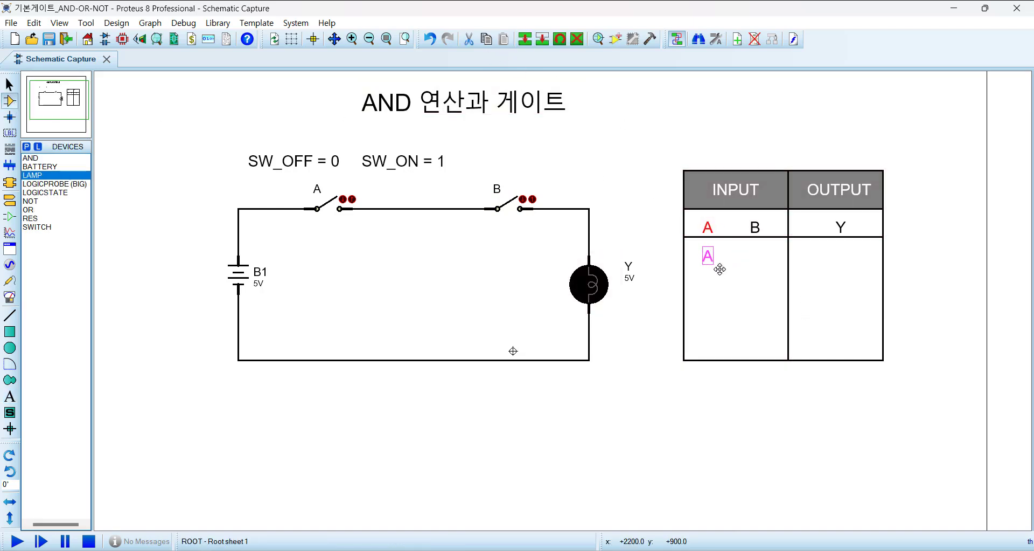
pyautogui.click(723, 267)
pyautogui.rightClick(707, 259)
pyautogui.click(764, 275)
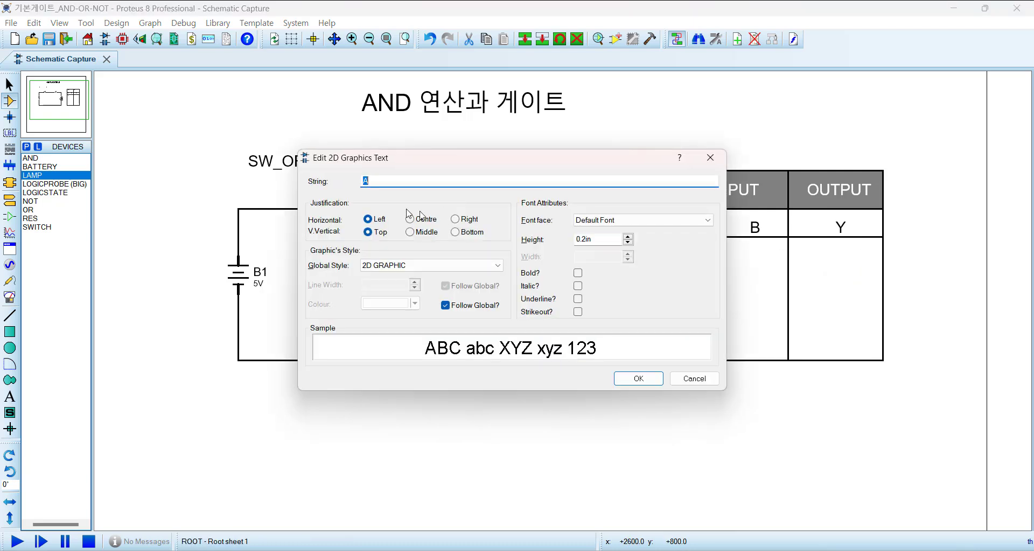
pyautogui.click(645, 377)
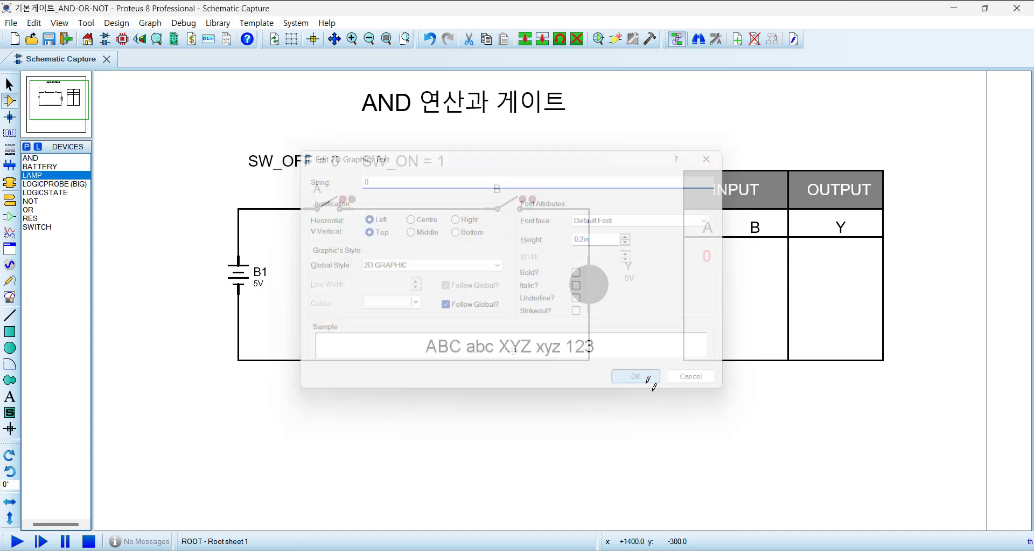
# Copy the 0 from column A into column B of the same truth table row.
pyautogui.click(706, 256)
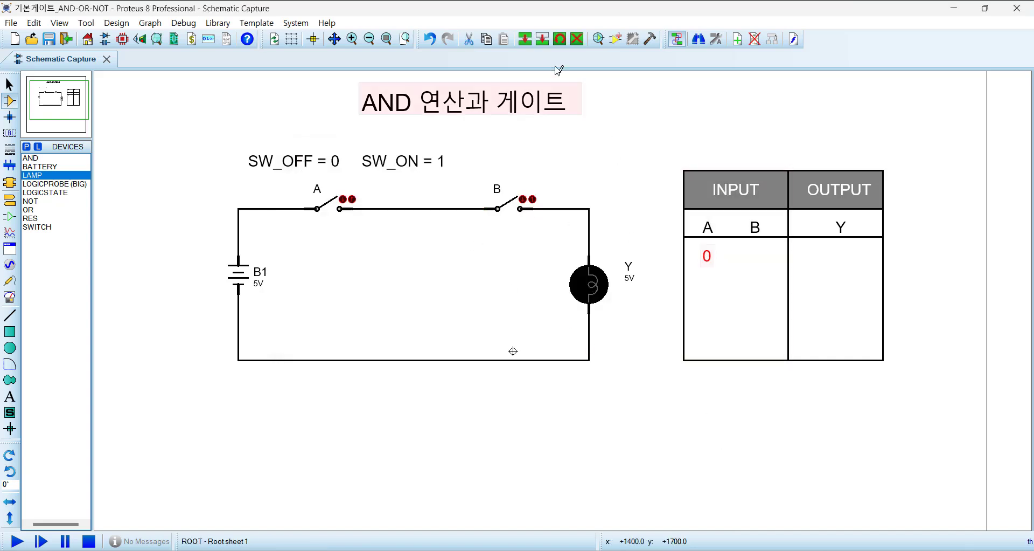
pyautogui.click(525, 39)
pyautogui.click(755, 265)
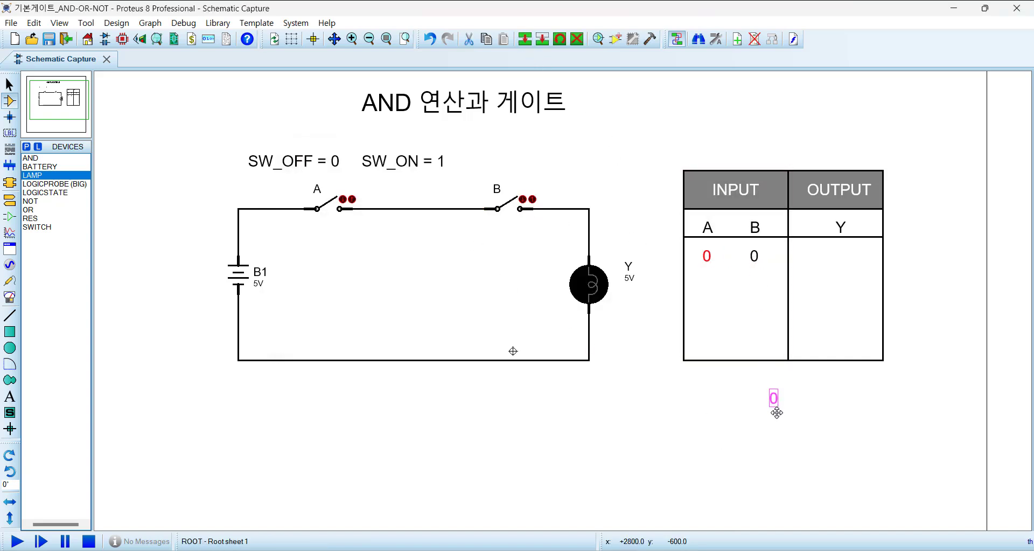
pyautogui.rightClick(797, 374)
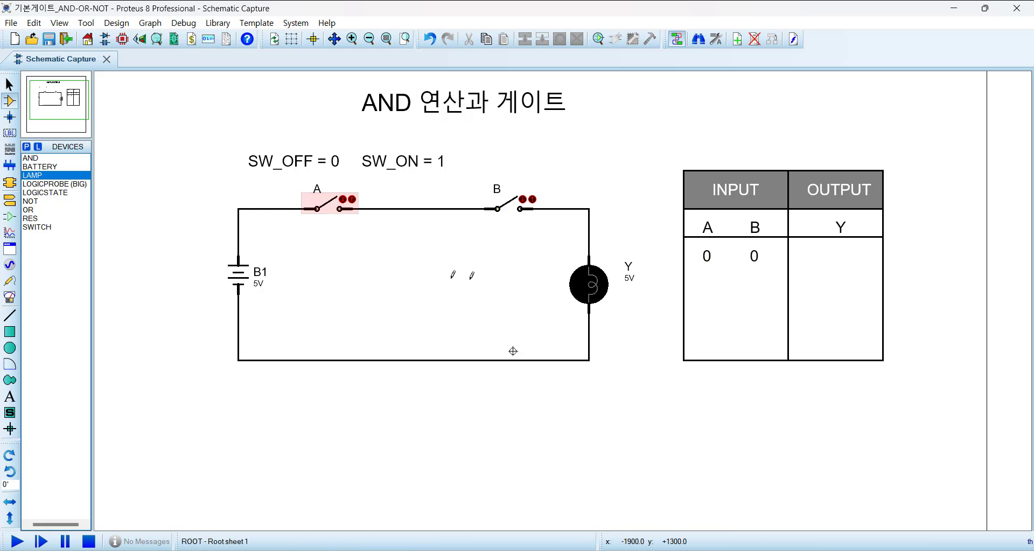
# Close switch B and add a second truth table row with A as 0 and B as 1, using copies of the 0.
pyautogui.click(514, 207)
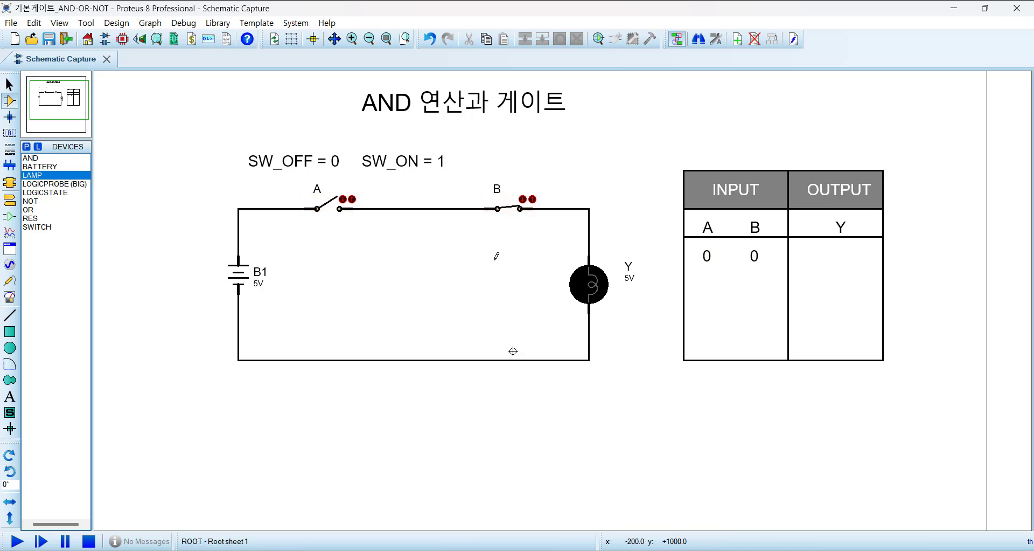
pyautogui.click(707, 256)
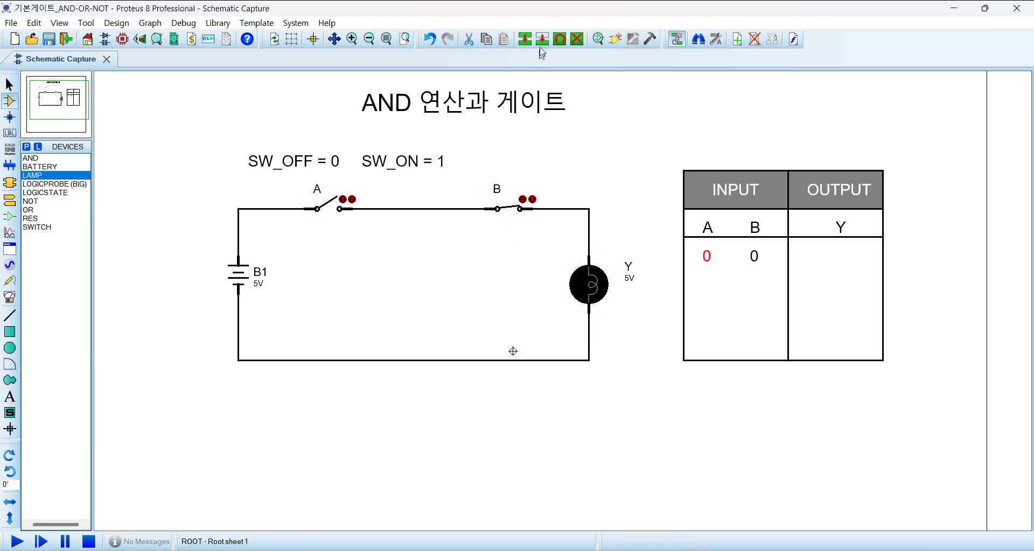
pyautogui.click(526, 39)
pyautogui.click(709, 297)
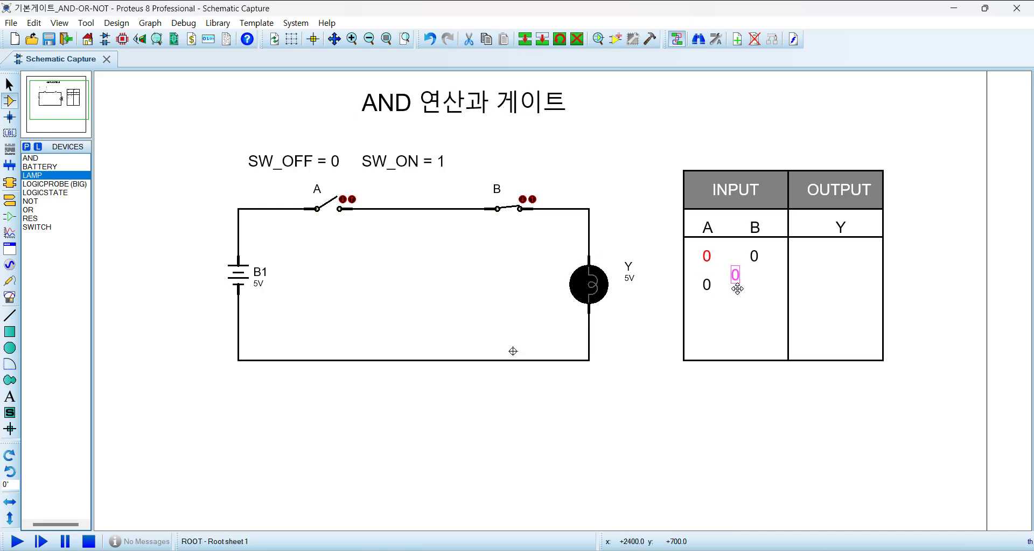
pyautogui.click(757, 291)
pyautogui.rightClick(758, 295)
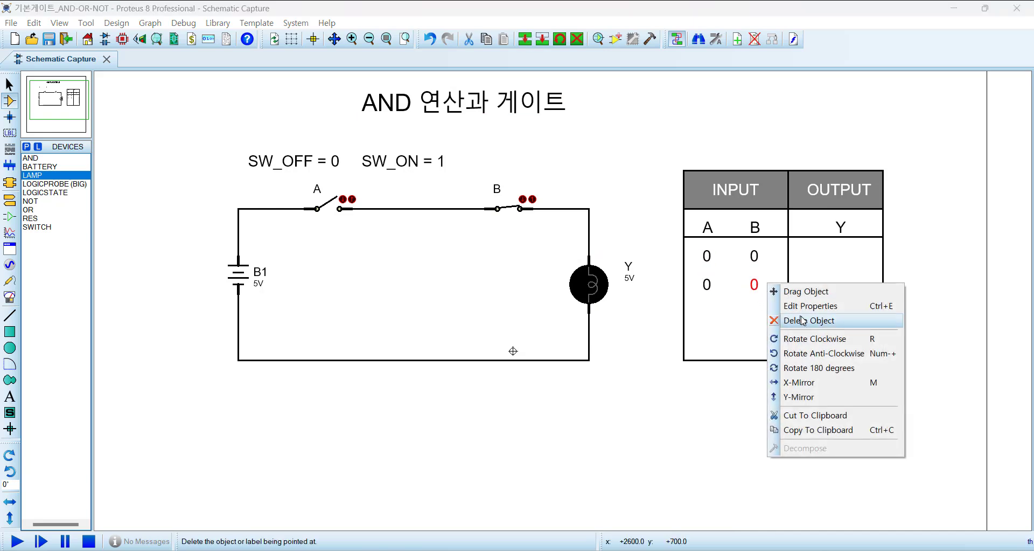
pyautogui.click(803, 306)
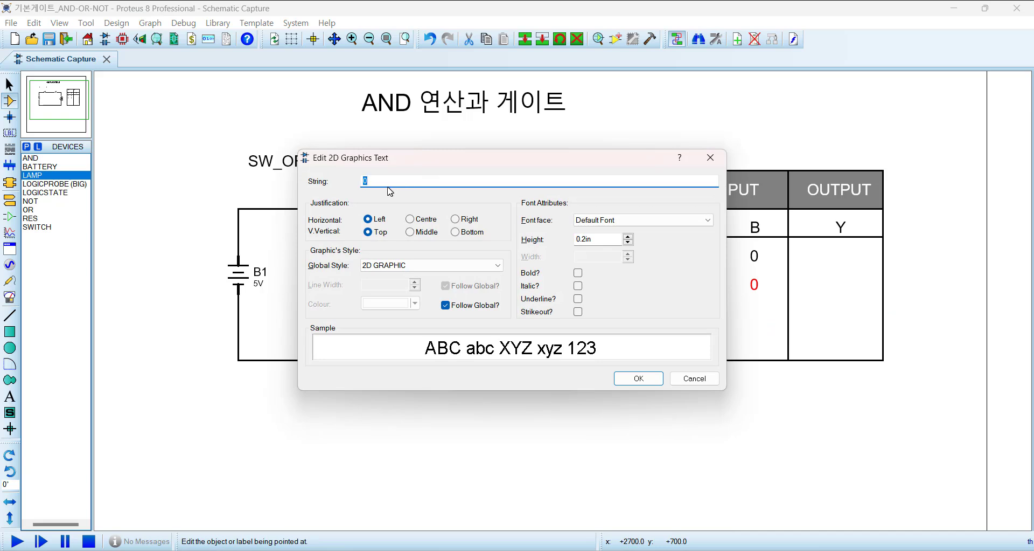
pyautogui.write('1')
pyautogui.click(639, 378)
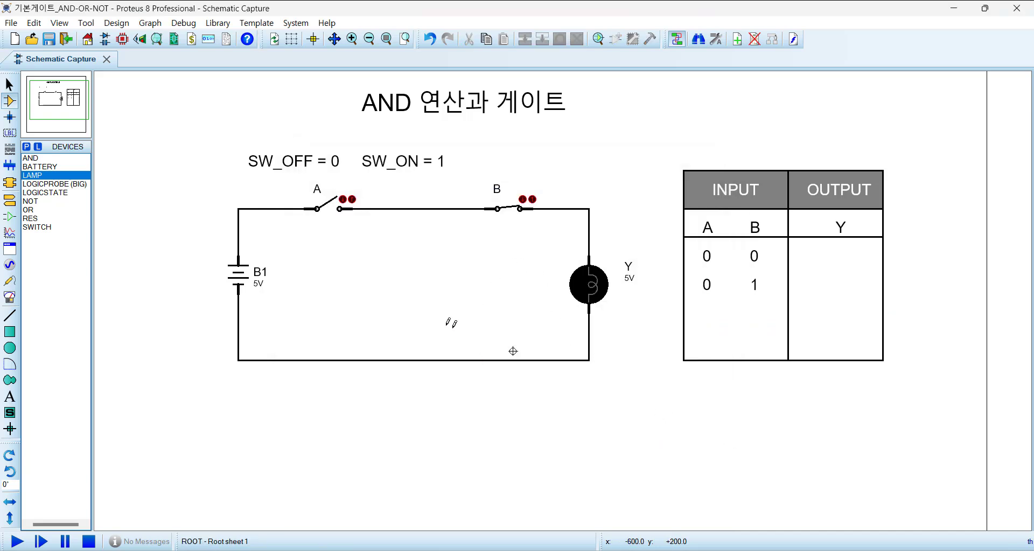
# Open switch B, close switch A, and copy the 1 from column B into column A of the third truth table row.
pyautogui.click(512, 213)
pyautogui.click(330, 209)
pyautogui.click(754, 286)
pyautogui.click(526, 39)
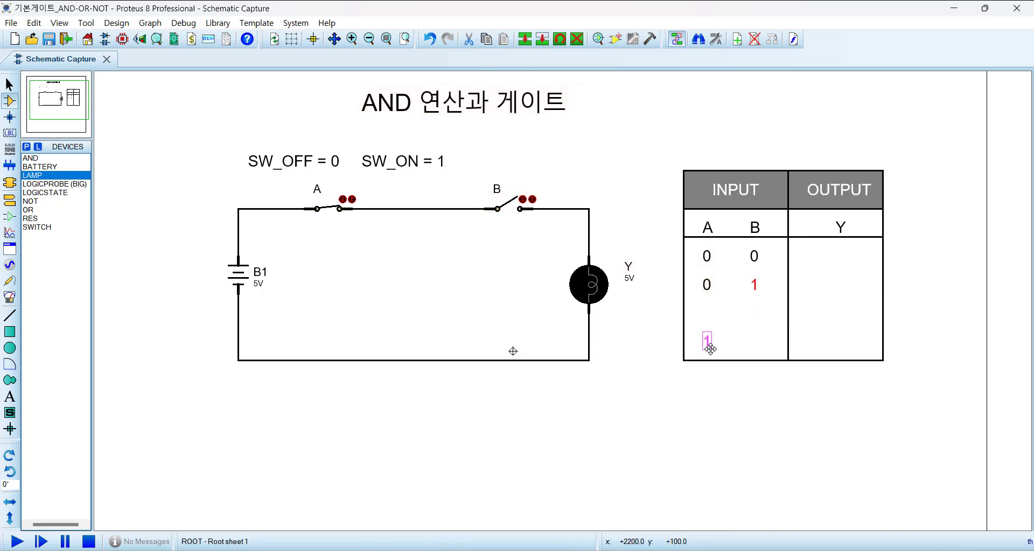
pyautogui.click(715, 325)
pyautogui.rightClick(739, 316)
# Copy the 0 from column A into column B of the third truth table row.
pyautogui.click(707, 284)
pyautogui.click(525, 38)
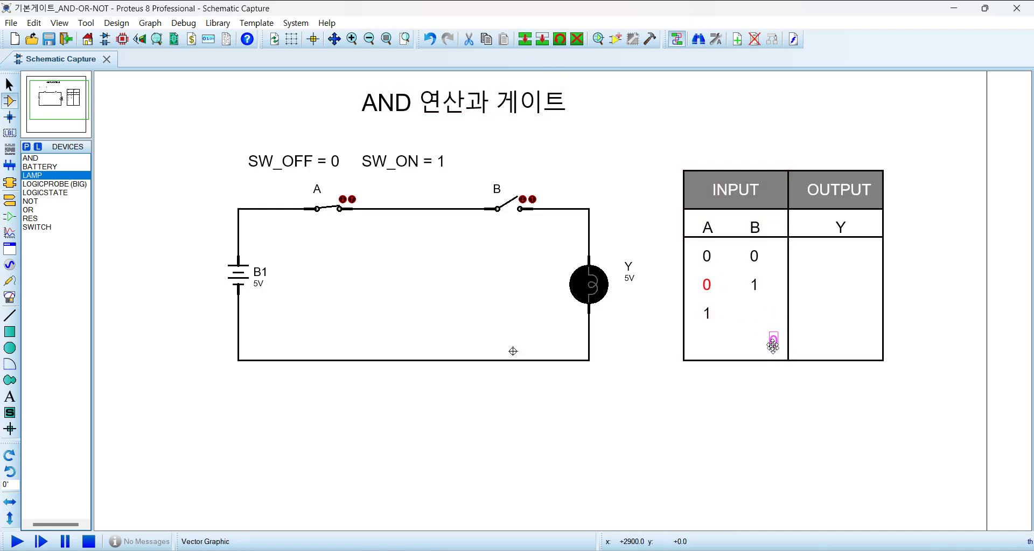
pyautogui.click(756, 327)
pyautogui.rightClick(755, 340)
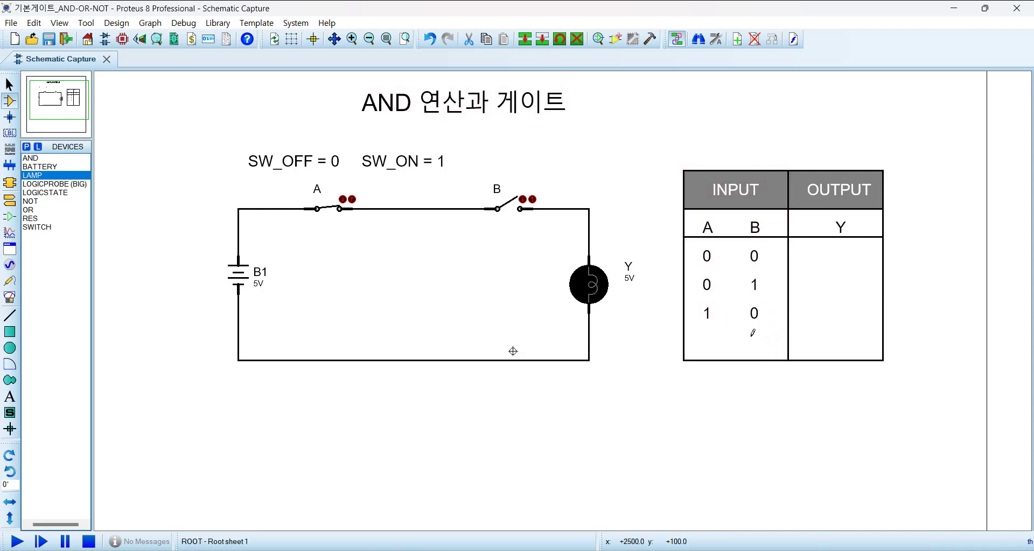
# Add a fourth truth table row with A as 1 and B as 1, using copies of the 1.
pyautogui.click(708, 313)
pyautogui.click(525, 38)
pyautogui.click(715, 347)
pyautogui.click(755, 347)
pyautogui.rightClick(755, 347)
pyautogui.click(793, 393)
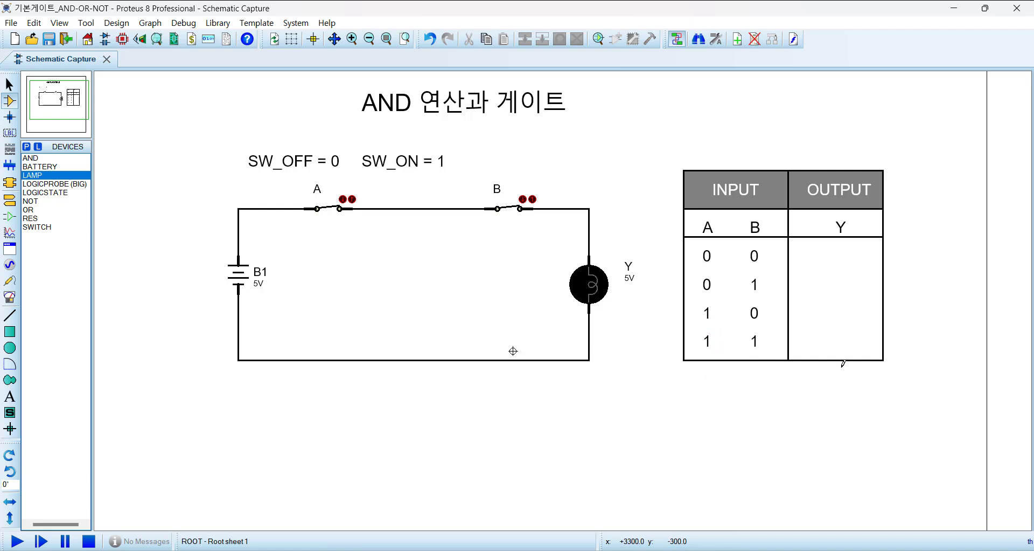
# Open switches A and B, and simulate the circuit briefly to check the lamp with both inputs at 0.
pyautogui.click(506, 207)
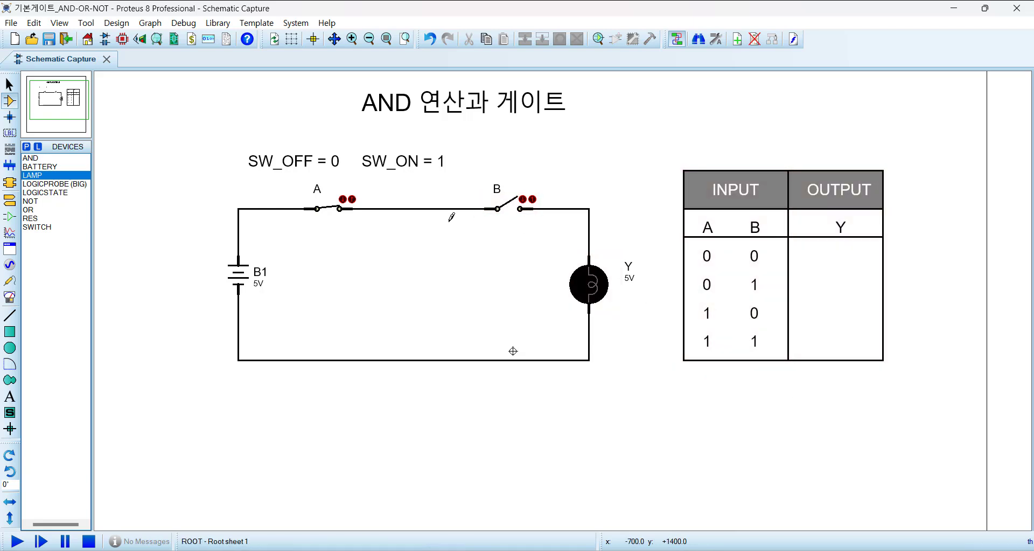
pyautogui.click(339, 208)
pyautogui.click(16, 541)
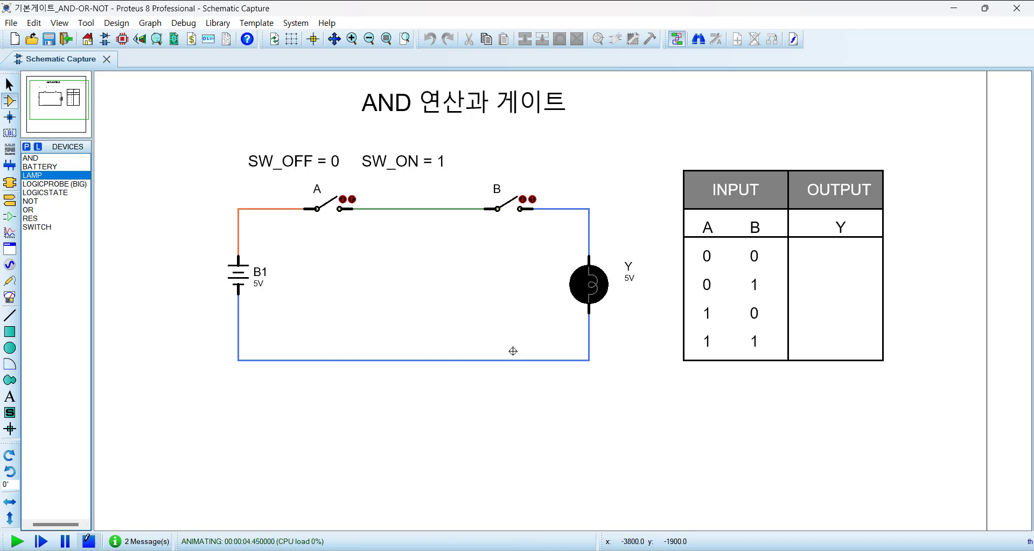
pyautogui.click(89, 541)
# Copy the 0 from column B into the Y output column of the first truth table row.
pyautogui.click(755, 256)
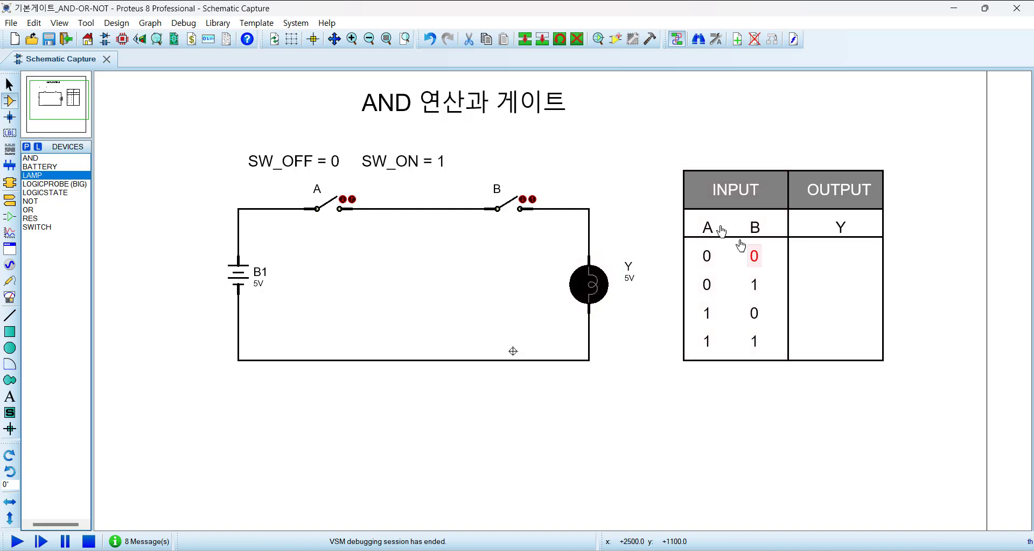
pyautogui.click(525, 39)
pyautogui.click(844, 259)
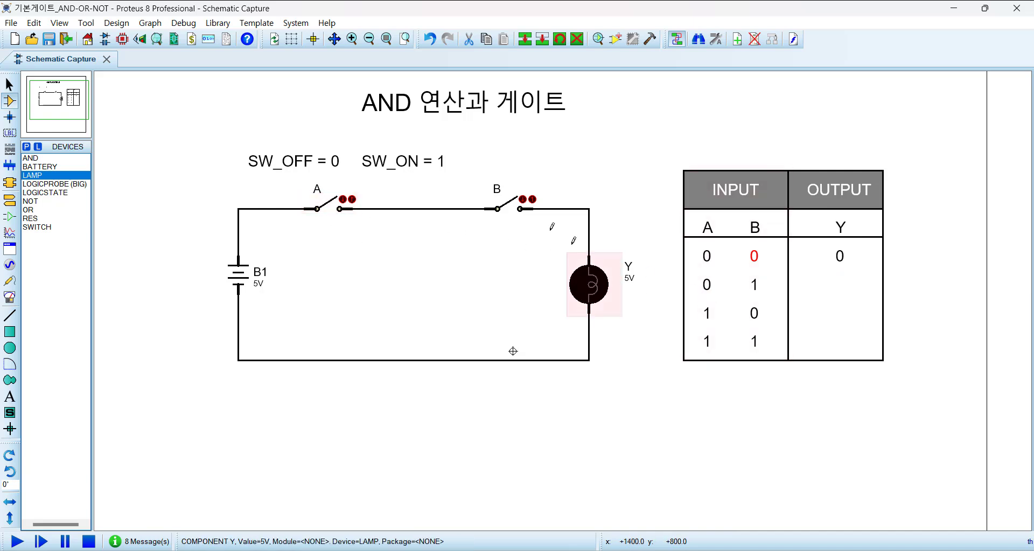
# Close switch B and simulate the circuit briefly to check the lamp with A at 0 and B at 1.
pyautogui.click(509, 213)
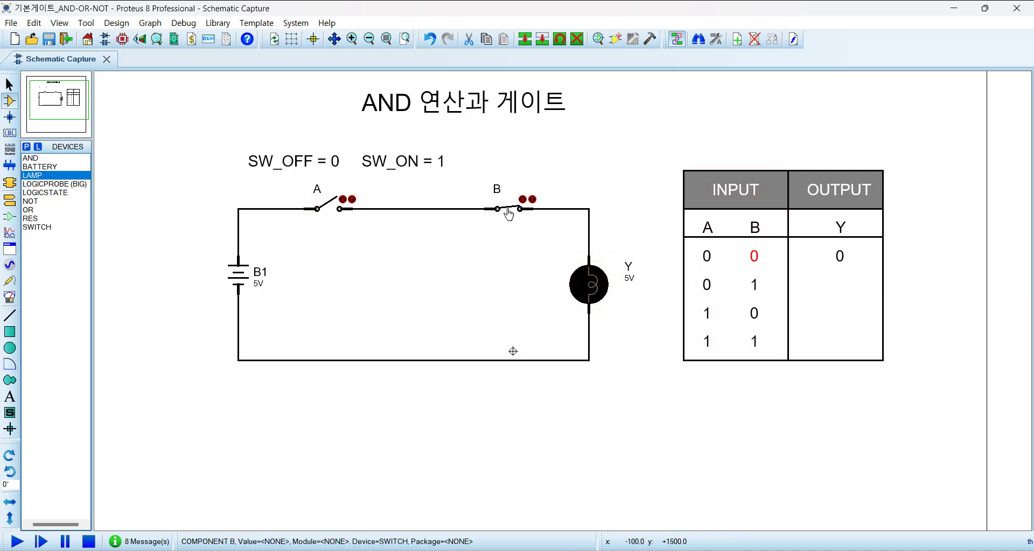
pyautogui.click(17, 541)
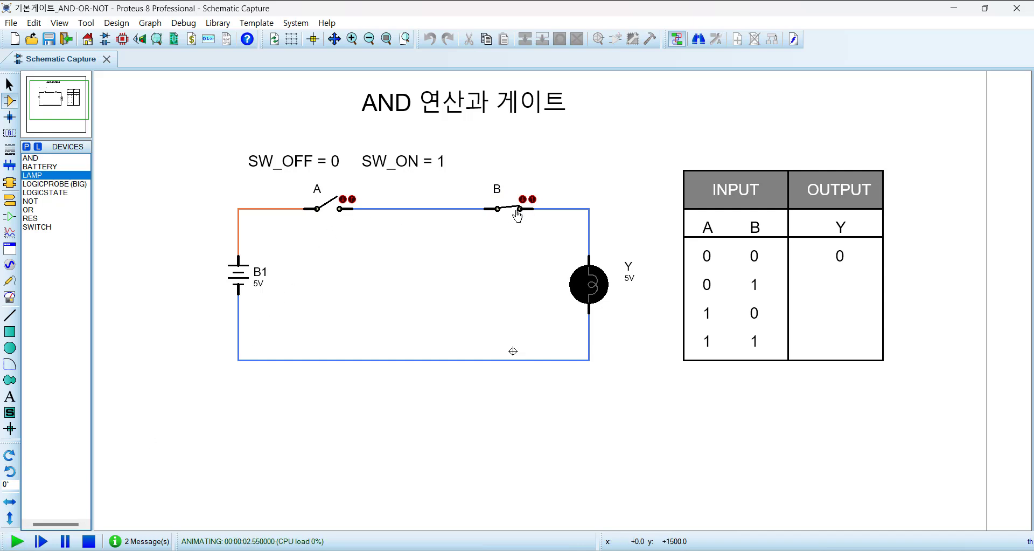
pyautogui.click(89, 541)
# Copy the first row's Y value of 0 into the Y column of the second truth table row.
pyautogui.click(833, 249)
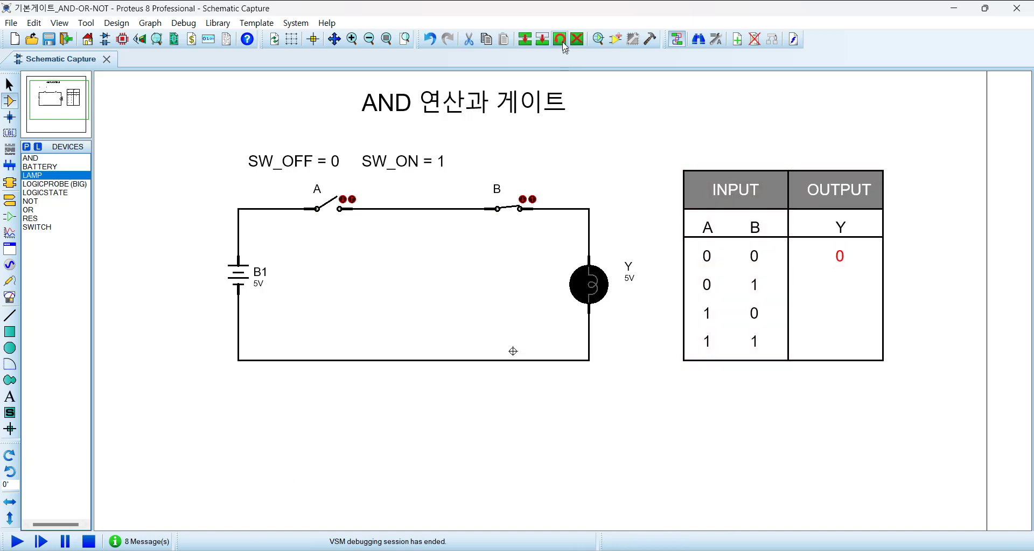
pyautogui.click(525, 39)
pyautogui.click(842, 300)
pyautogui.press('Escape')
# Open switch B, close switch A, and simulate the circuit briefly to check the lamp.
pyautogui.click(506, 208)
pyautogui.click(324, 215)
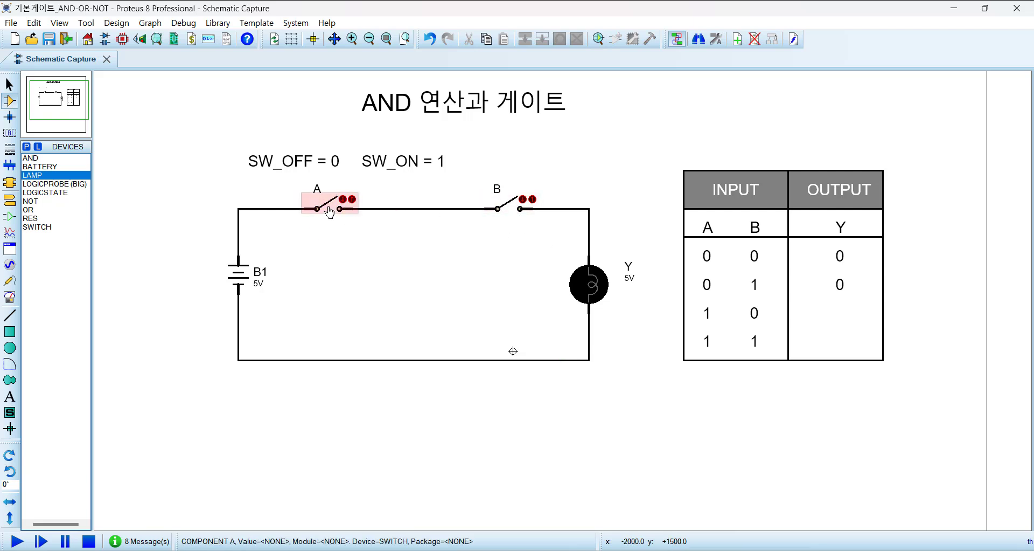
pyautogui.click(17, 540)
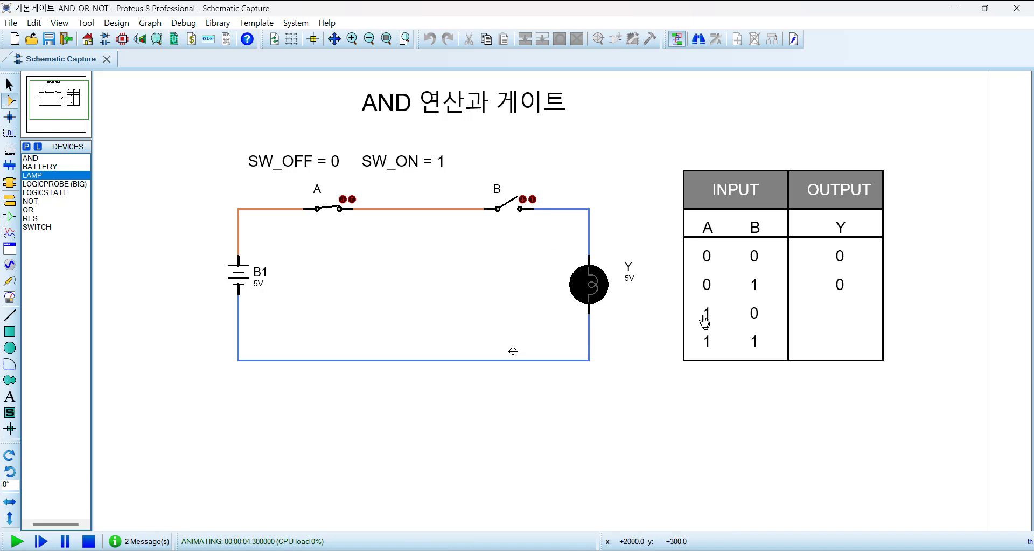
pyautogui.click(89, 541)
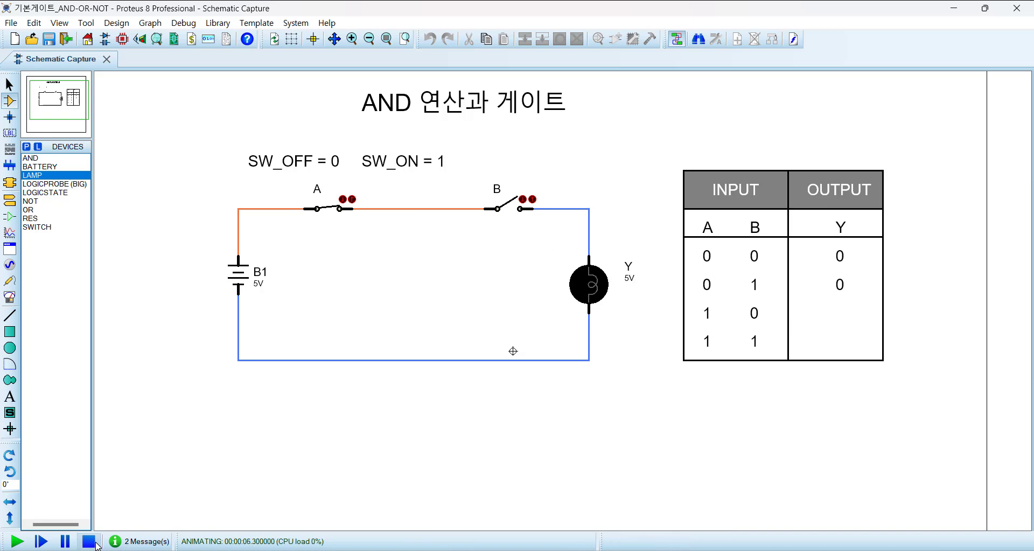
# Copy the 0 from column B into the Y column of the third truth table row.
pyautogui.click(755, 313)
pyautogui.hotkey('ctrl', 'c')
pyautogui.hotkey('ctrl', 'v')
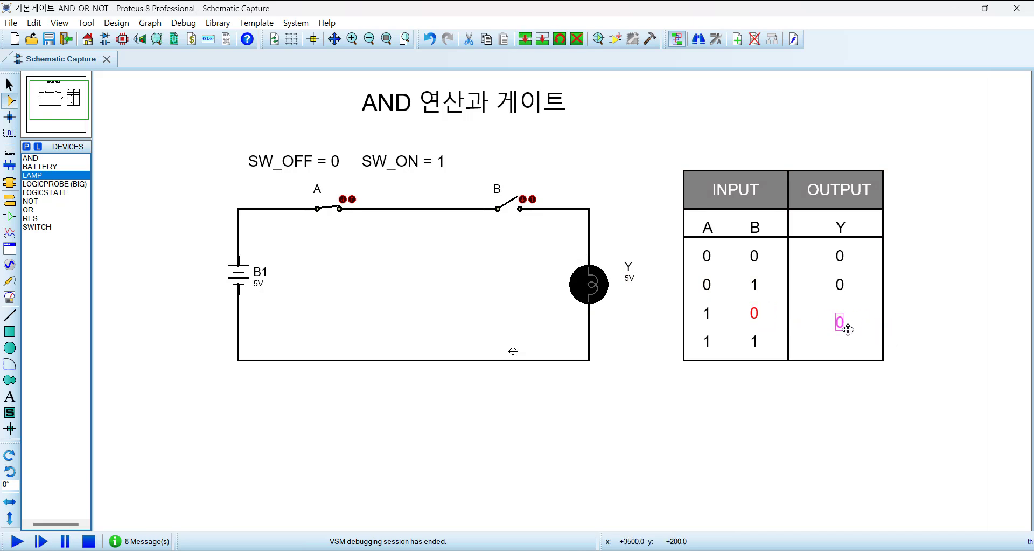
pyautogui.click(849, 325)
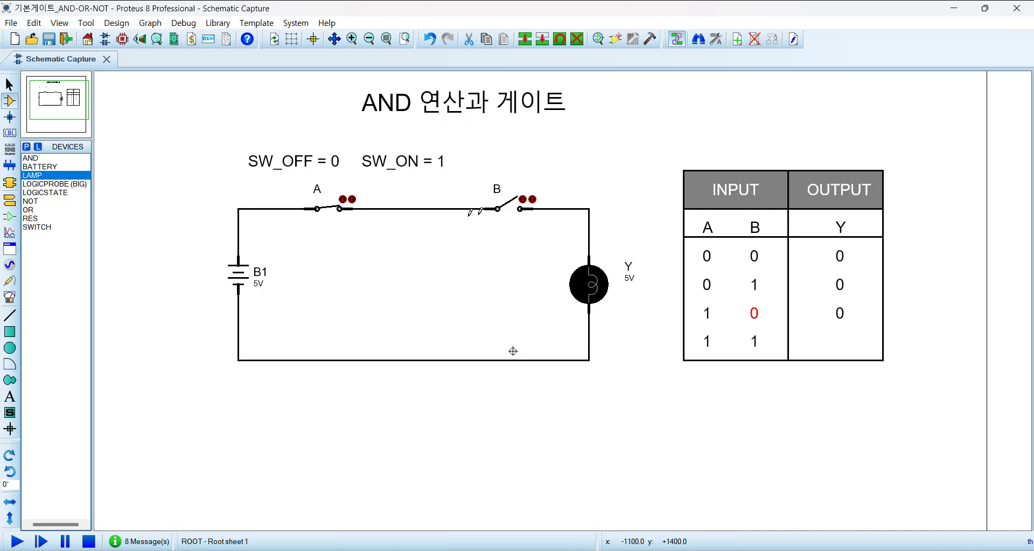
# Close switch B as well and simulate the circuit briefly to check the lamp with both inputs at 1.
pyautogui.click(522, 204)
pyautogui.click(17, 541)
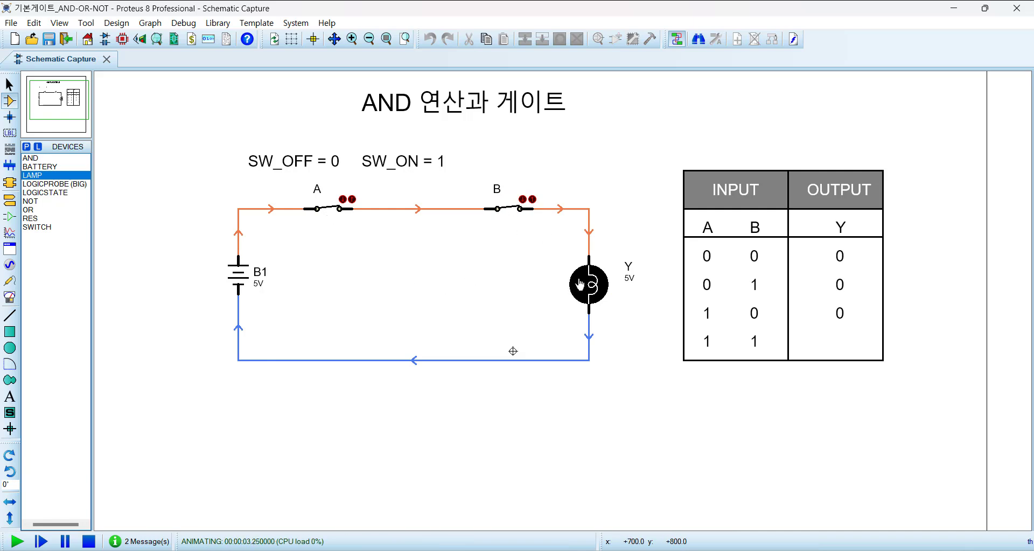
pyautogui.click(89, 541)
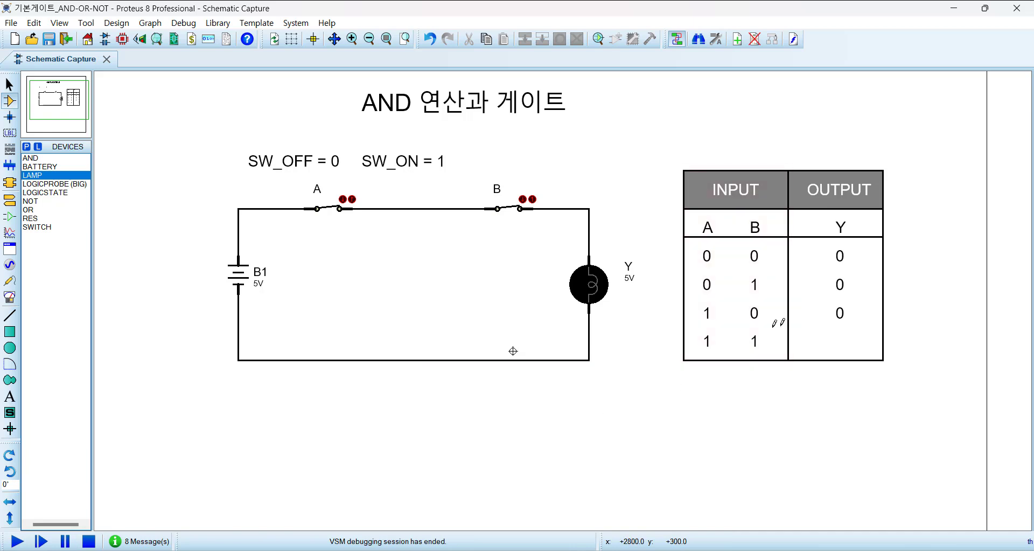
# Copy the 1 from column B into the Y column of the fourth truth table row.
pyautogui.click(753, 346)
pyautogui.click(526, 40)
pyautogui.click(838, 345)
pyautogui.rightClick(871, 388)
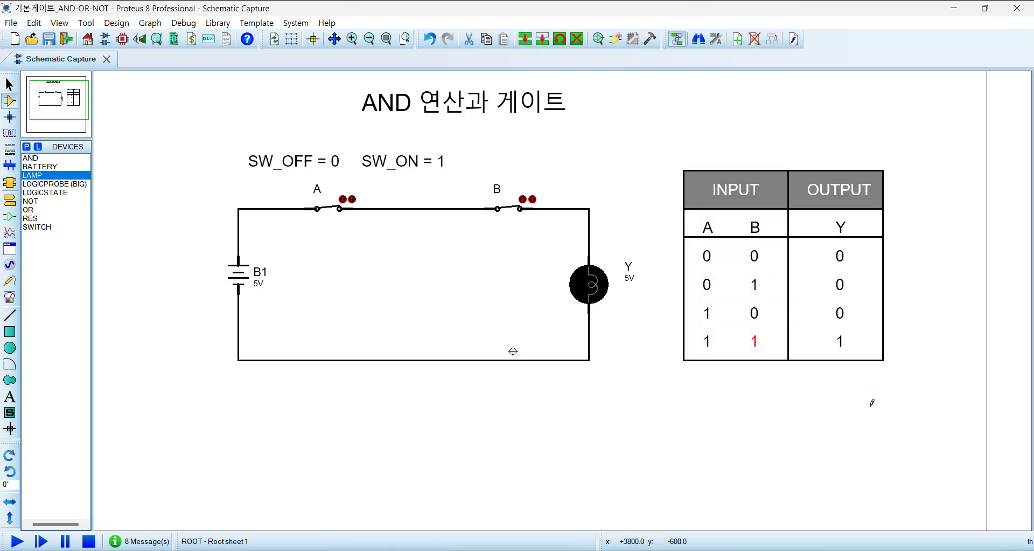
pyautogui.click(632, 384)
# Simulate the circuit and toggle switches A and B through all four input combinations to check the lamp against the truth table.
pyautogui.click(18, 541)
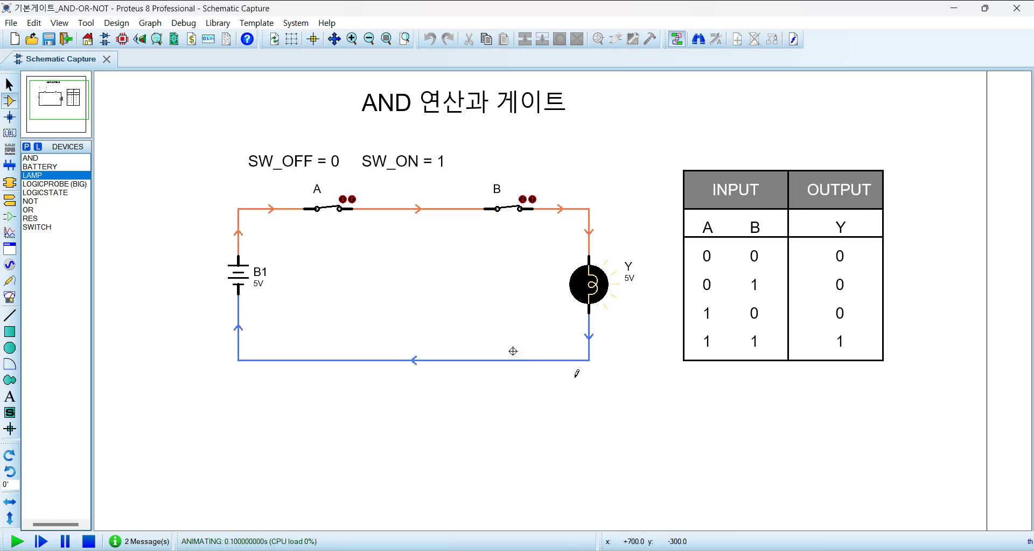
pyautogui.click(505, 207)
pyautogui.click(335, 210)
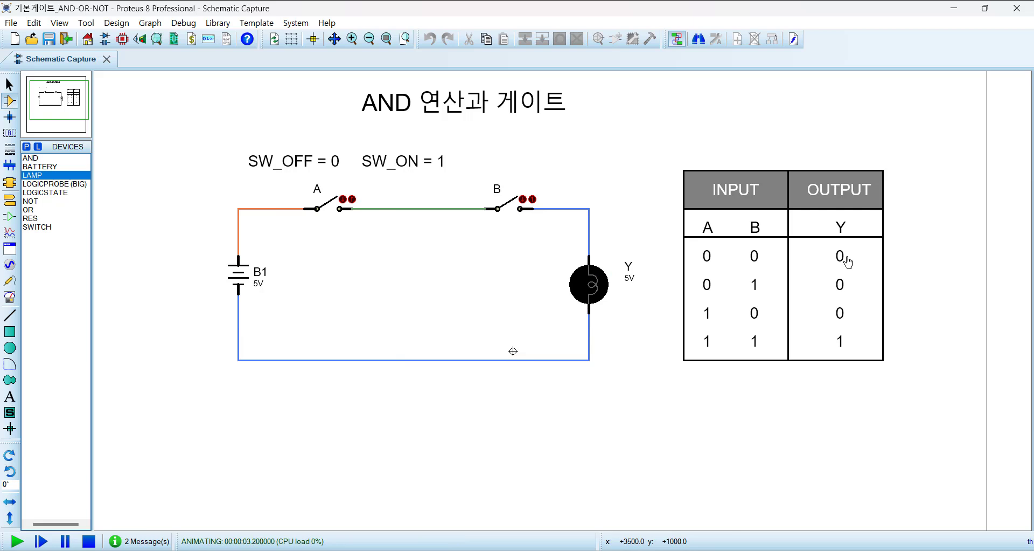
pyautogui.click(506, 207)
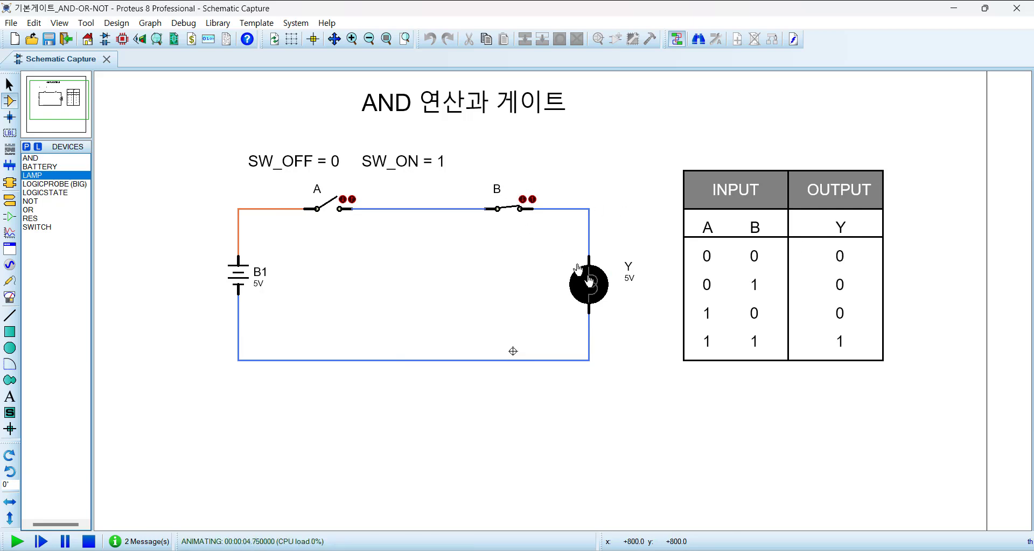
pyautogui.click(505, 208)
pyautogui.click(326, 207)
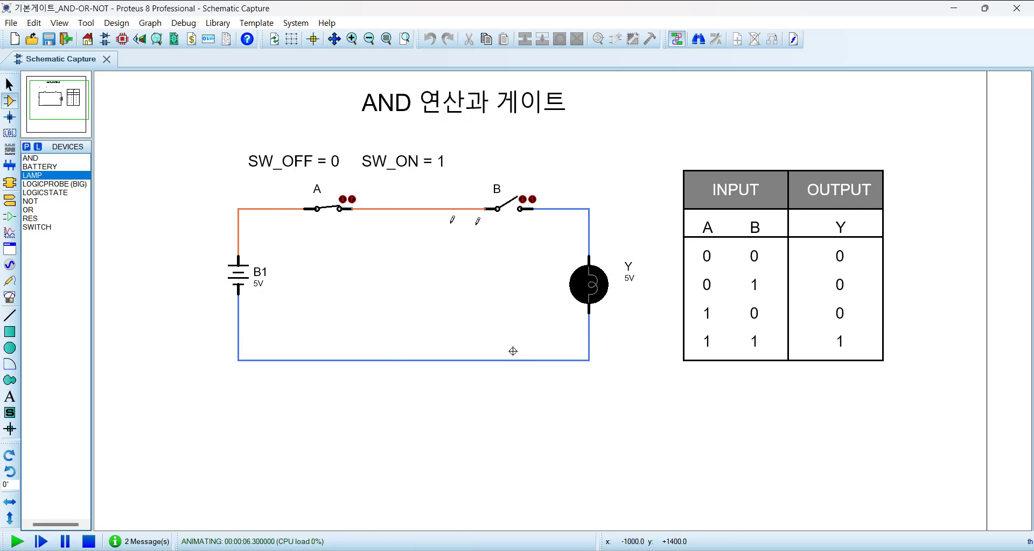
pyautogui.click(507, 208)
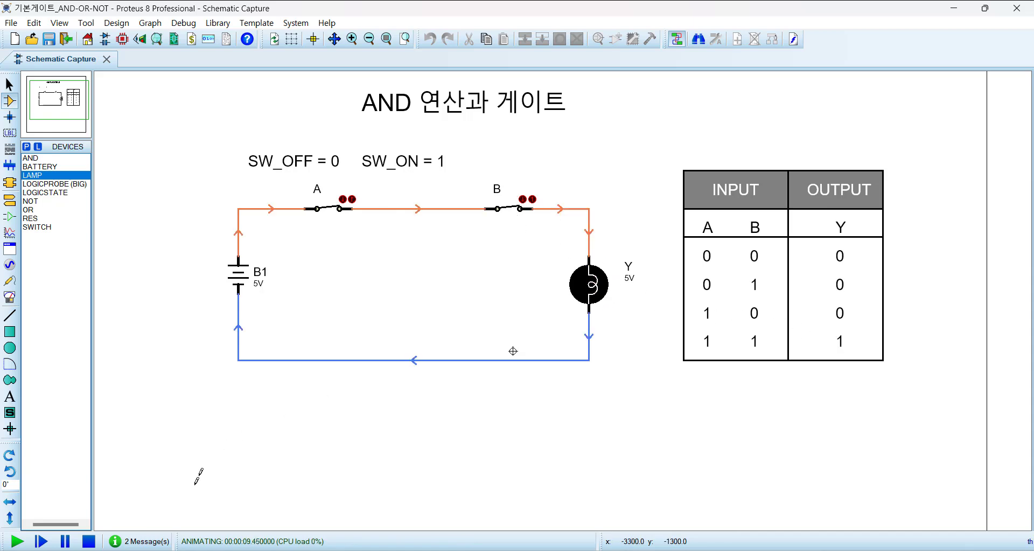
pyautogui.click(65, 540)
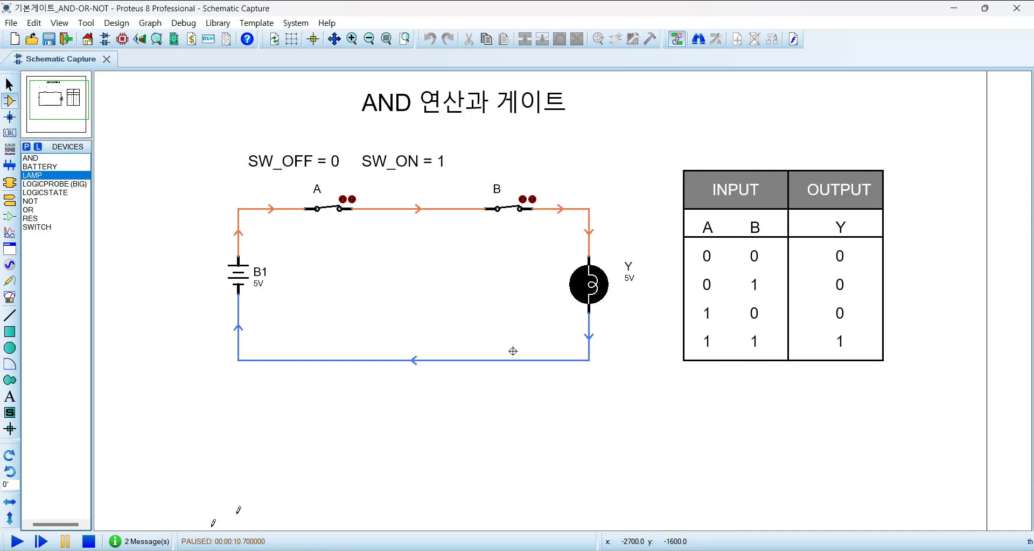
pyautogui.click(86, 541)
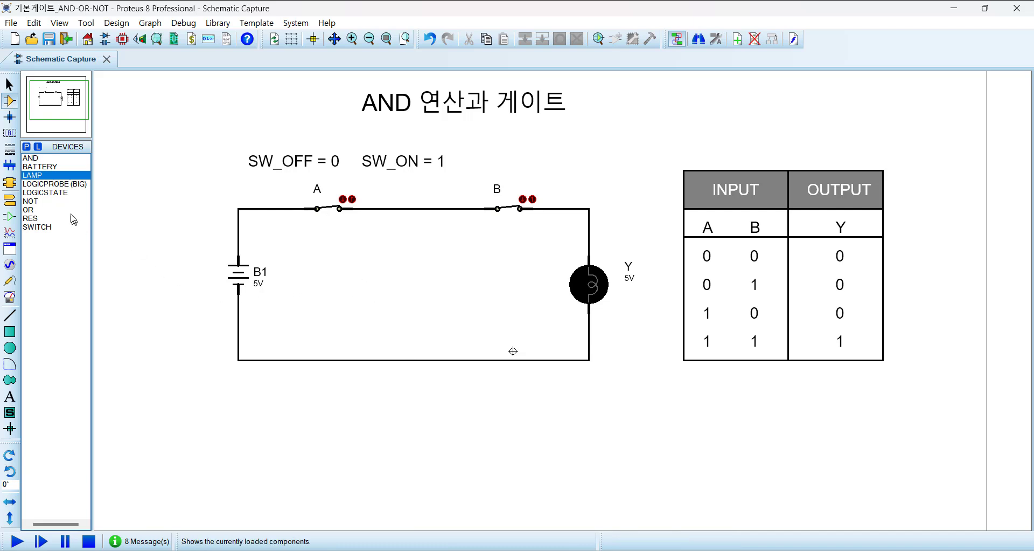
# Place an AND gate below the switch-and-lamp circuit.
pyautogui.click(31, 158)
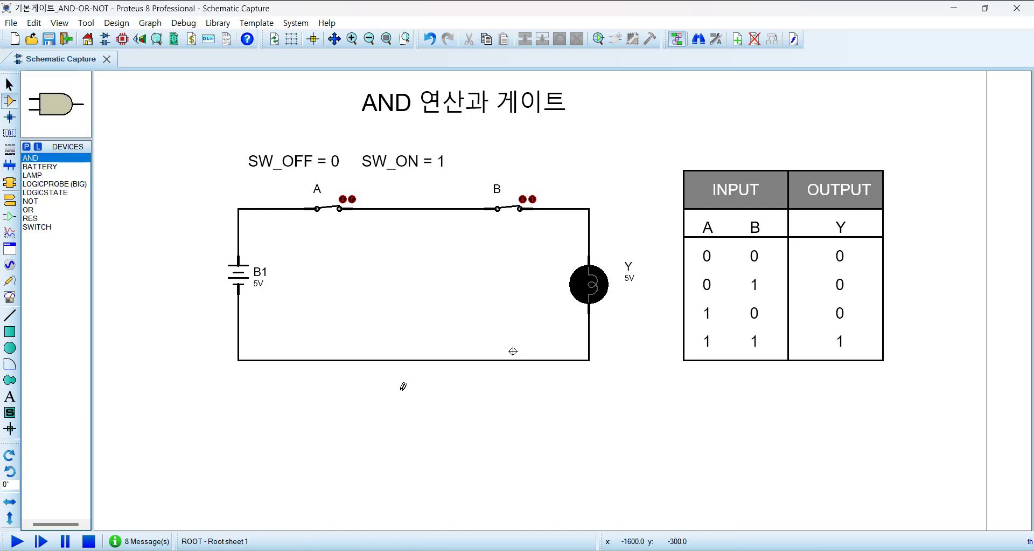
pyautogui.click(417, 431)
pyautogui.click(417, 436)
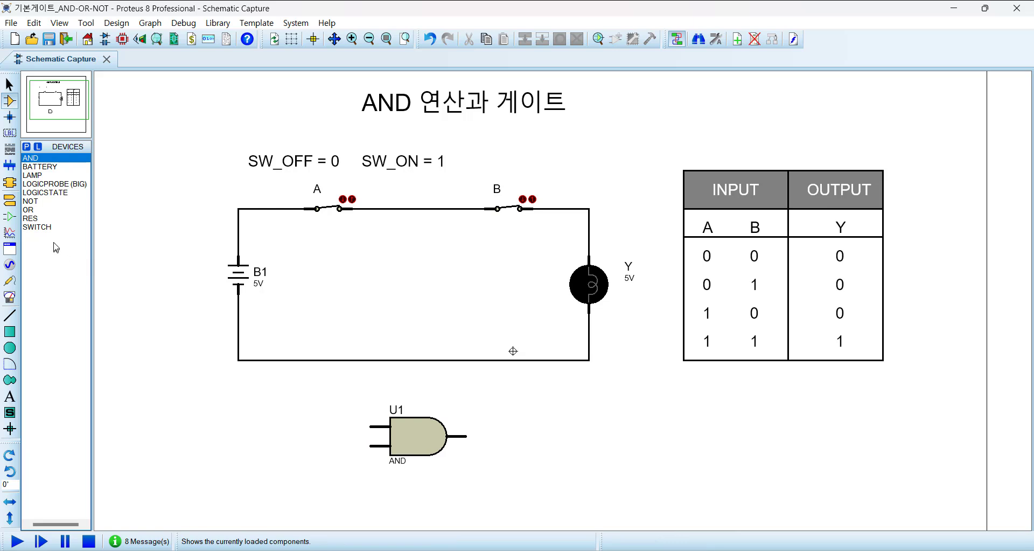
# Place two LOGICSTATE inputs, one above the other, on the input side of the AND gate.
pyautogui.click(55, 194)
pyautogui.click(311, 415)
pyautogui.click(312, 415)
pyautogui.click(312, 439)
pyautogui.click(307, 439)
# Move the two logic states so they stack directly together, level with the AND gate's two input pins.
pyautogui.press('F6')
pyautogui.scroll(1, 564, 306)
pyautogui.moveTo(456, 237); pyautogui.dragTo(636, 303)
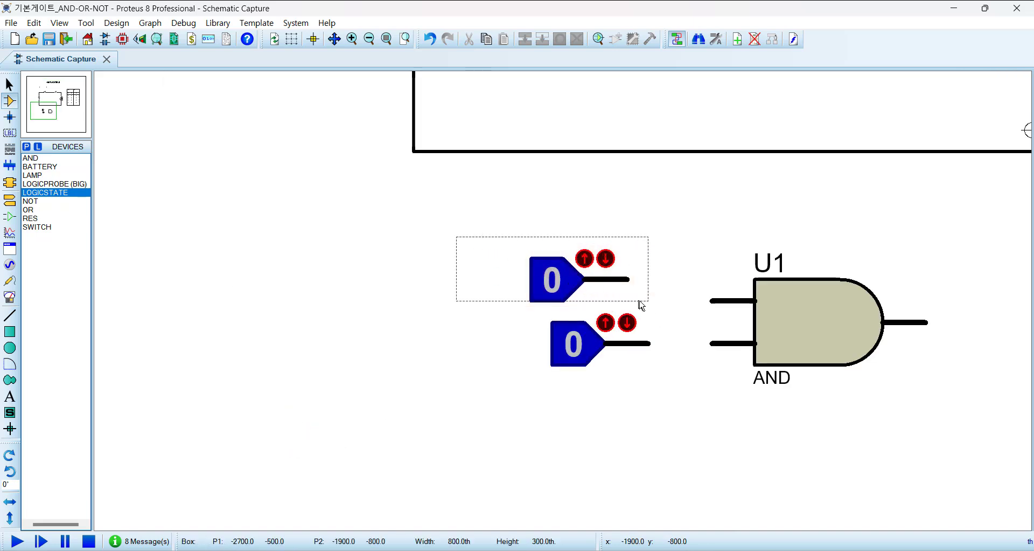
pyautogui.scroll(-1, 592, 279)
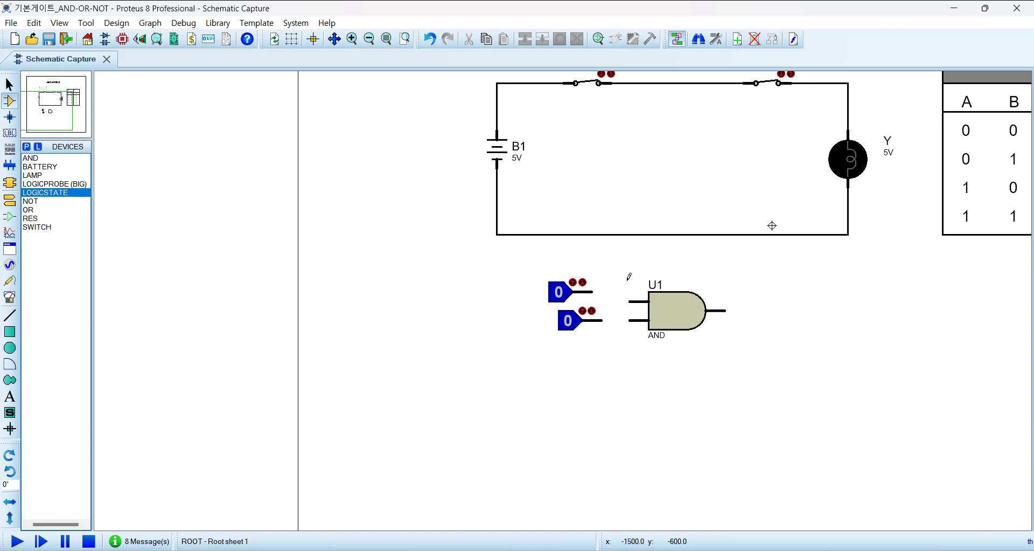
pyautogui.press('F5')
pyautogui.moveTo(450, 282); pyautogui.dragTo(415, 340)
pyautogui.rightClick(508, 310)
pyautogui.press('Escape')
pyautogui.moveTo(486, 314); pyautogui.dragTo(506, 322)
pyautogui.click(513, 347)
pyautogui.press('F6')
pyautogui.moveTo(464, 258); pyautogui.dragTo(605, 329)
pyautogui.moveTo(535, 303); pyautogui.dragTo(576, 308)
pyautogui.press('F6')
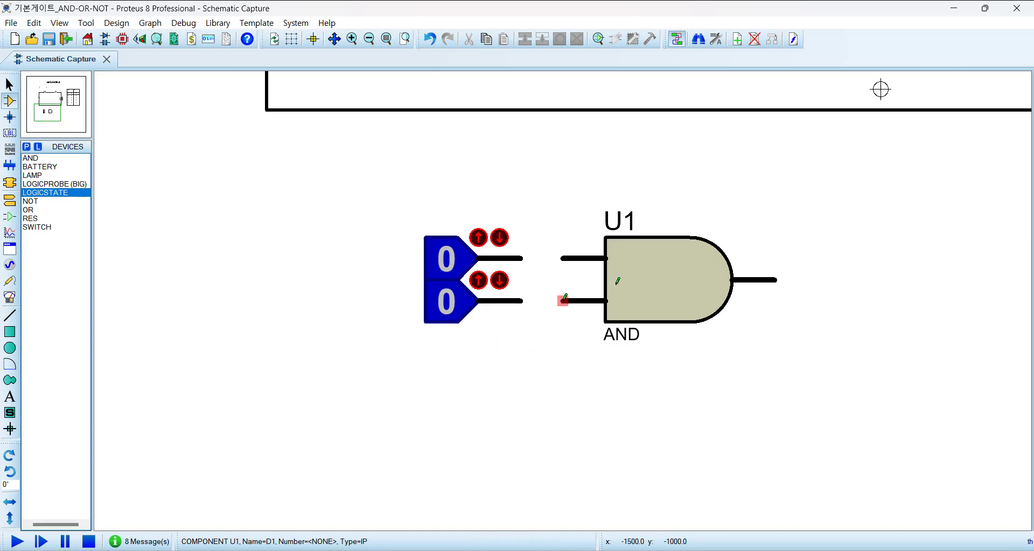
# Wire the upper and lower logic states to the matching inputs of the AND gate.
pyautogui.click(521, 258)
pyautogui.click(562, 259)
pyautogui.click(522, 300)
pyautogui.click(561, 301)
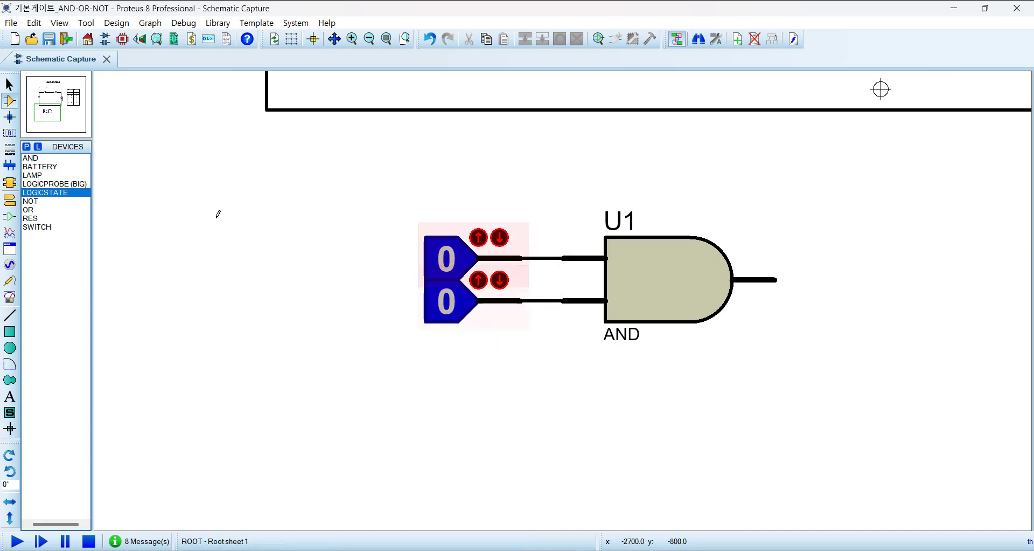
# Place a LOGICPROBE (BIG) in line with the AND gate's output and wire it to the output pin.
pyautogui.click(59, 184)
pyautogui.click(835, 279)
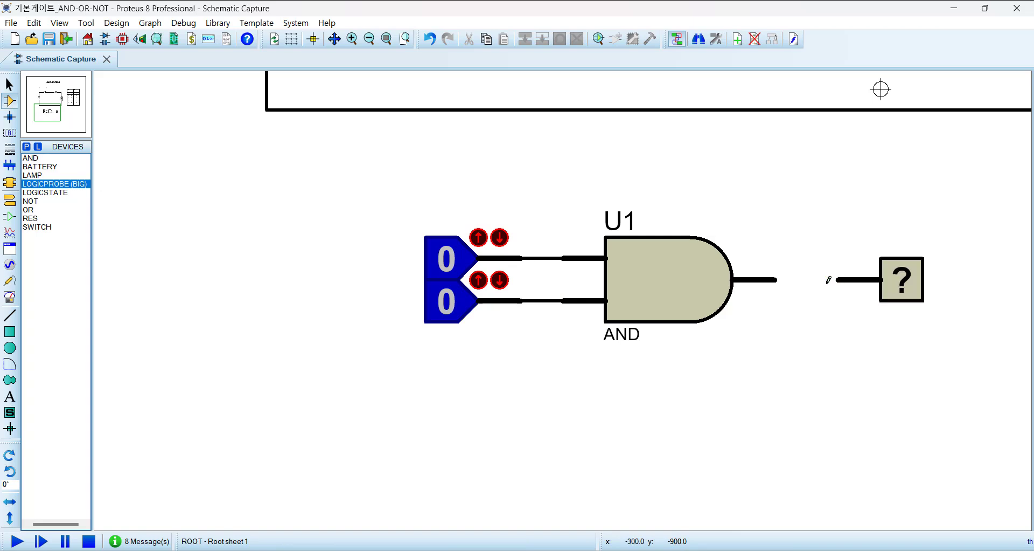
pyautogui.click(836, 280)
pyautogui.click(776, 279)
pyautogui.press('F8')
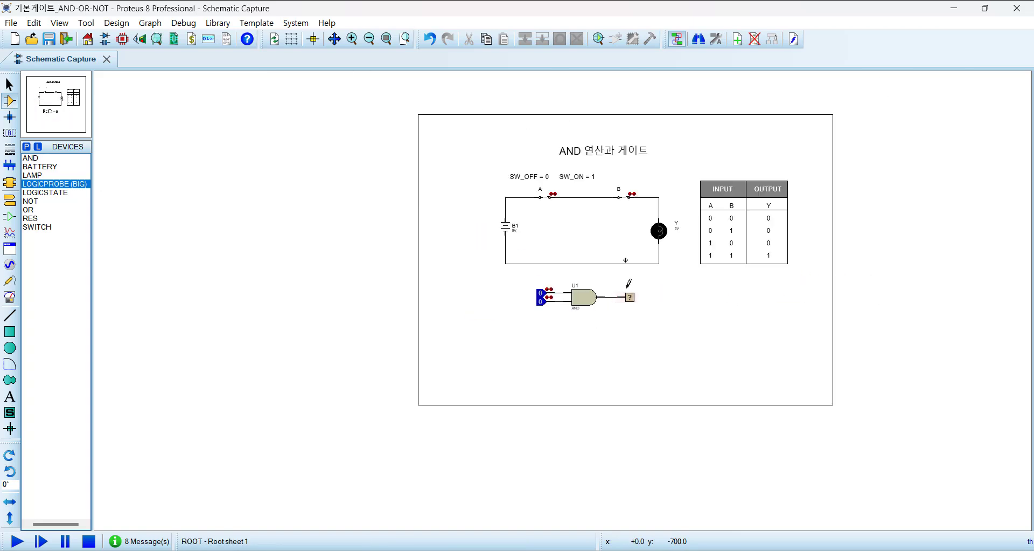
pyautogui.scroll(3, 628, 284)
pyautogui.scroll(-1, 554, 295)
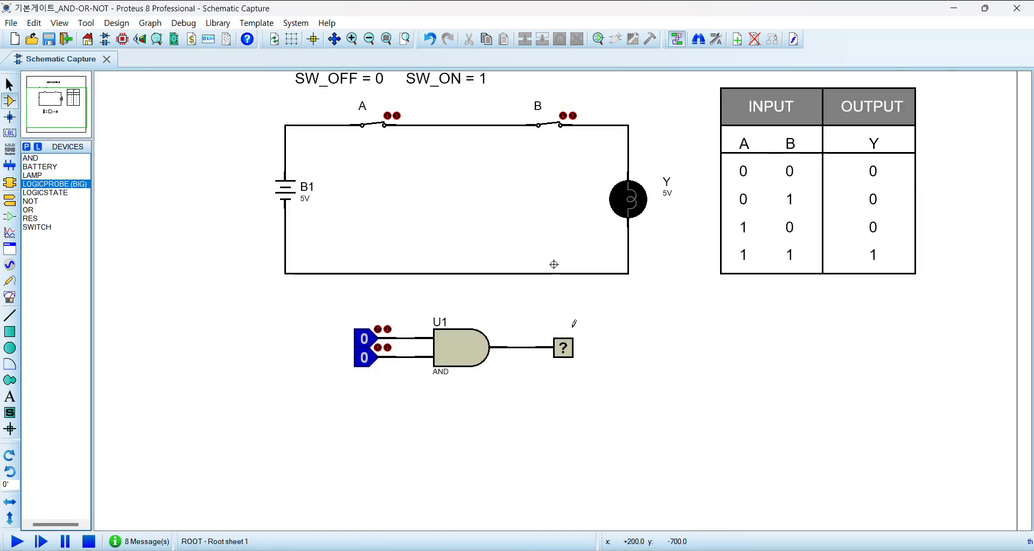
# Try renaming the two circuit switches to A1 and B1, and undo both renames.
pyautogui.doubleClick(369, 110)
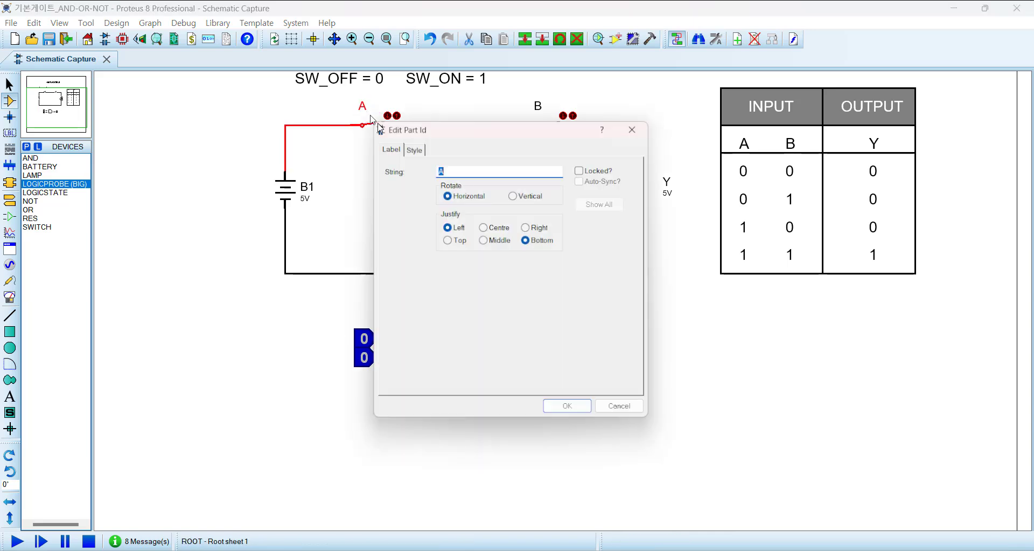
pyautogui.write('1')
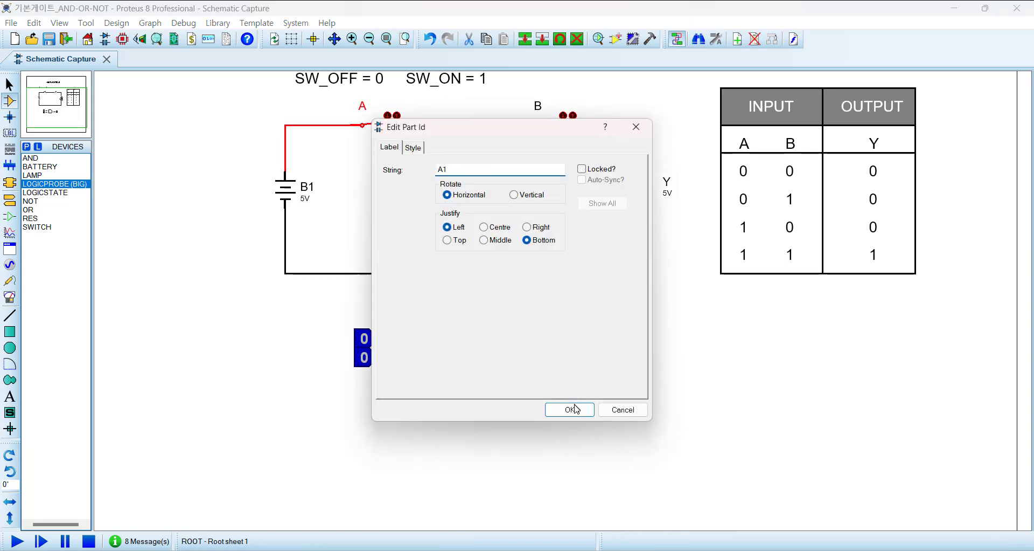
pyautogui.click(569, 409)
pyautogui.doubleClick(538, 111)
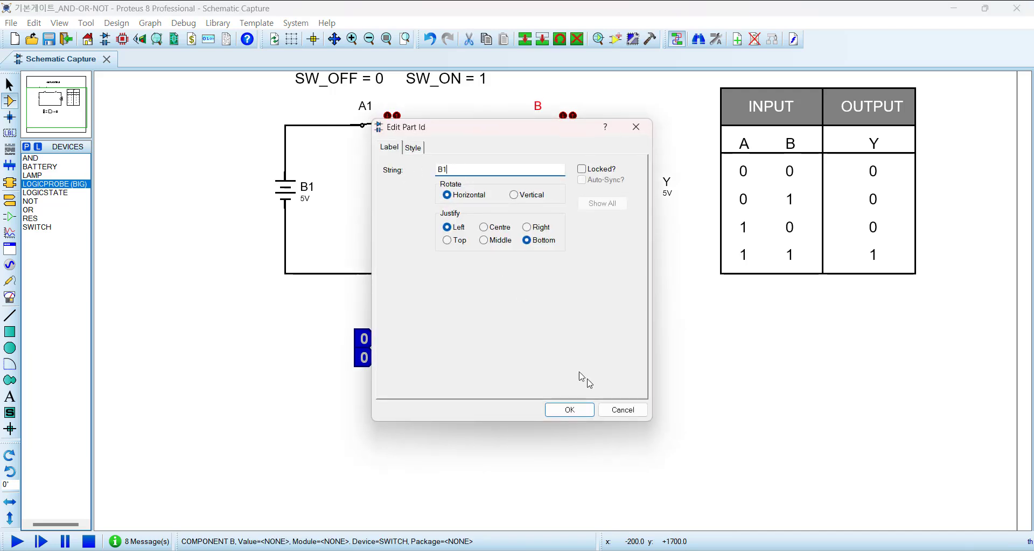
pyautogui.click(579, 410)
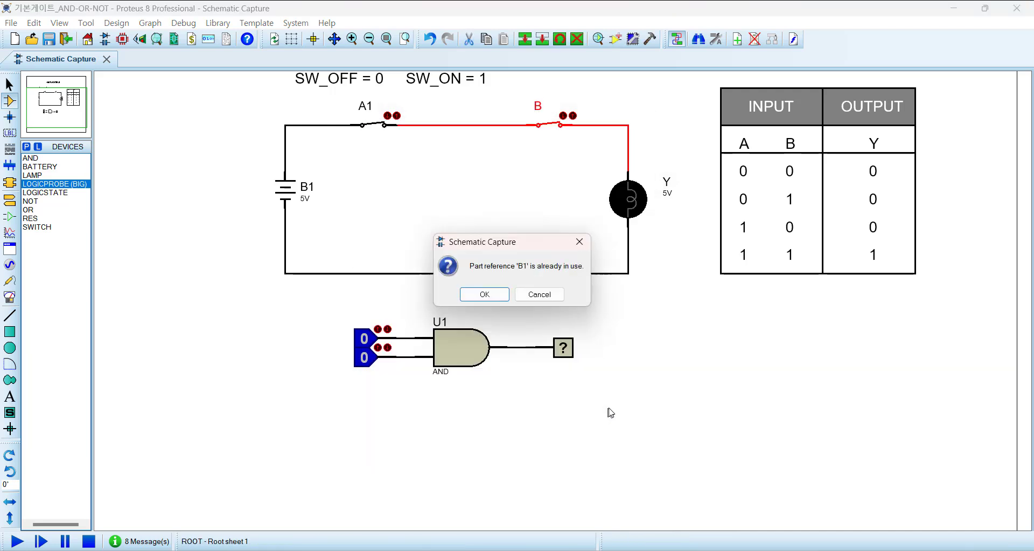
pyautogui.click(485, 294)
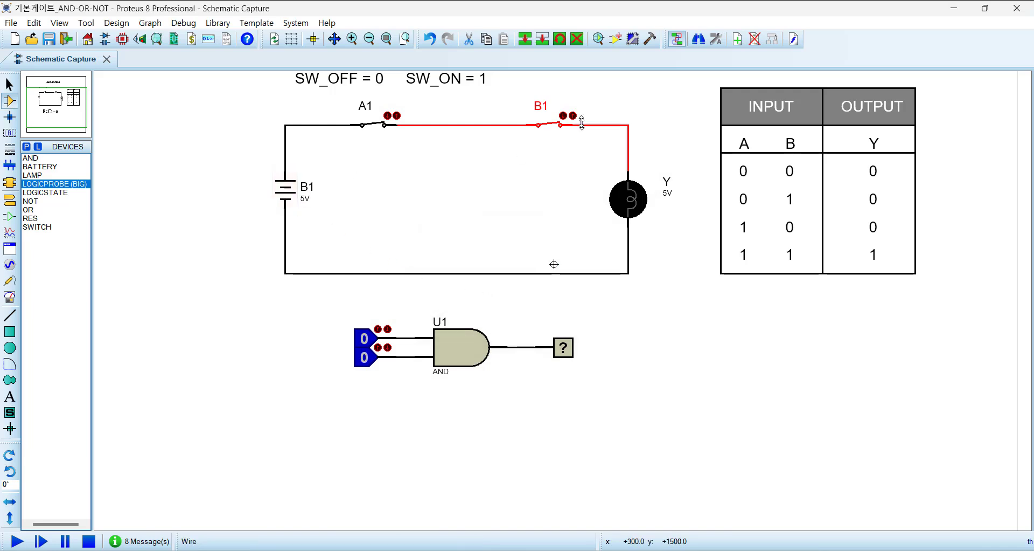
pyautogui.hotkey('ctrl', 'z')
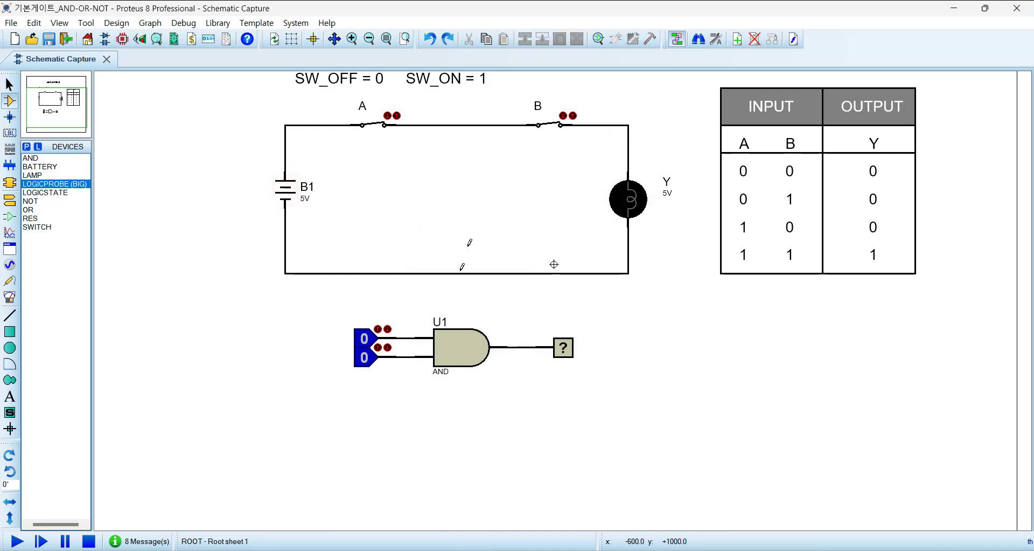
# Rename the series circuit's switches from A to AA and from B to BB.
pyautogui.doubleClick(365, 112)
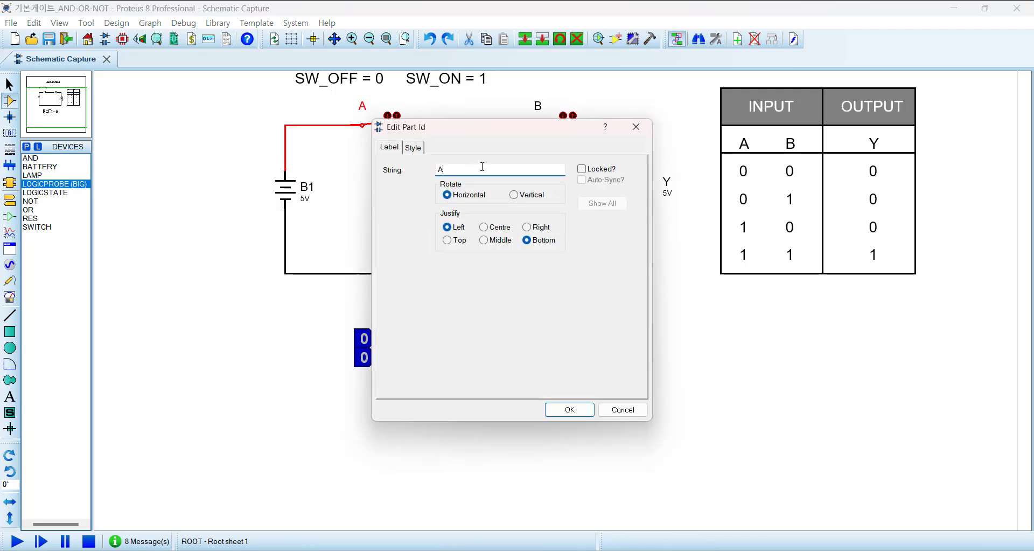
pyautogui.click(572, 410)
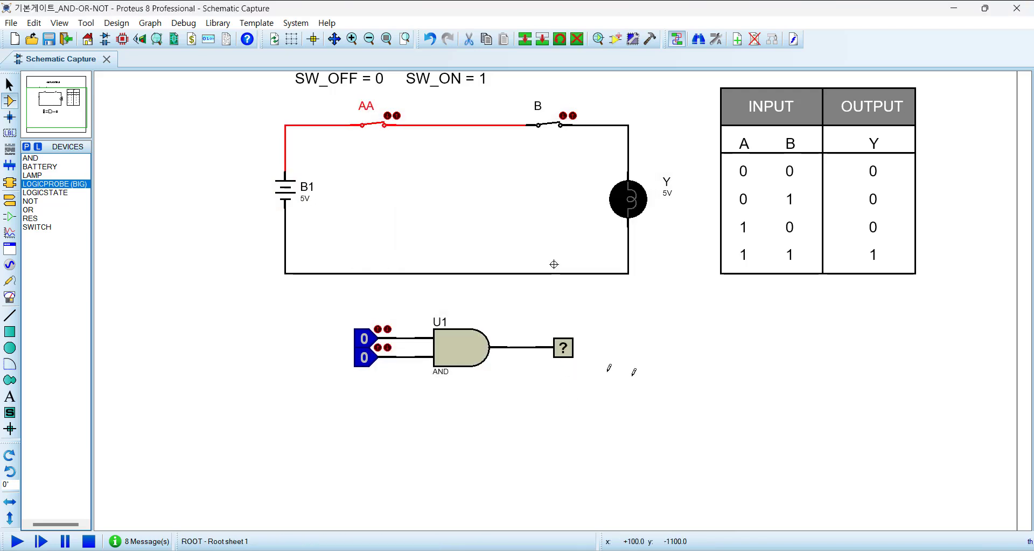
pyautogui.click(587, 364)
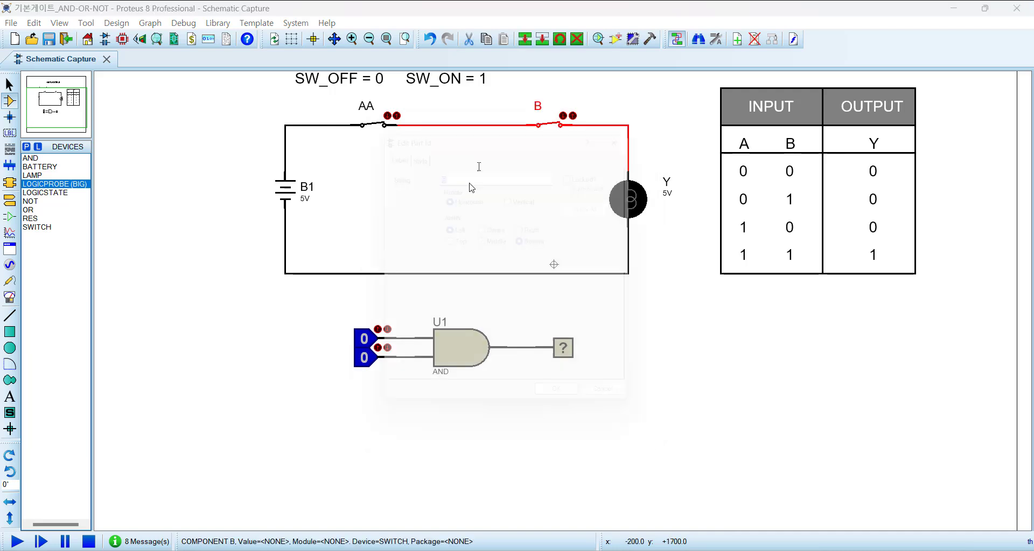
pyautogui.doubleClick(538, 107)
pyautogui.write('B')
pyautogui.click(566, 409)
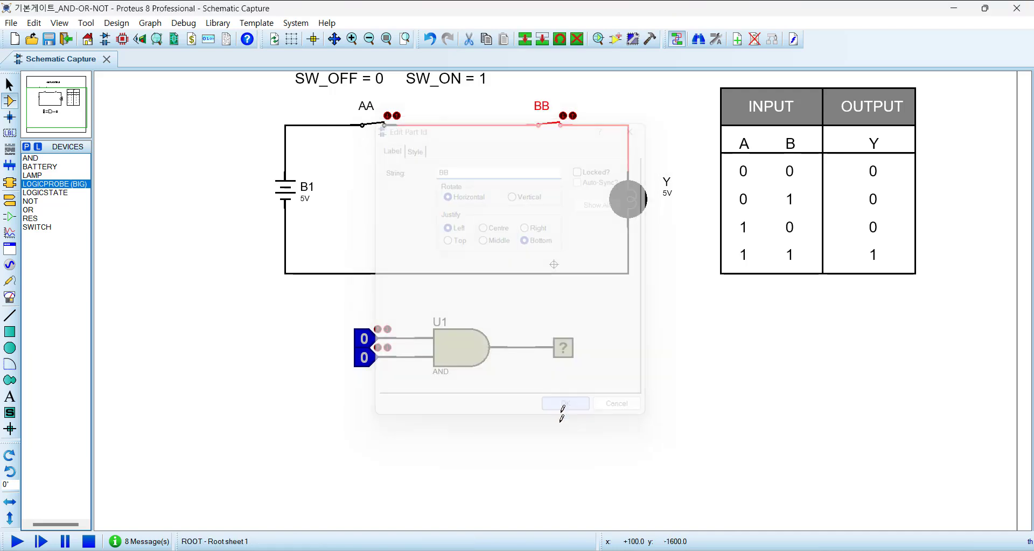
# Set the part reference of the upper logic state to A and of the lower logic state to B.
pyautogui.rightClick(368, 338)
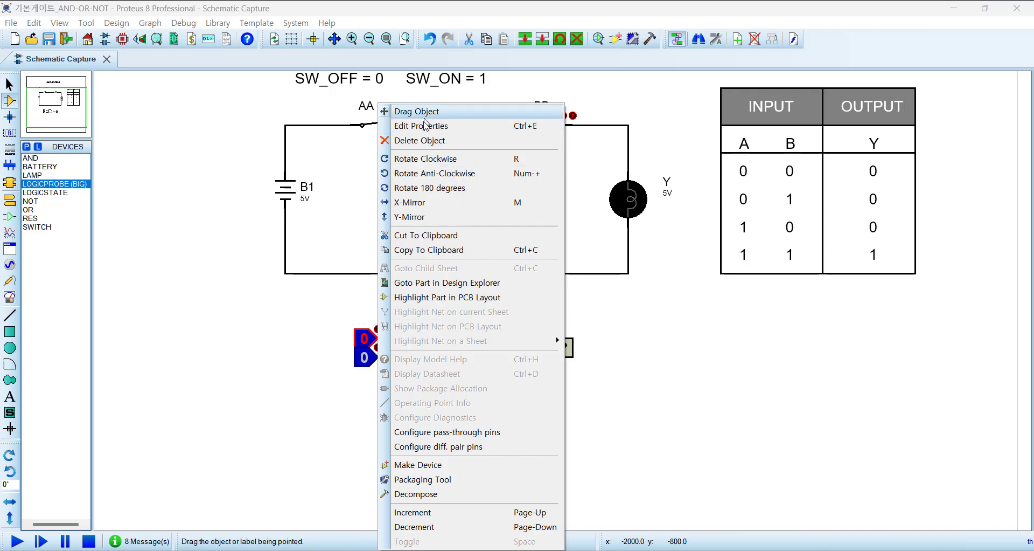
pyautogui.click(398, 127)
pyautogui.write('A')
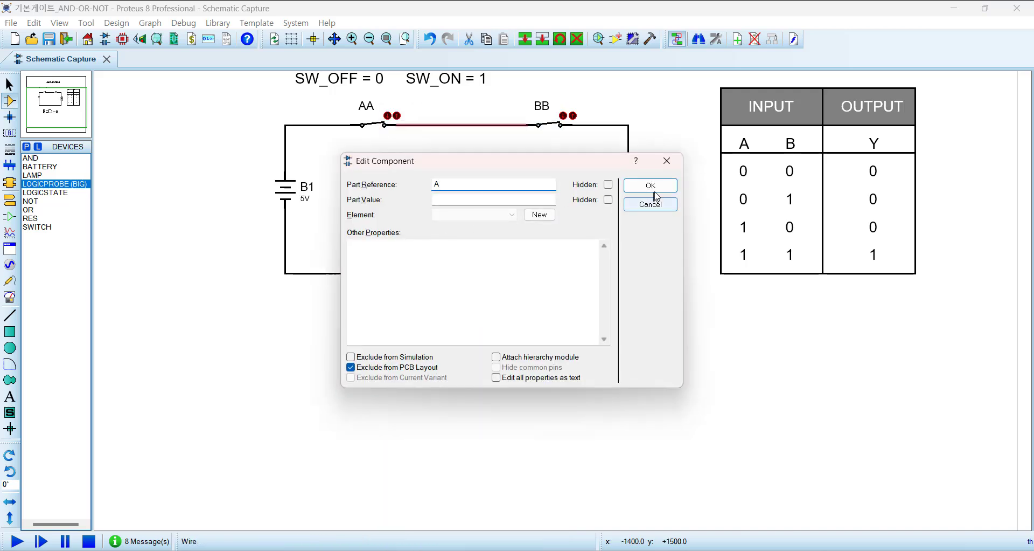
pyautogui.click(651, 185)
pyautogui.rightClick(364, 360)
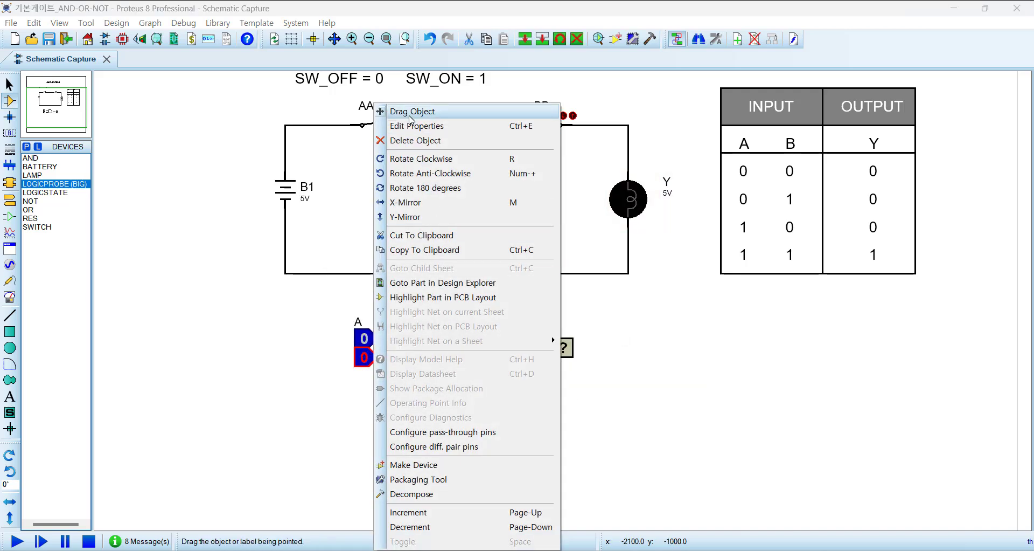
pyautogui.click(401, 126)
pyautogui.write('B')
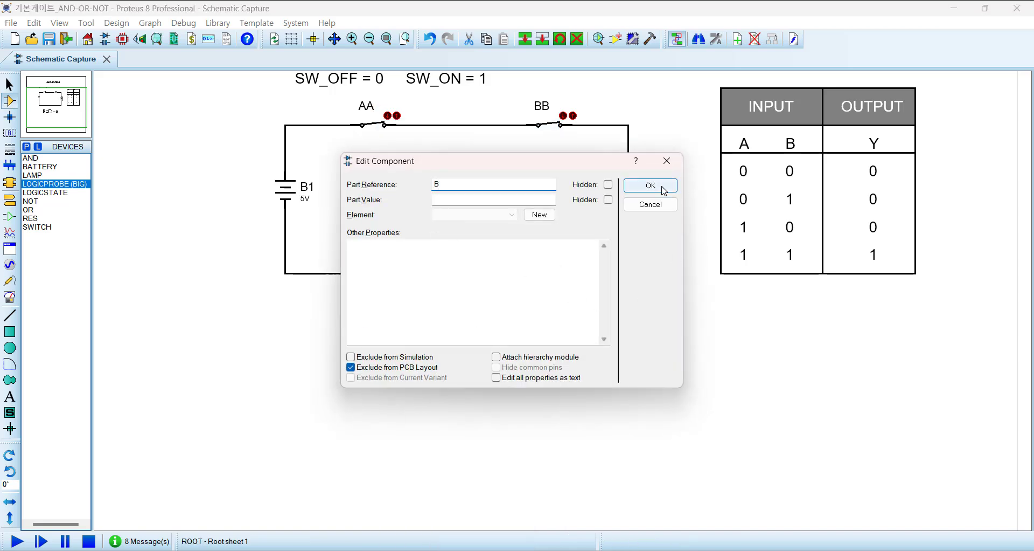
pyautogui.click(650, 185)
# Set the logic probe's part reference to Y, accepting the reference already used by the lamp.
pyautogui.rightClick(574, 338)
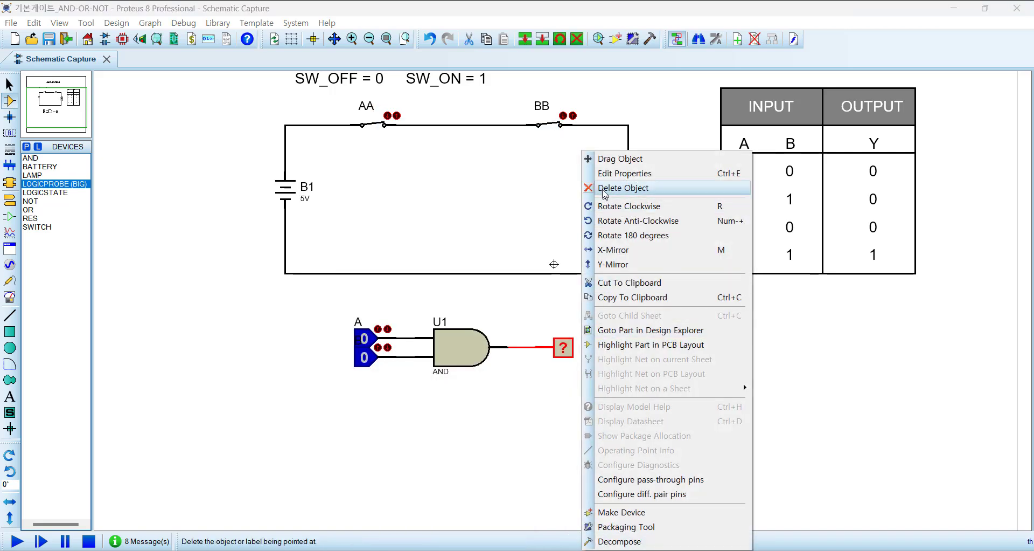
pyautogui.click(620, 173)
pyautogui.write('Y')
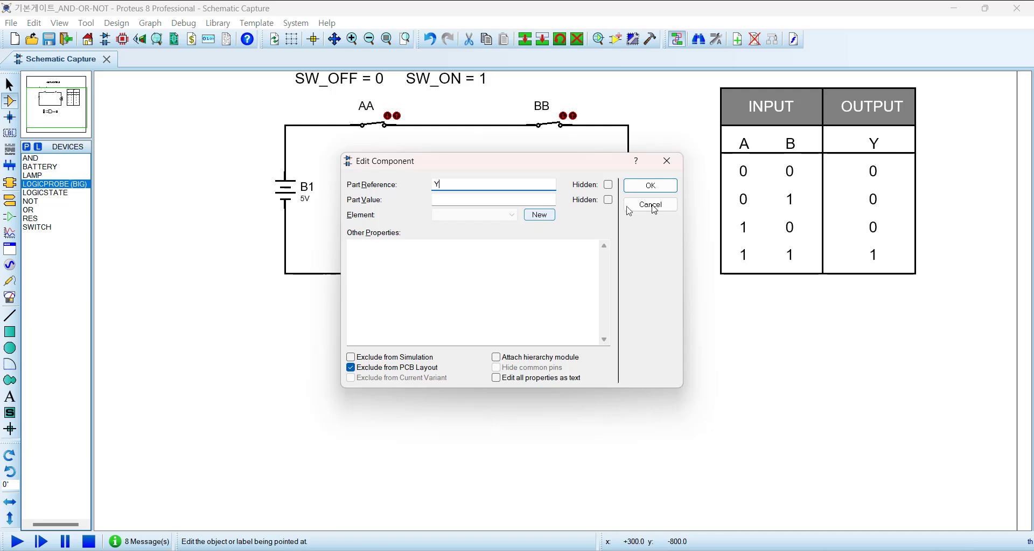
pyautogui.click(650, 185)
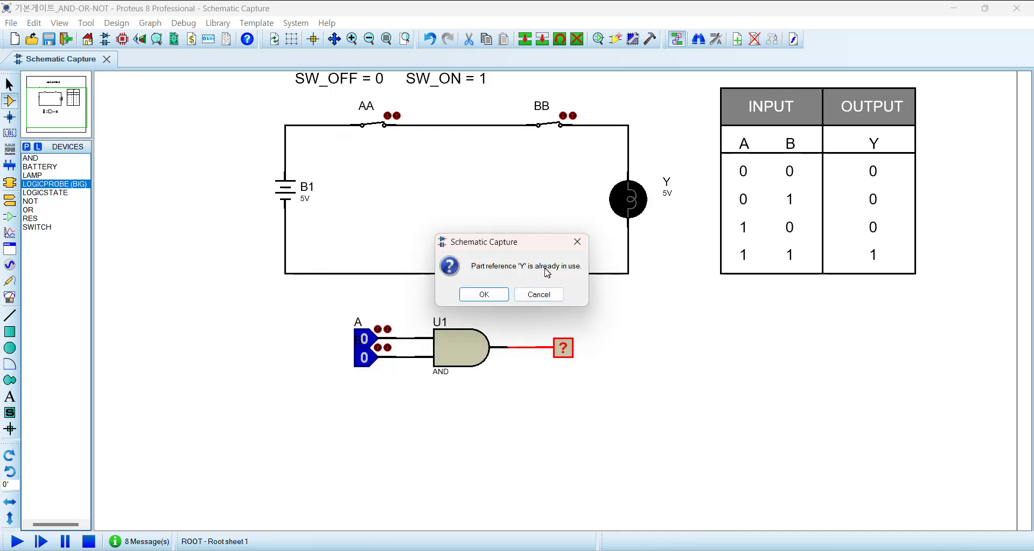
pyautogui.click(489, 293)
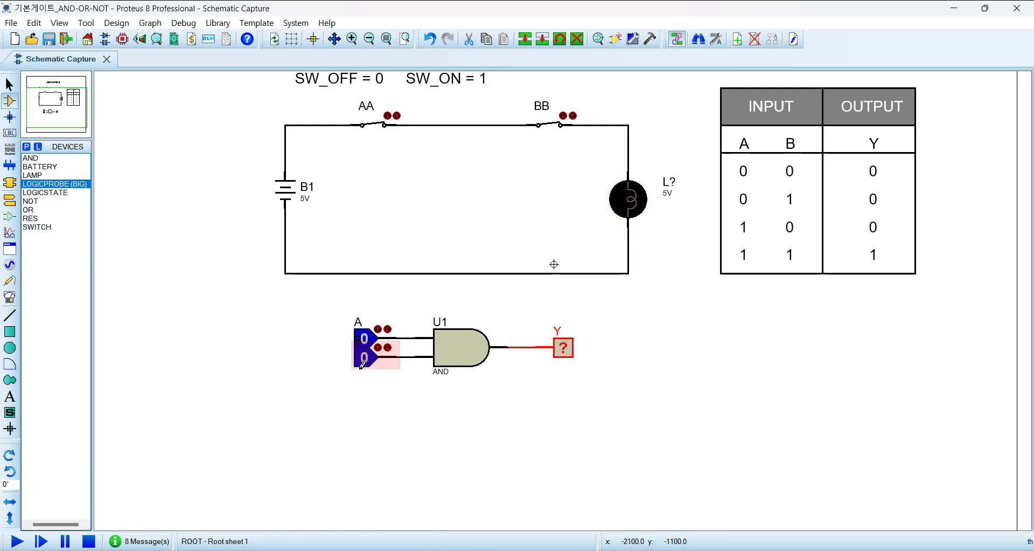
# Move the B label just below the lower logic state and leave that state set to 0.
pyautogui.scroll(3, 385, 371)
pyautogui.click(447, 298)
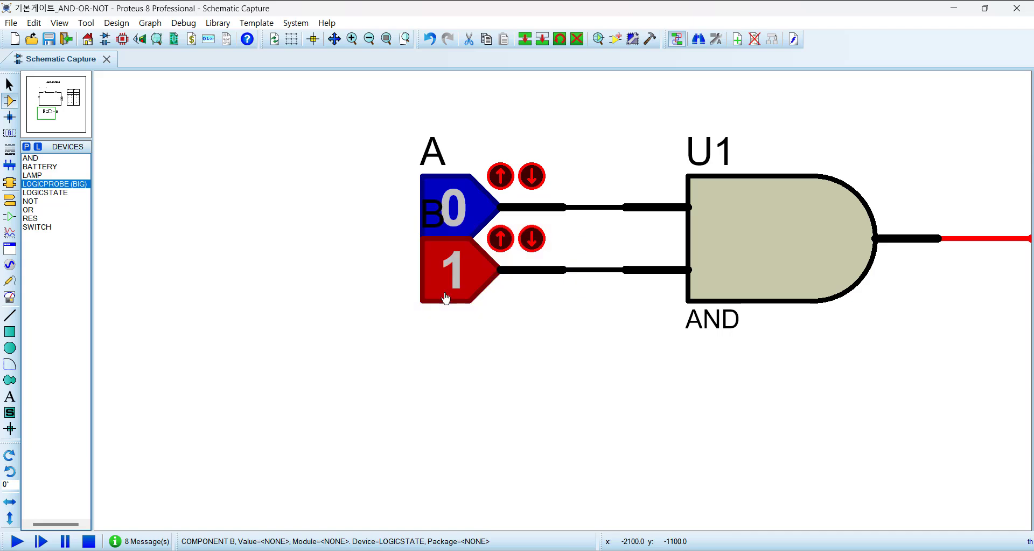
pyautogui.moveTo(436, 222); pyautogui.dragTo(437, 347)
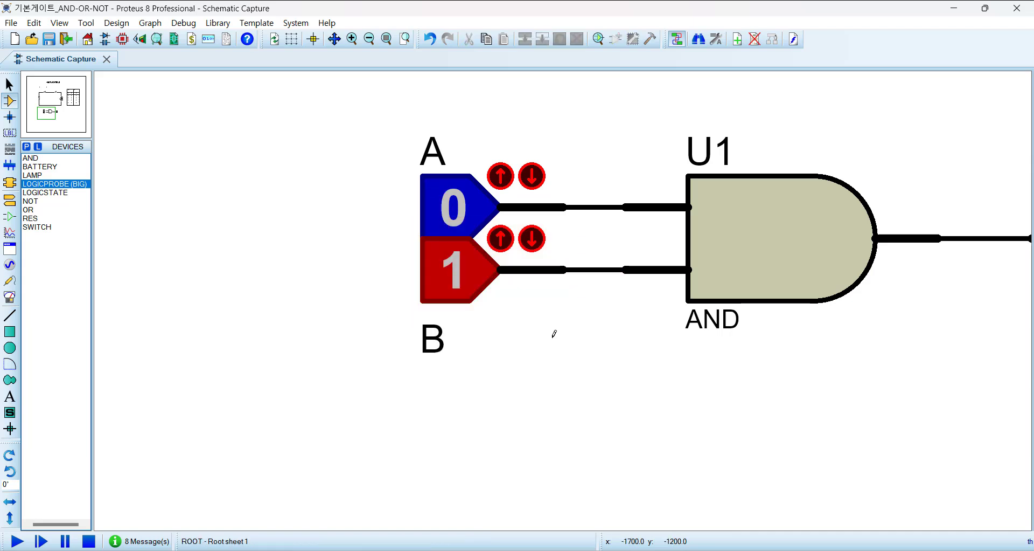
pyautogui.press('F8')
pyautogui.press('F6')
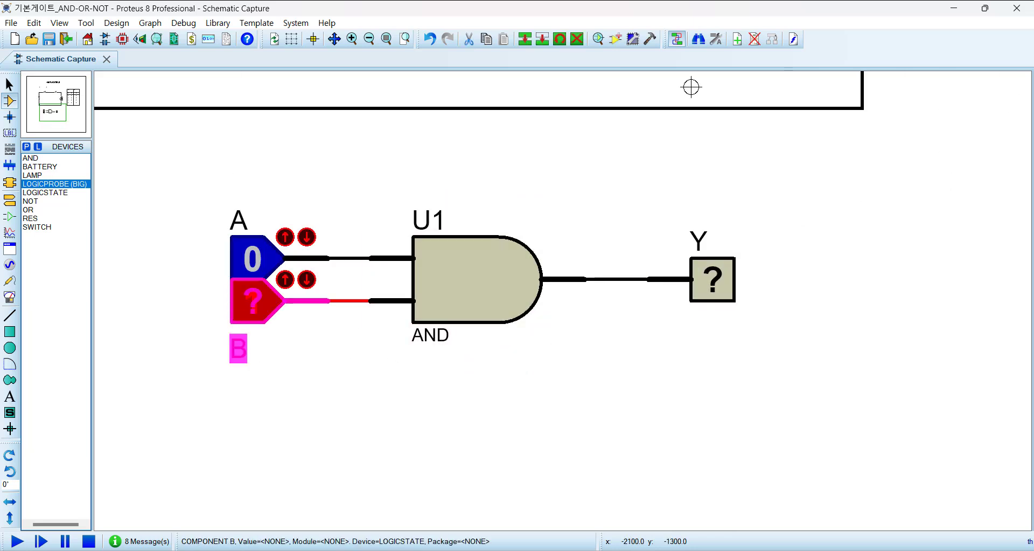
pyautogui.click(362, 375)
pyautogui.scroll(-1, 649, 158)
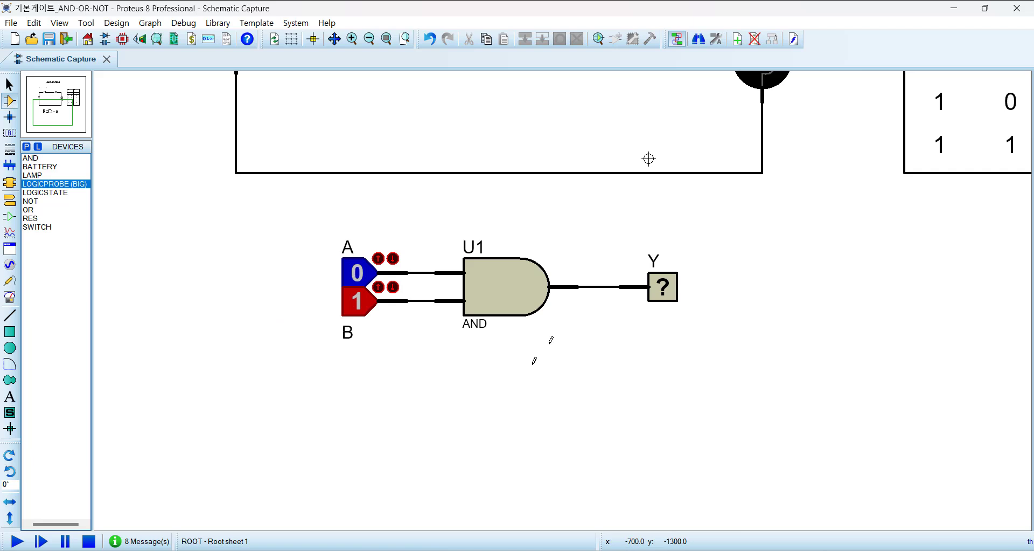
pyautogui.scroll(-1, 552, 338)
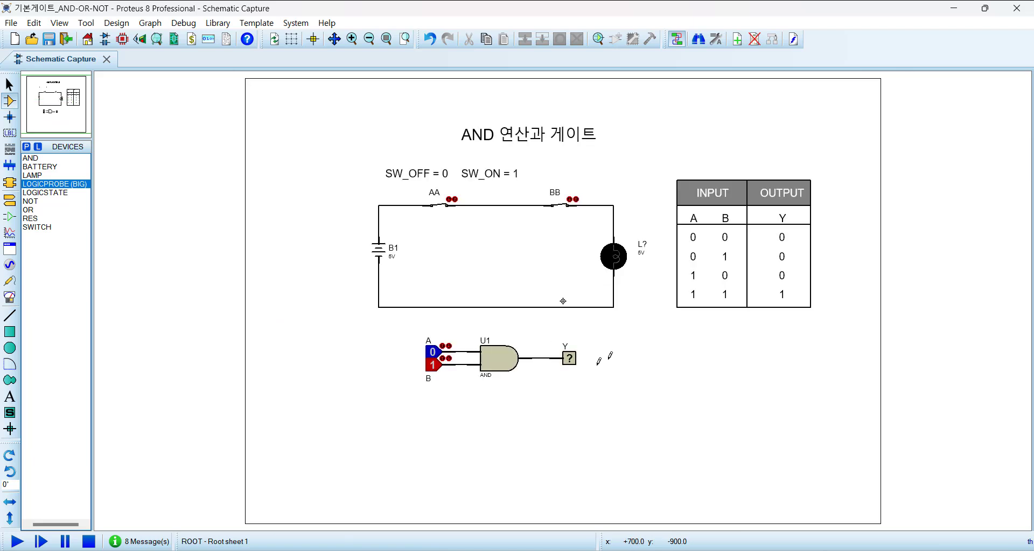
pyautogui.click(430, 365)
pyautogui.scroll(1, 622, 342)
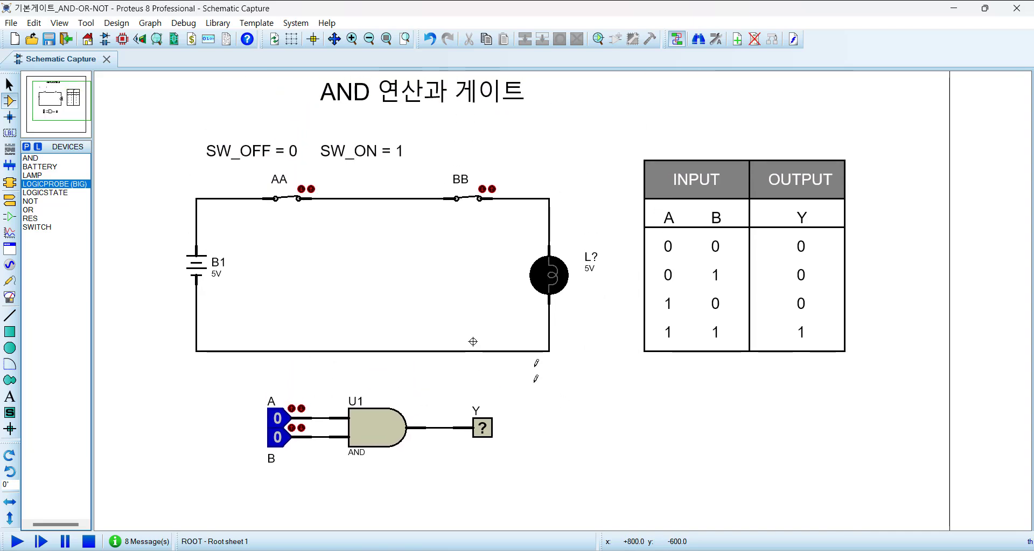
# Run the simulation and open switches BB and AA in the lamp circuit.
pyautogui.click(18, 541)
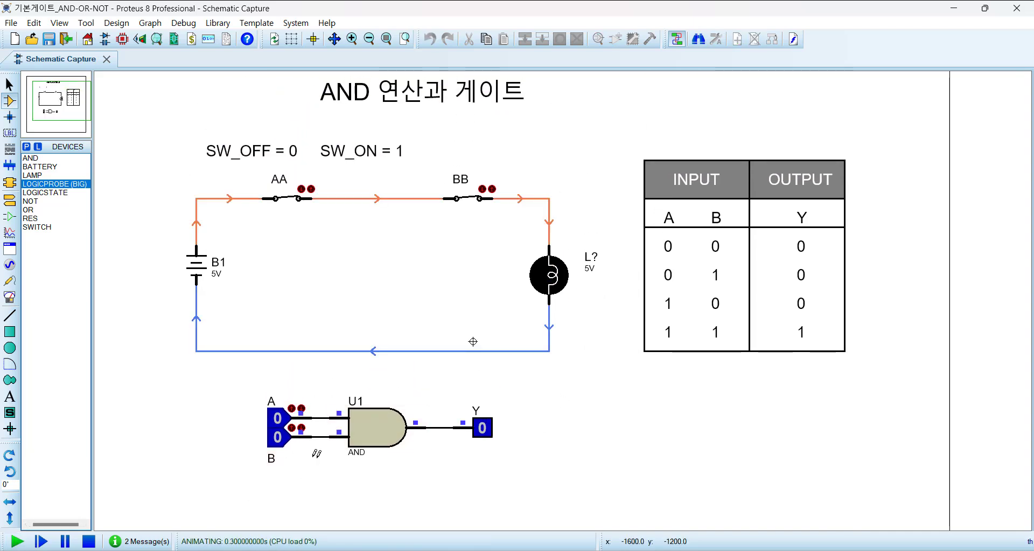
pyautogui.click(470, 199)
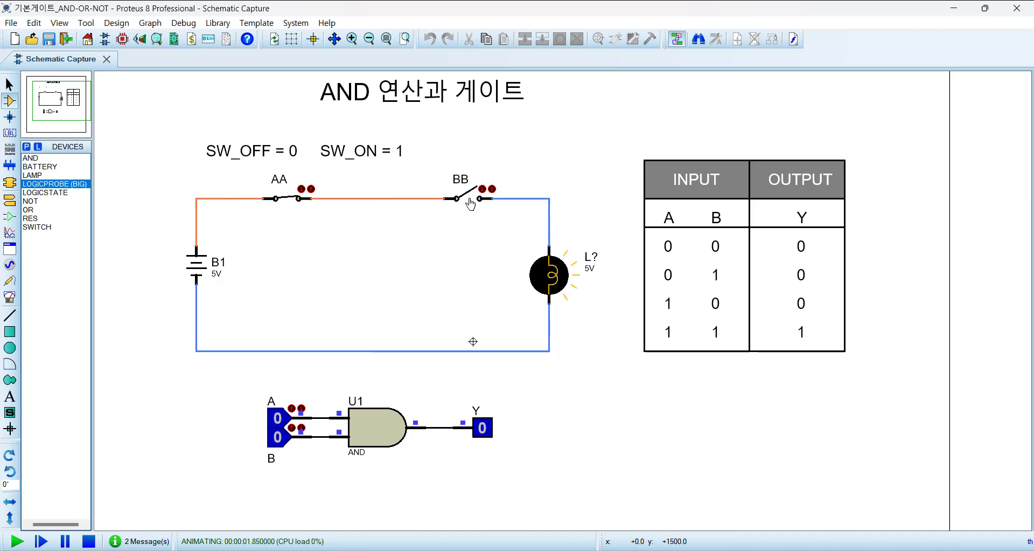
pyautogui.click(292, 199)
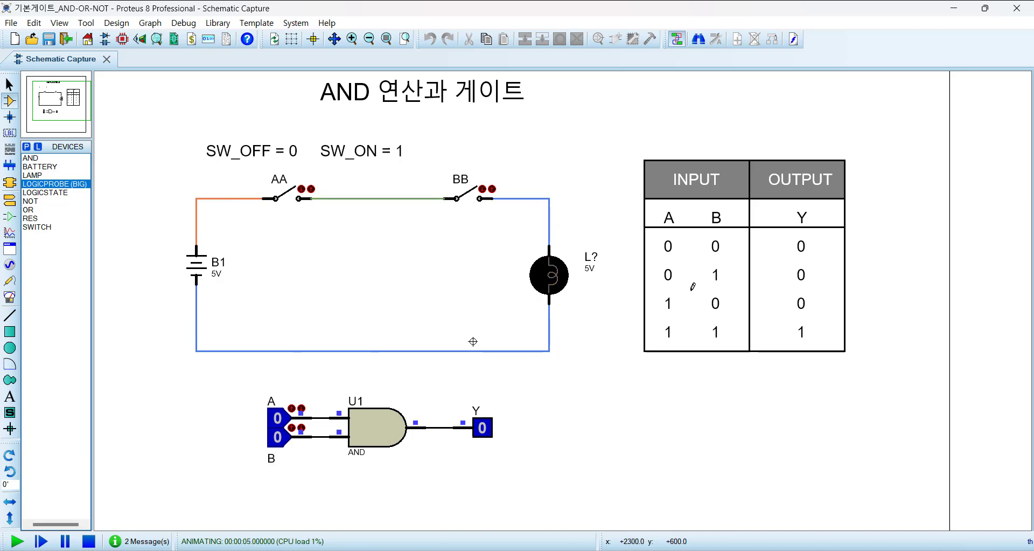
# Test the AND gate with A/B inputs 0/1, 1/0 and 1/1, and stop the simulation.
pyautogui.click(278, 441)
pyautogui.click(277, 439)
pyautogui.click(277, 420)
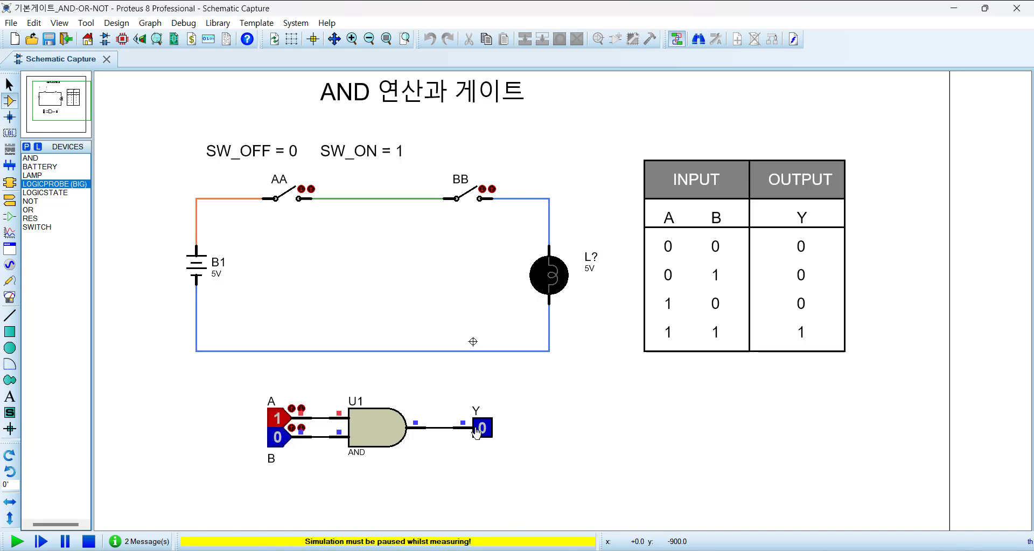
pyautogui.click(277, 440)
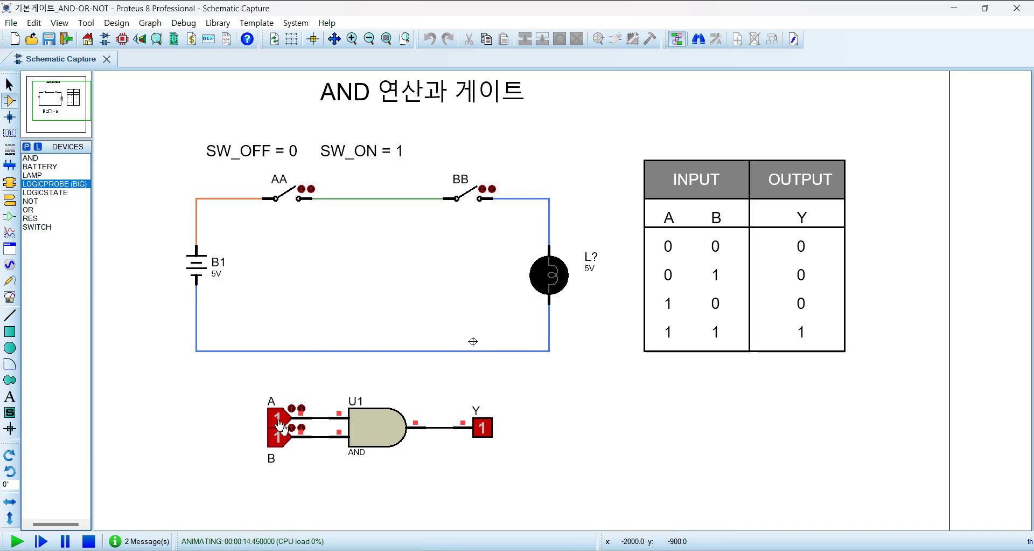
pyautogui.click(89, 541)
pyautogui.scroll(-2, 570, 342)
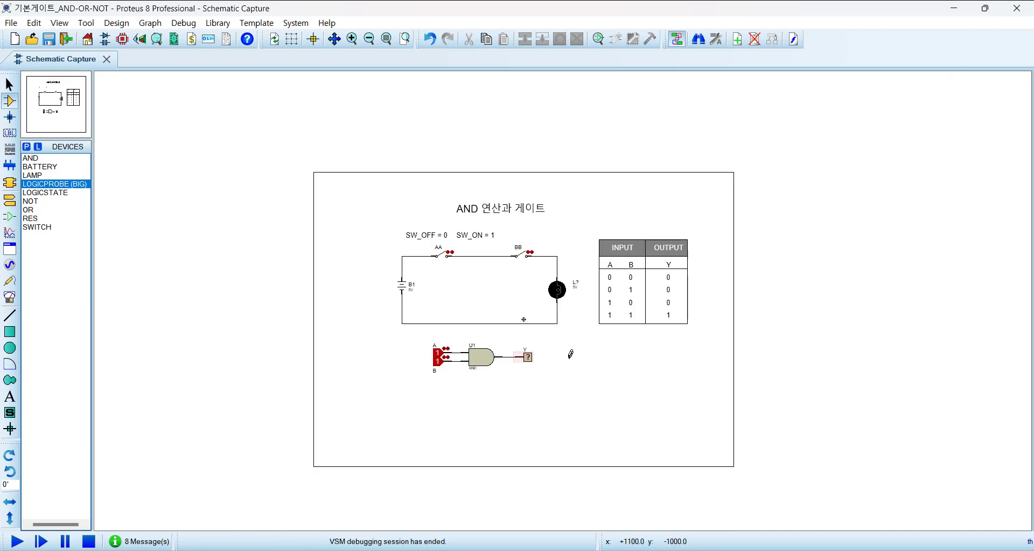
pyautogui.scroll(2, 571, 337)
pyautogui.moveTo(311, 295); pyautogui.dragTo(418, 370)
pyautogui.moveTo(470, 305); pyautogui.dragTo(551, 365)
pyautogui.click(544, 377)
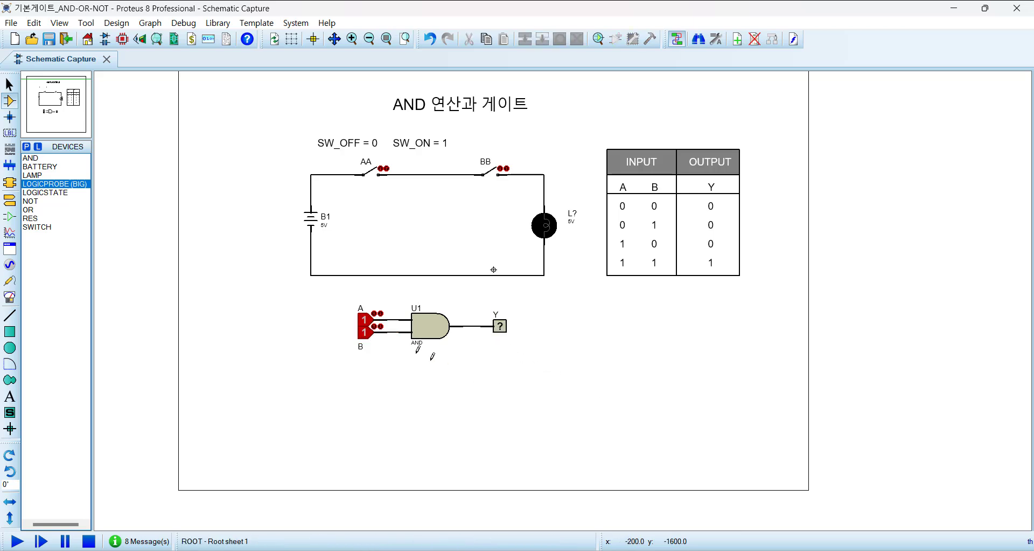
# Add the latched-action SW-SPDT switch from the ACTIVE library to the device list.
pyautogui.click(26, 147)
pyautogui.write('SW')
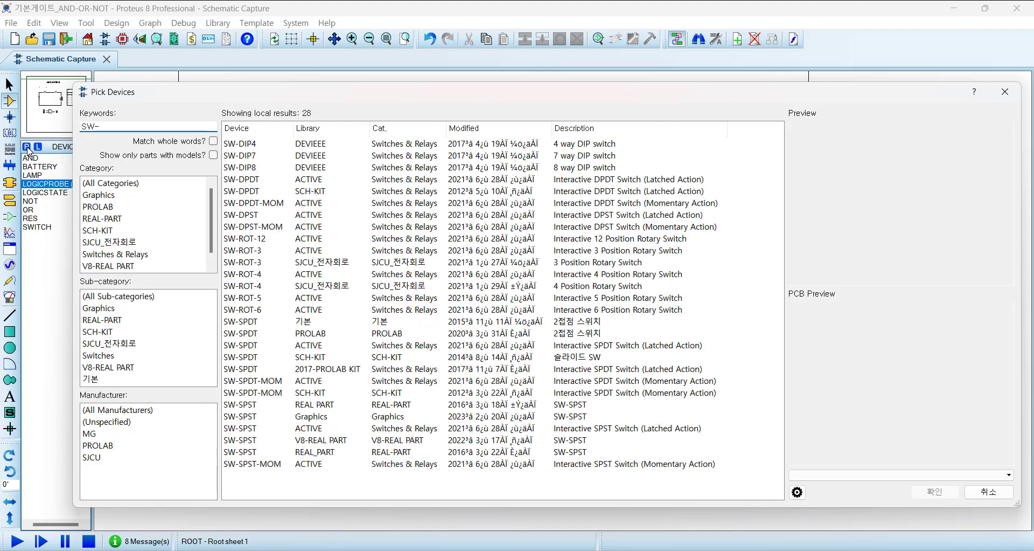
pyautogui.write('-SPDT')
pyautogui.doubleClick(245, 143)
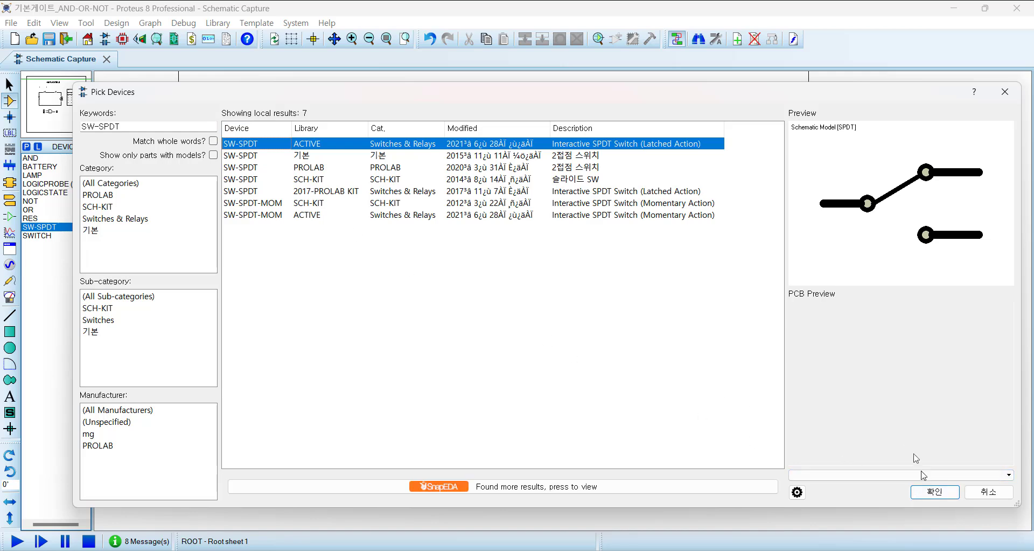
pyautogui.click(937, 492)
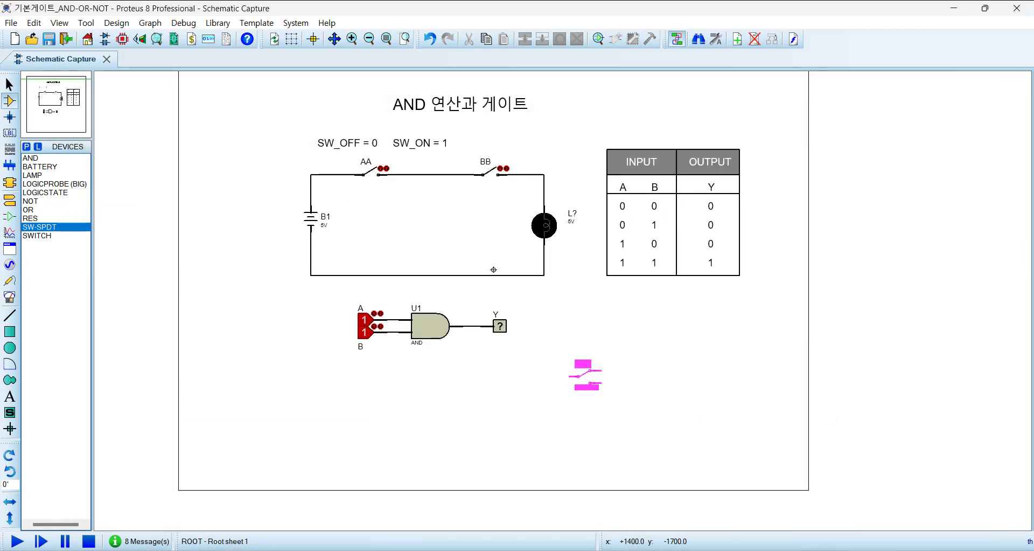
# Place two horizontally mirrored SW-SPDT switches, one above the other, below the AND gate circuit.
pyautogui.hotkey('ctrl', 'm')
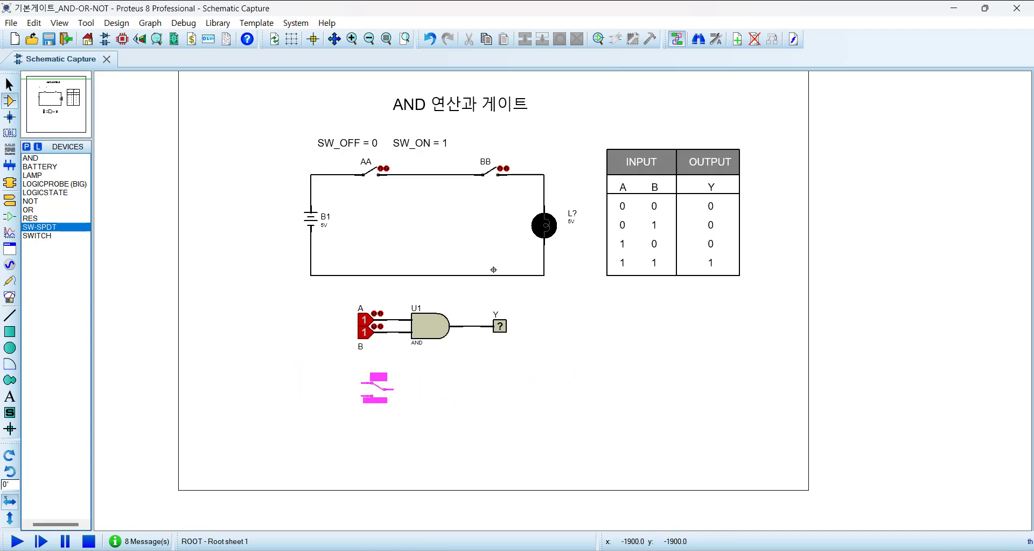
pyautogui.click(371, 382)
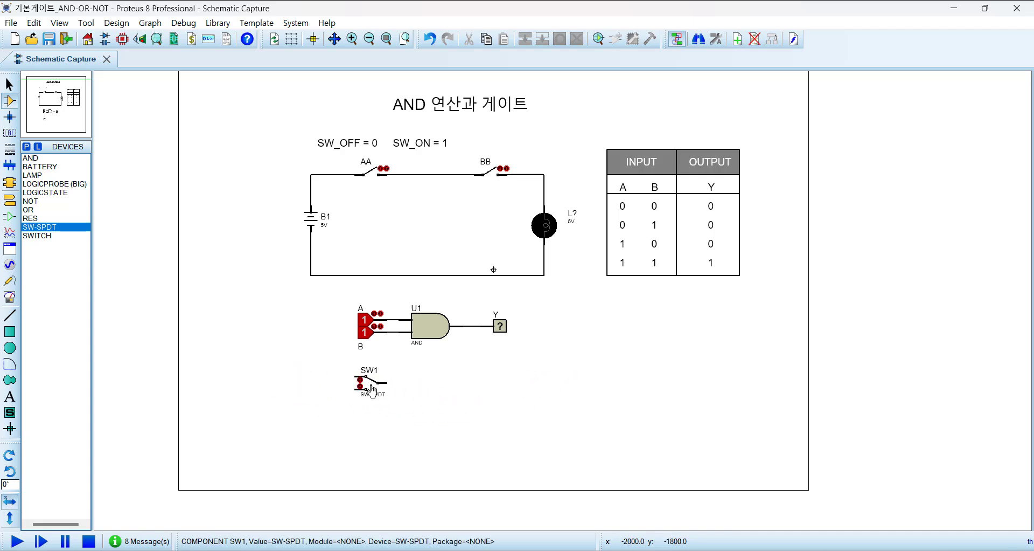
pyautogui.click(370, 432)
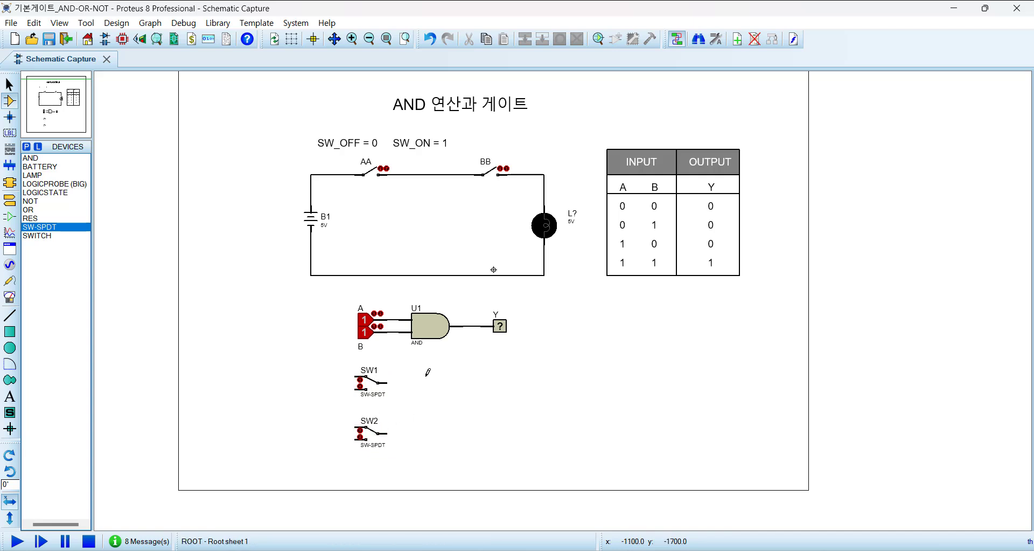
# Pick the 74LS08 AND gate from the 74LS library and place it beside the two SPDT switches, with its inputs facing them.
pyautogui.scroll(2, 431, 338)
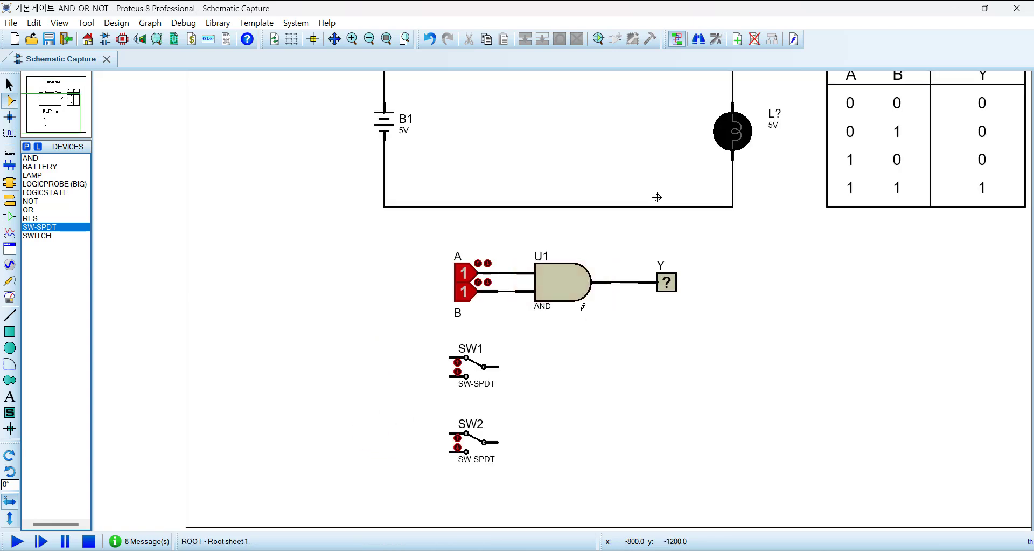
pyautogui.click(26, 146)
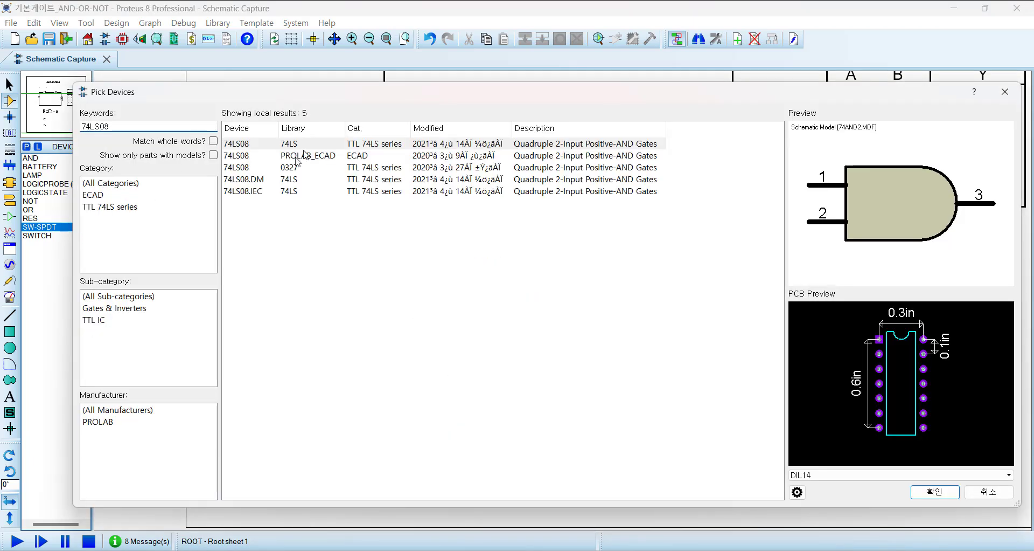
pyautogui.doubleClick(252, 145)
pyautogui.click(934, 492)
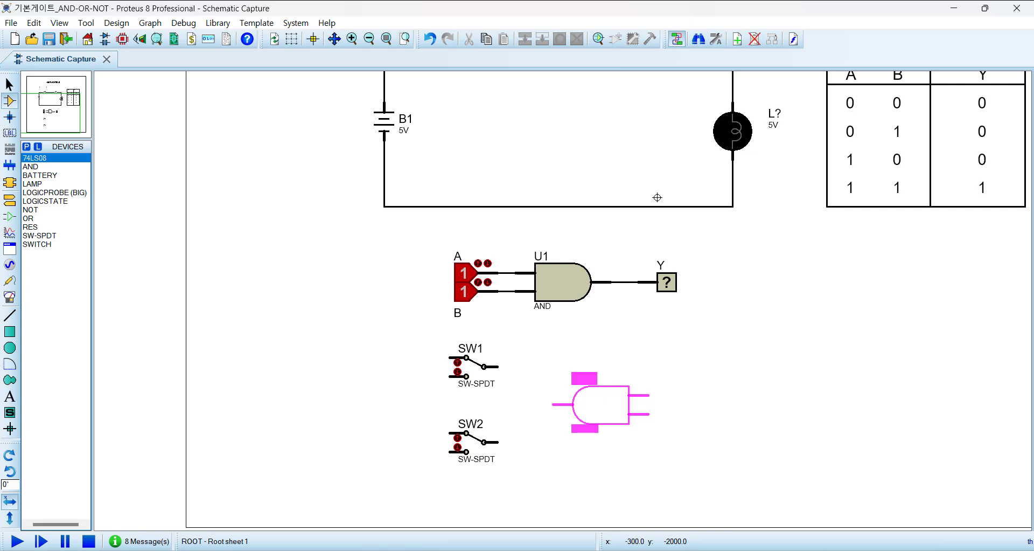
pyautogui.click(601, 404)
# Wire SW1's common contact to input 1 and SW2's common contact to input 2 of the 74LS08 gate.
pyautogui.click(496, 366)
pyautogui.click(555, 395)
pyautogui.click(554, 413)
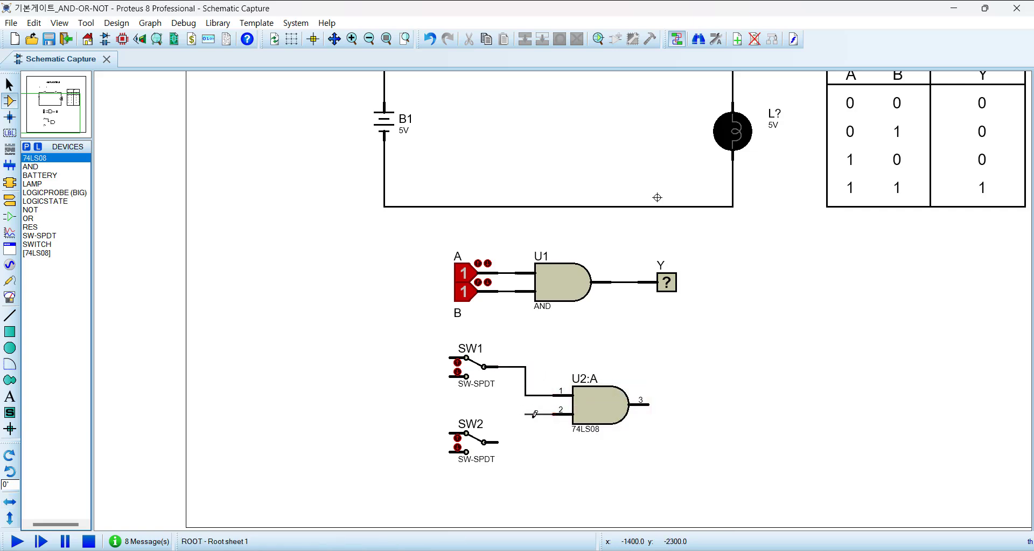
pyautogui.click(498, 442)
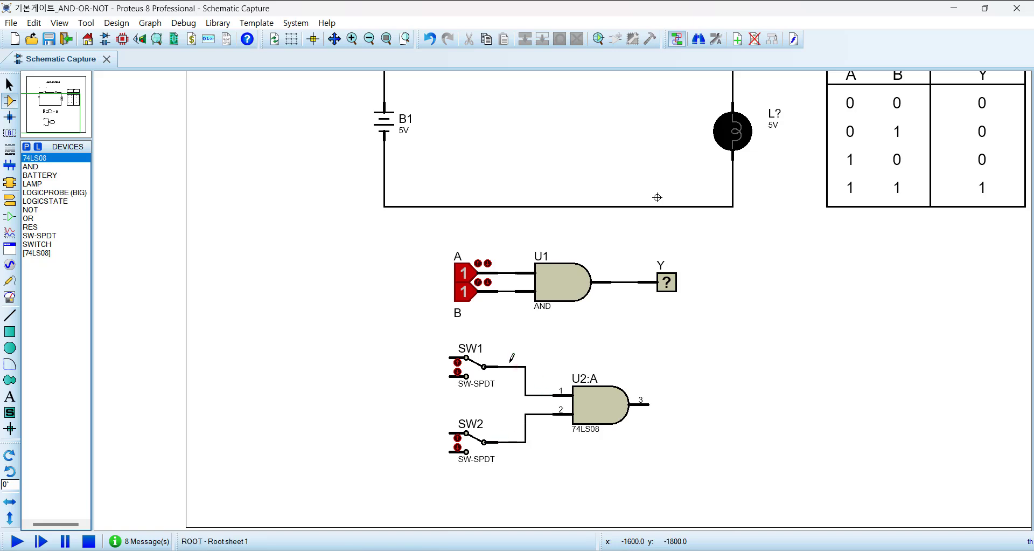
# Search the device library for LED-G and add LED-GREEN from the ACTIVE library to the device list.
pyautogui.click(26, 147)
pyautogui.write('LED')
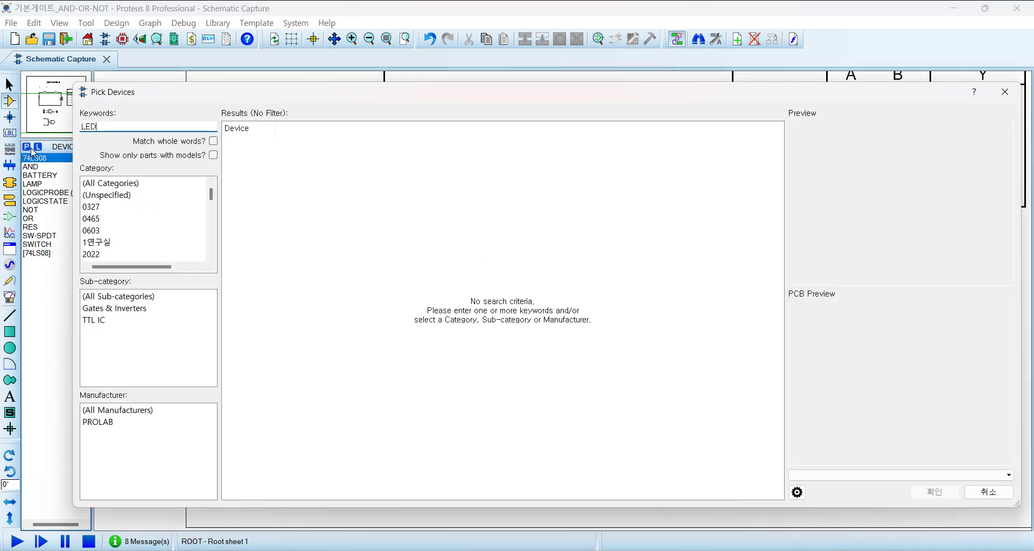
pyautogui.write('-G')
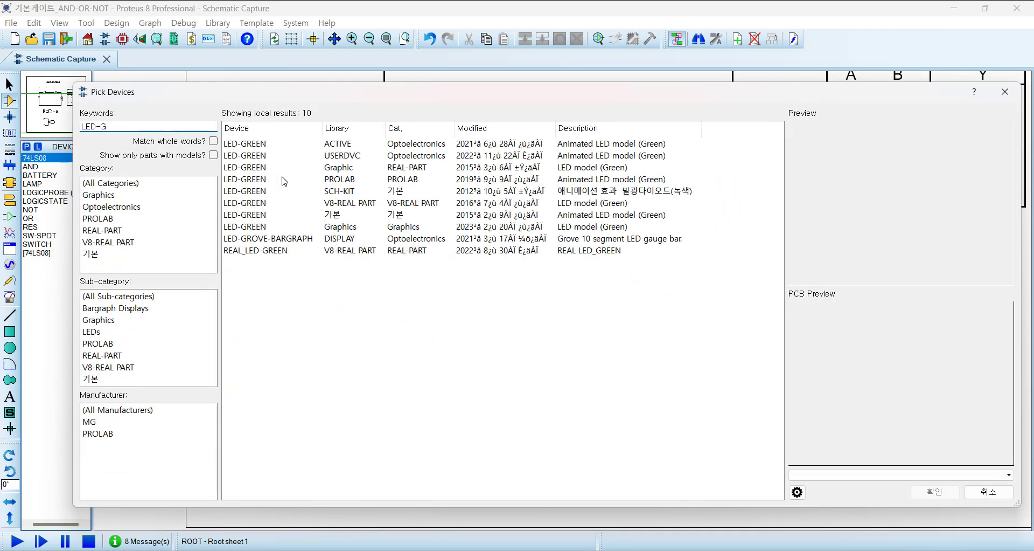
pyautogui.click(254, 144)
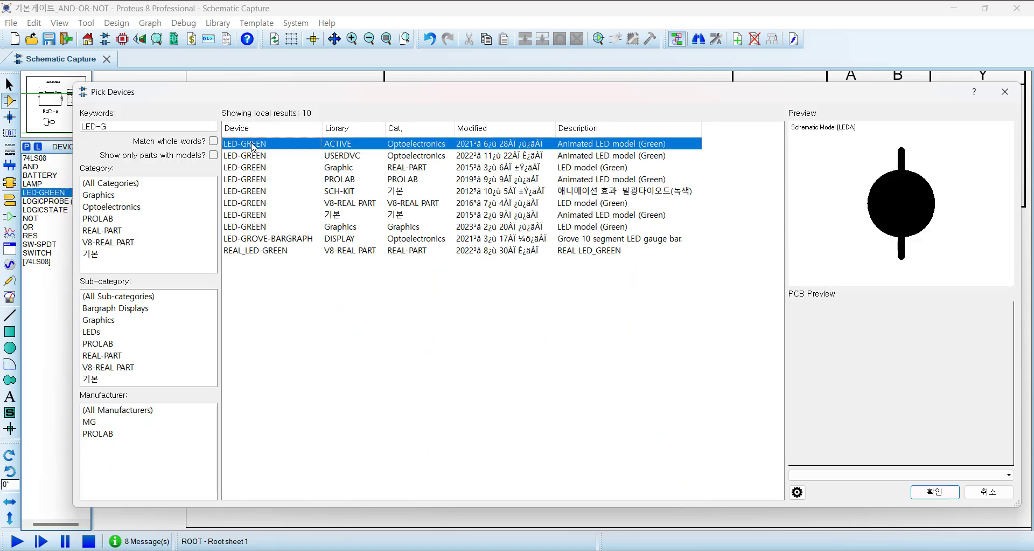
pyautogui.click(935, 491)
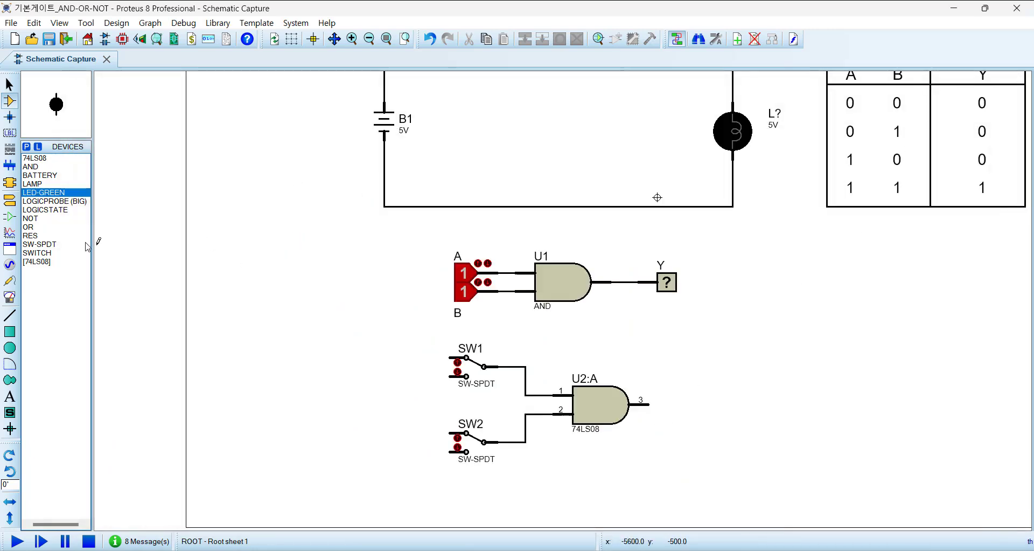
# Place a resistor on the 74LS08 output, add a green LED below its far end, and wire the two together.
pyautogui.click(30, 235)
pyautogui.click(698, 404)
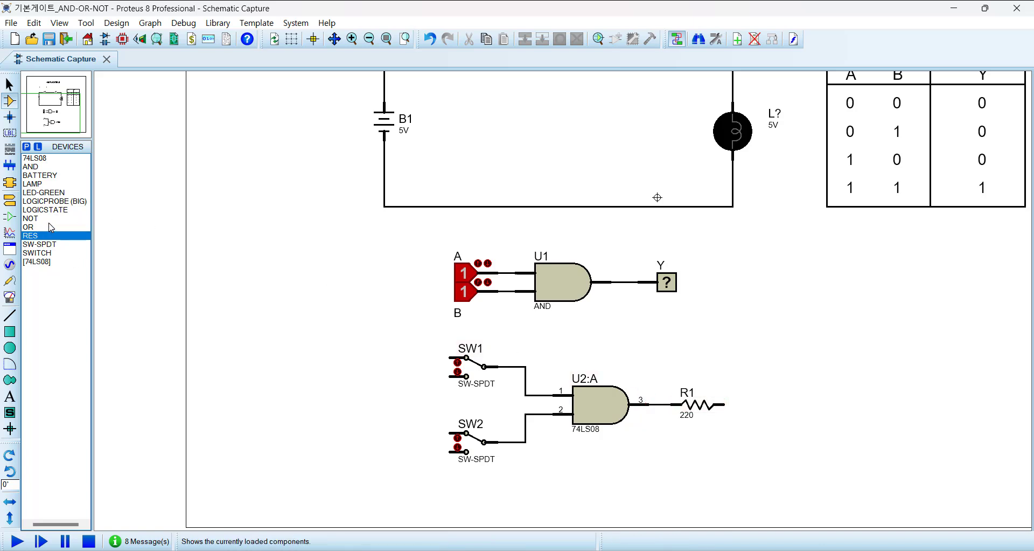
pyautogui.click(56, 193)
pyautogui.click(770, 459)
pyautogui.click(771, 442)
pyautogui.click(723, 405)
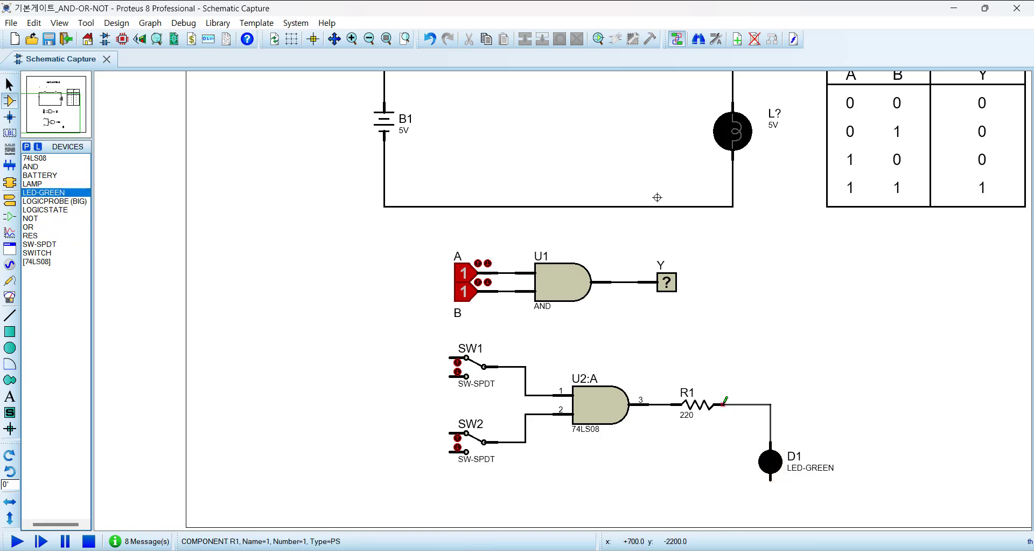
# Place a ground terminal below the green LED, connected to its lower pin.
pyautogui.scroll(-2, 724, 402)
pyautogui.scroll(2, 640, 359)
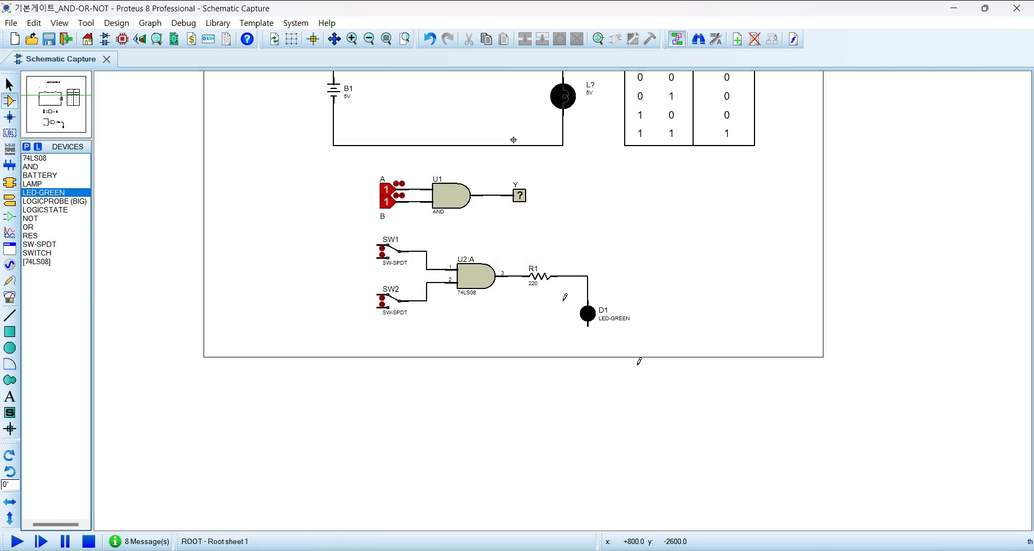
pyautogui.click(9, 200)
pyautogui.click(52, 202)
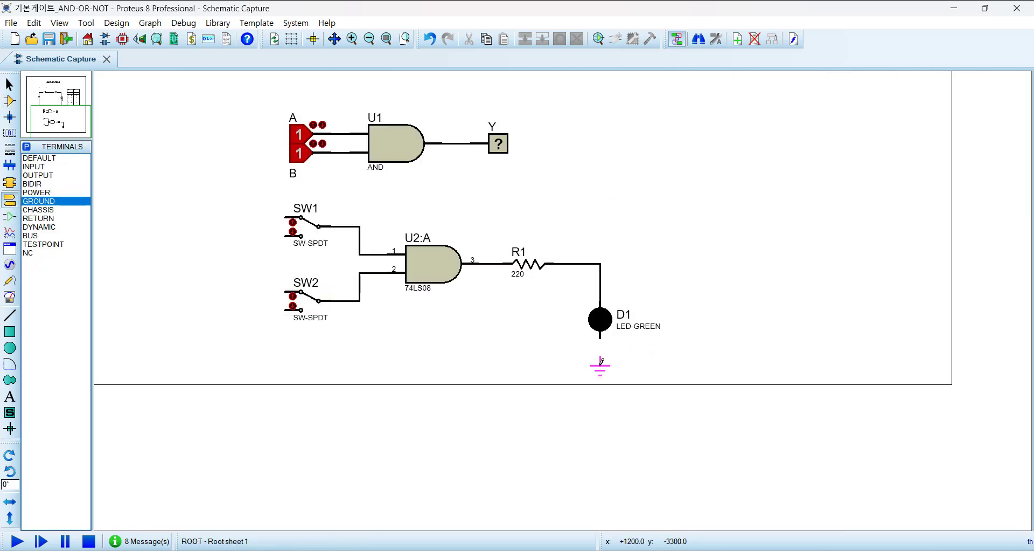
pyautogui.click(602, 344)
# Place a second ground terminal beside the switches and wire it to the upper contacts of SW1 and SW2.
pyautogui.click(193, 340)
pyautogui.click(287, 218)
pyautogui.click(192, 341)
pyautogui.click(288, 294)
pyautogui.click(193, 291)
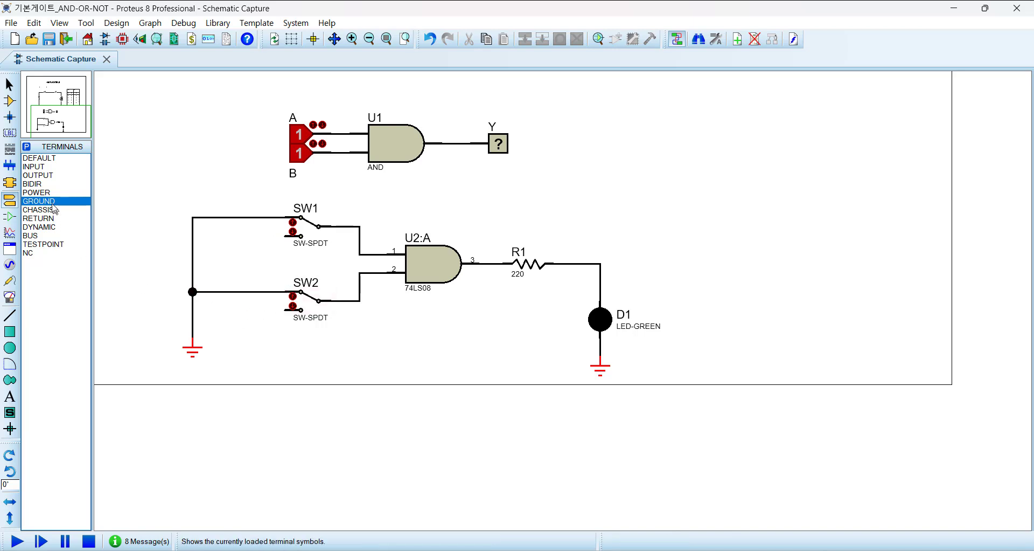
# Place a power terminal above the switches and wire it to the lower contacts of SW1 and SW2.
pyautogui.click(39, 193)
pyautogui.click(221, 169)
pyautogui.click(220, 179)
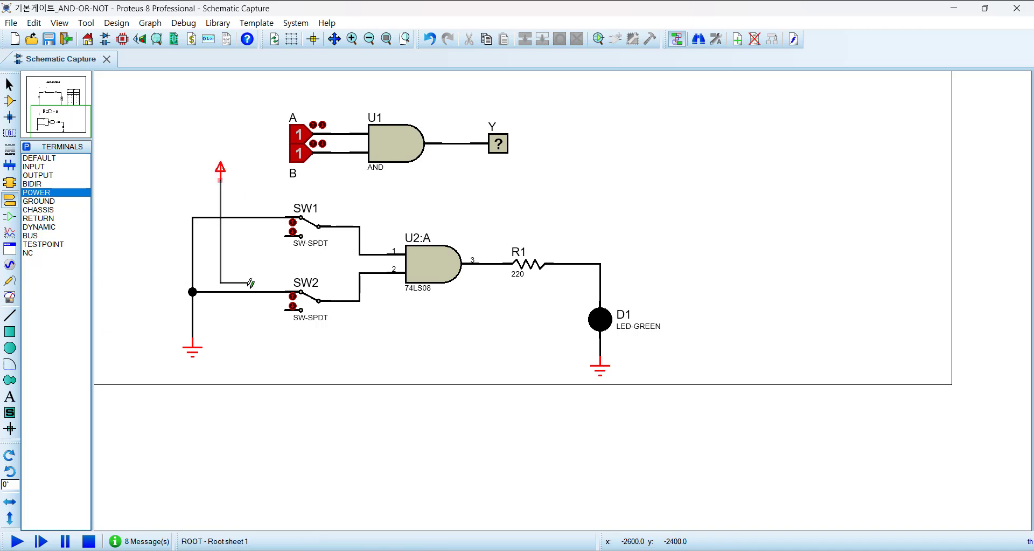
pyautogui.click(286, 310)
pyautogui.click(287, 234)
pyautogui.click(221, 236)
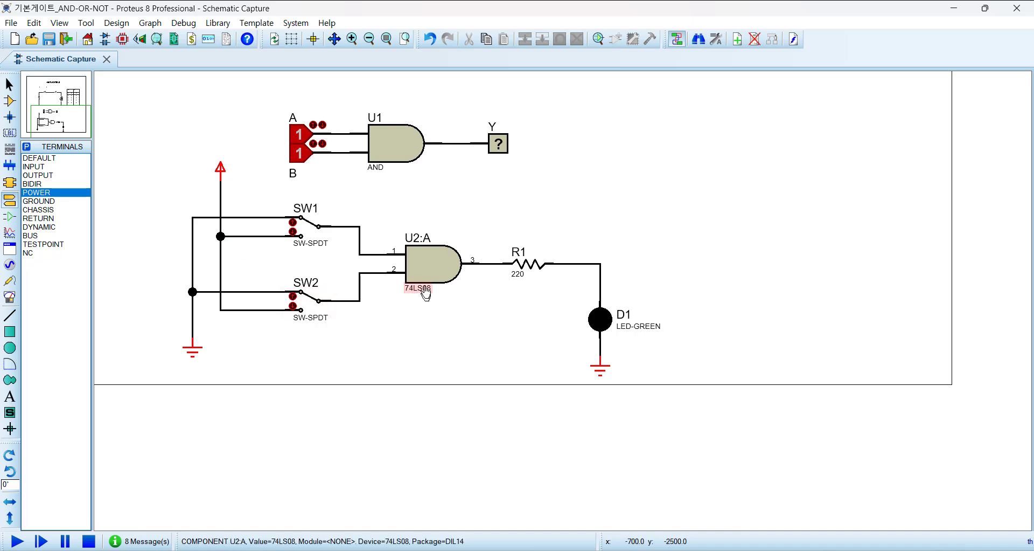
# Run the simulation and test the 74LS08 circuit by switching SW2 to power and back to ground.
pyautogui.scroll(1, 464, 229)
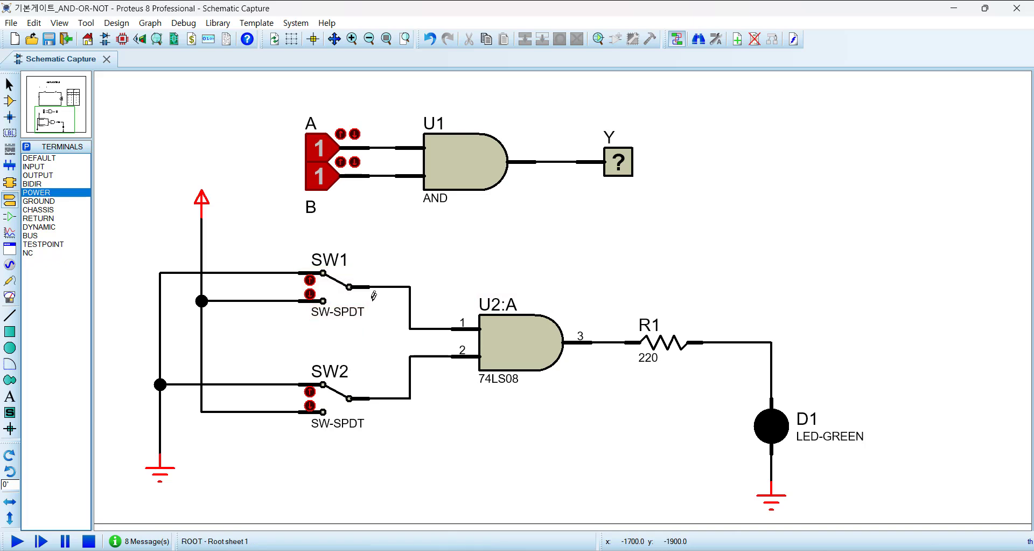
pyautogui.click(17, 541)
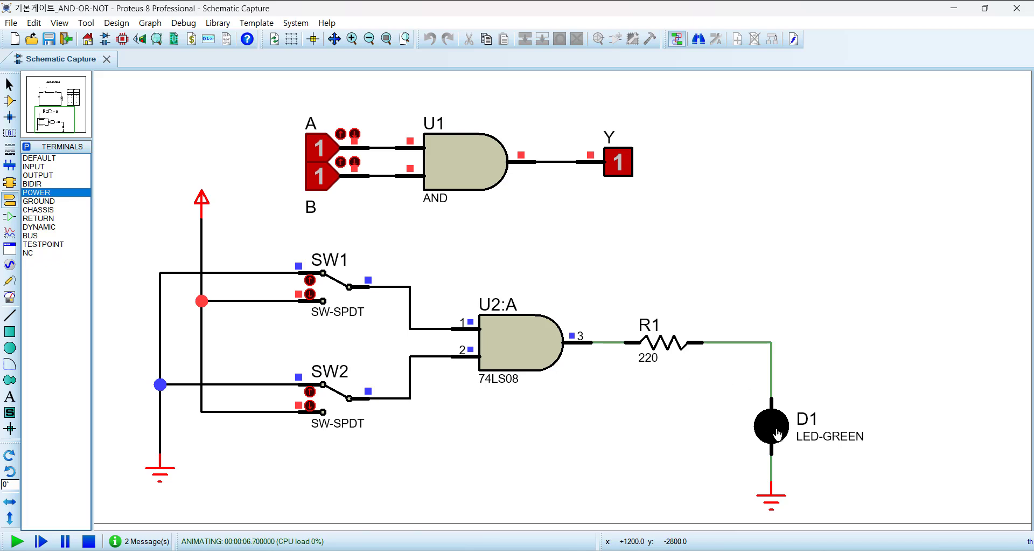
pyautogui.click(332, 399)
pyautogui.click(335, 402)
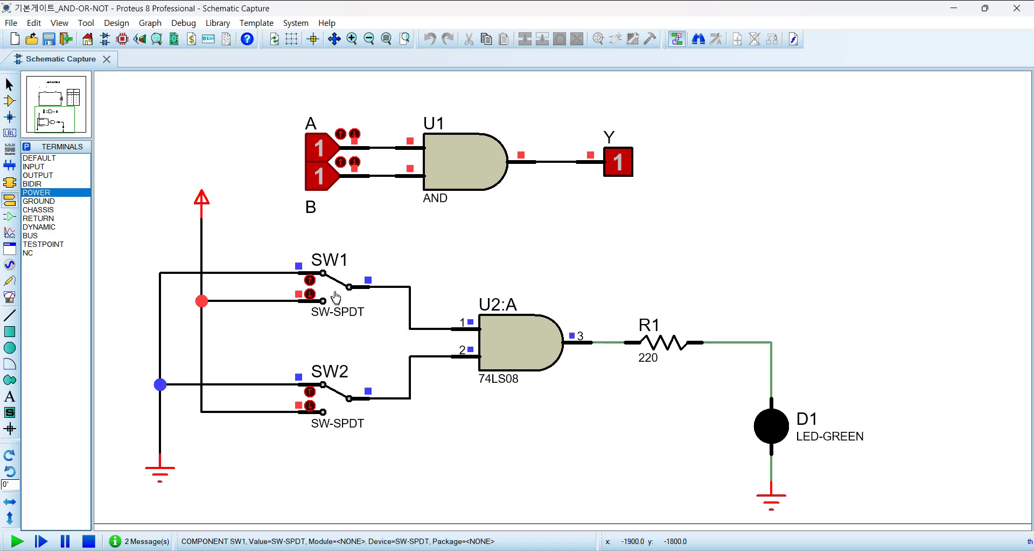
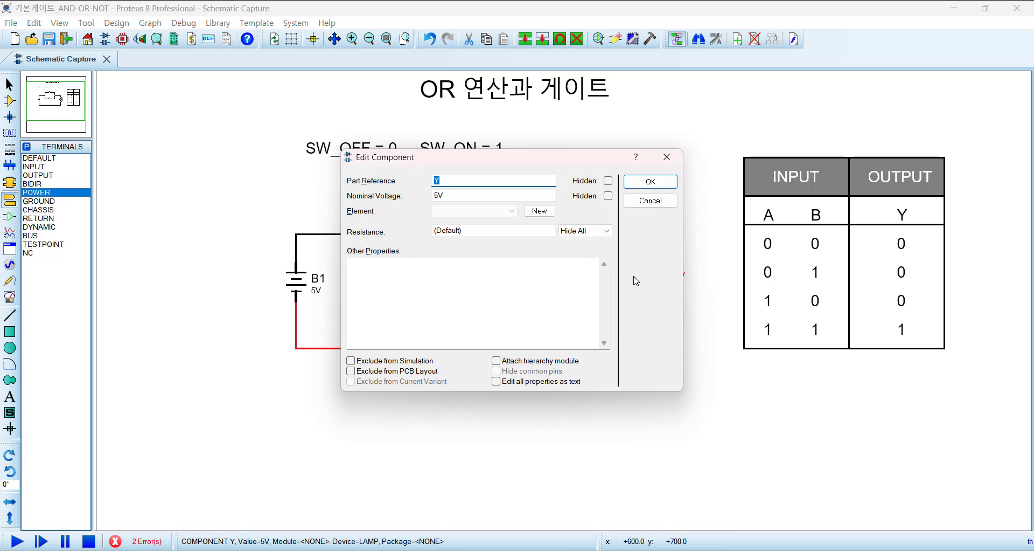
# Delete lamp Y with its wires from the OR circuit and place a new lamp beside the parallel switches.
pyautogui.click(666, 202)
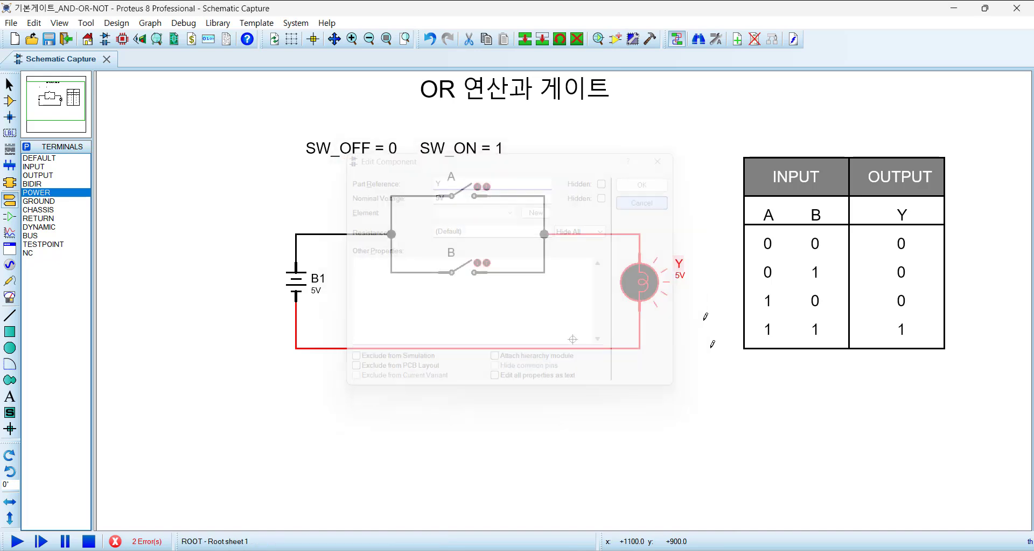
pyautogui.press('Delete')
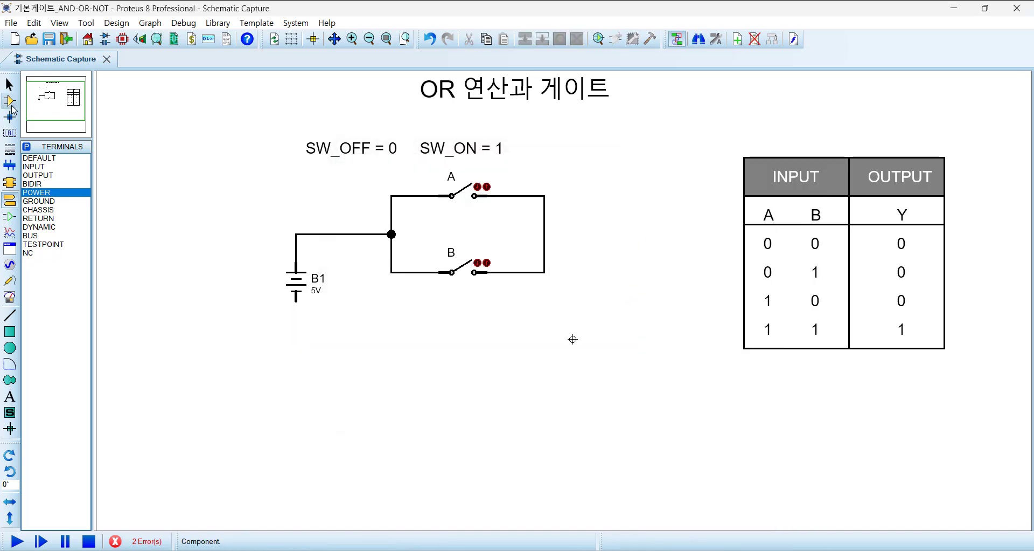
pyautogui.click(9, 101)
pyautogui.click(32, 183)
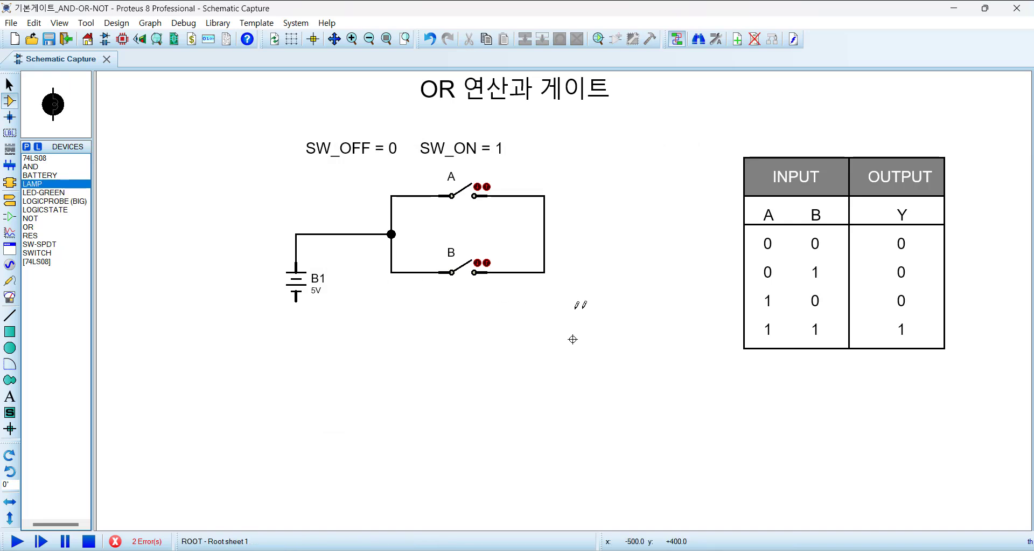
pyautogui.click(612, 266)
pyautogui.click(622, 302)
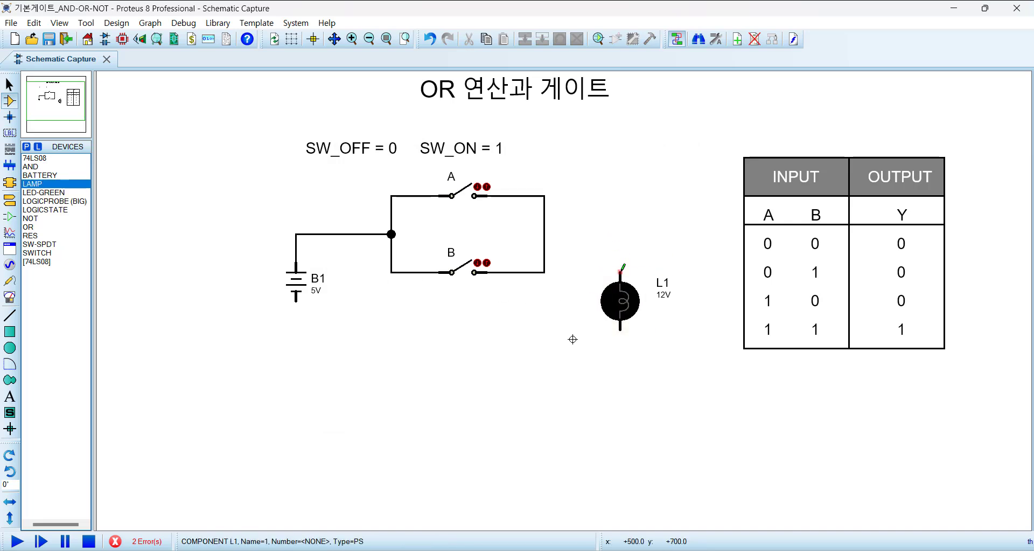
# Wire the new lamp's upper pin to the parallel switches' output and its lower pin to battery B1's negative terminal.
pyautogui.click(620, 272)
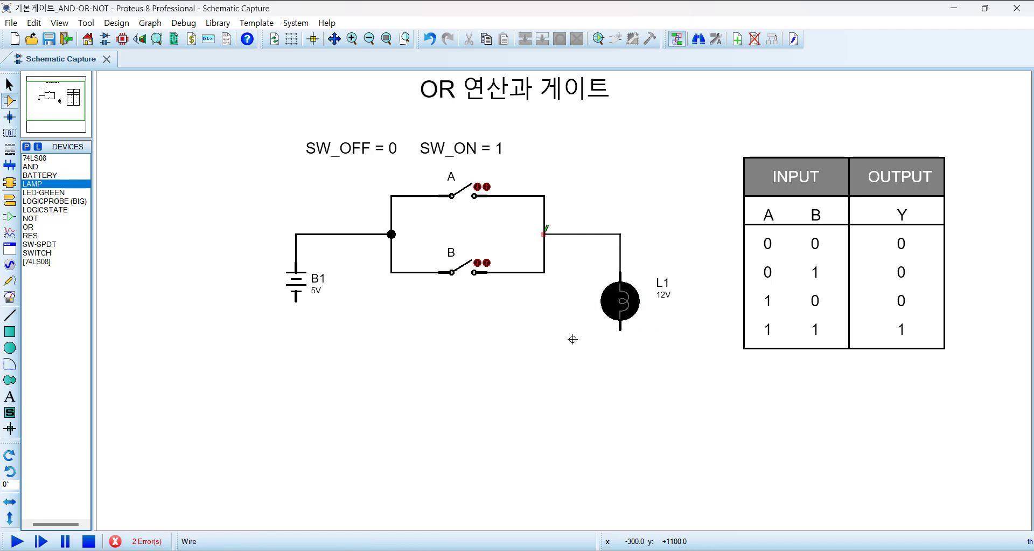
pyautogui.click(544, 234)
pyautogui.click(295, 299)
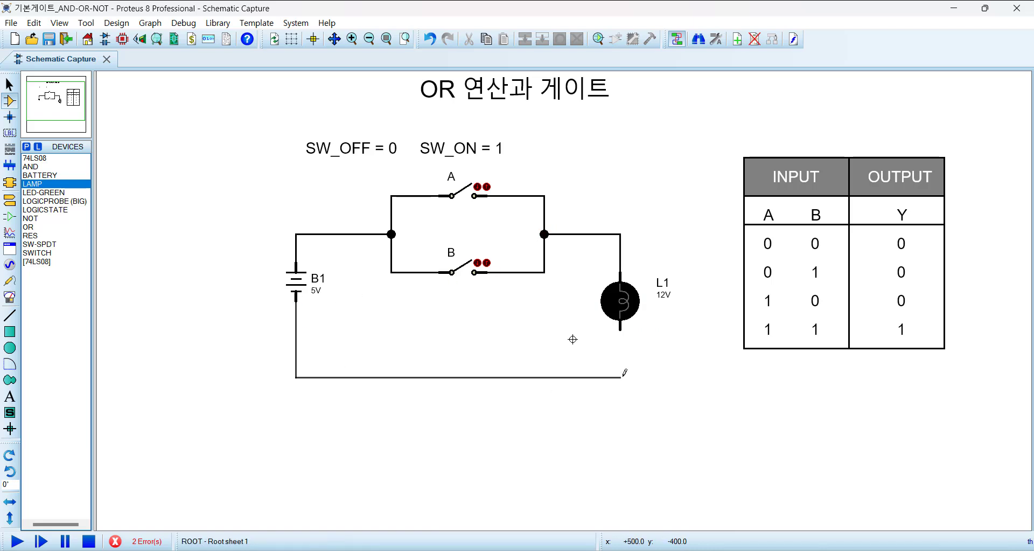
pyautogui.click(621, 330)
# Set the new lamp's nominal voltage to 5V.
pyautogui.doubleClick(624, 303)
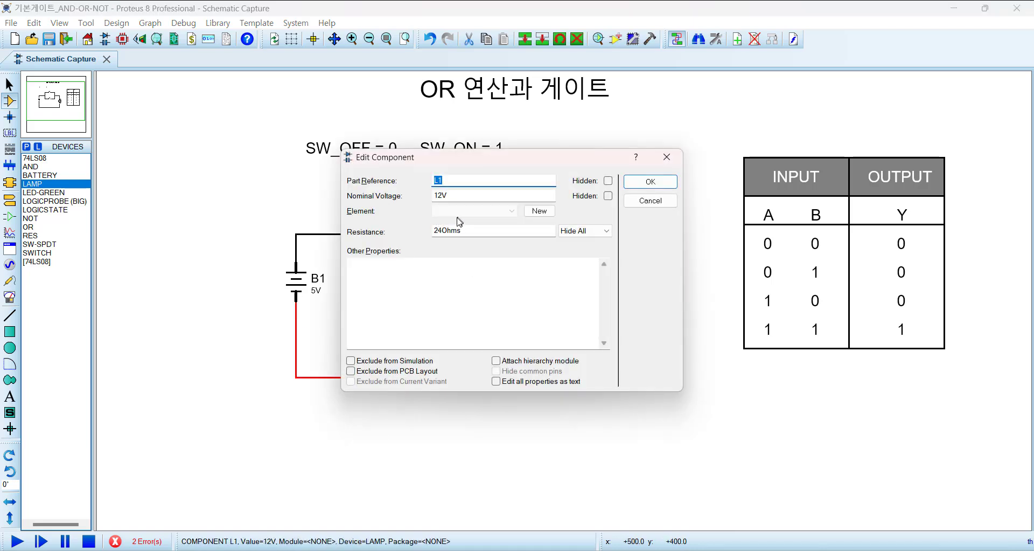
pyautogui.moveTo(444, 197); pyautogui.dragTo(364, 189)
pyautogui.write('5V')
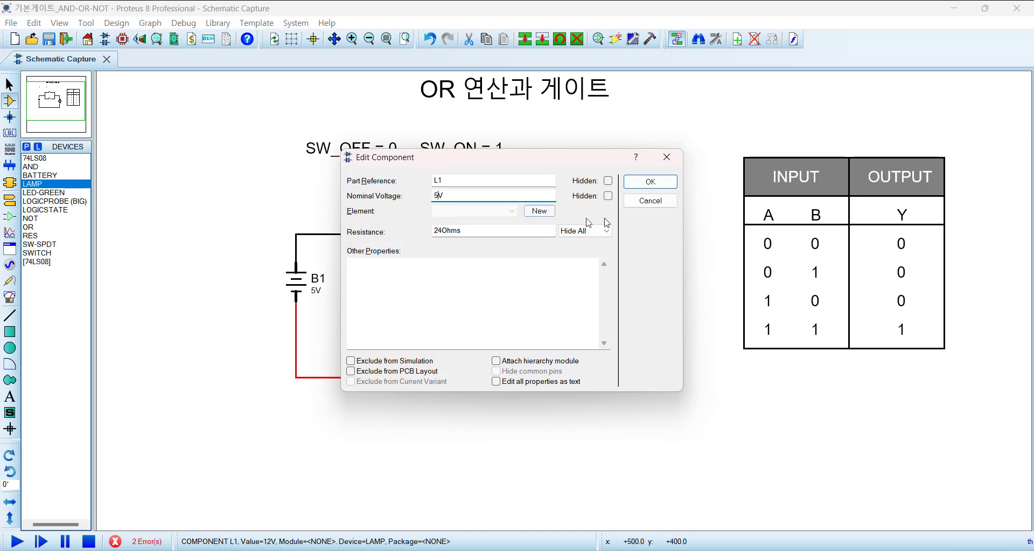
pyautogui.click(651, 181)
pyautogui.click(554, 424)
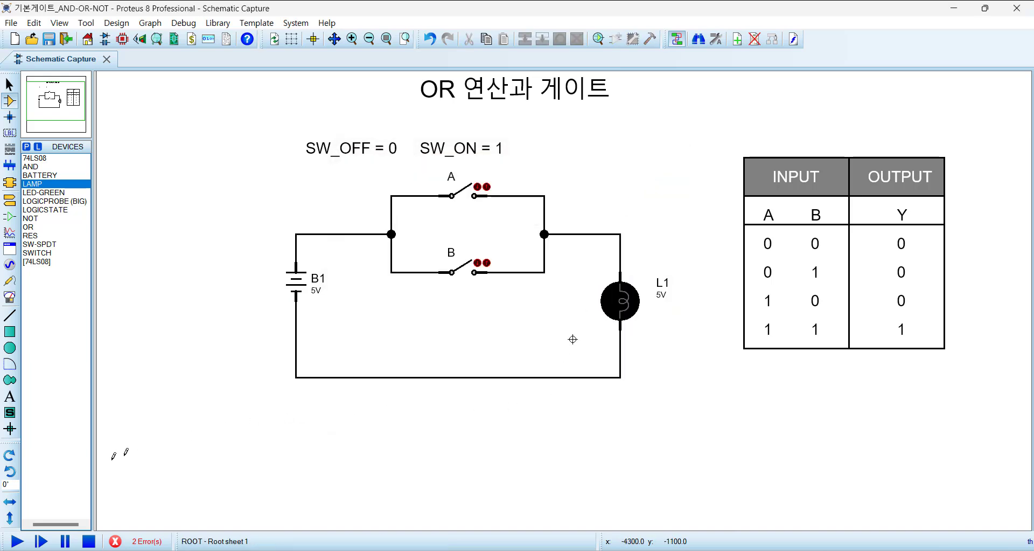
# Simulate the OR circuit with both switches open and with switch B closed, and stop the simulation.
pyautogui.click(16, 540)
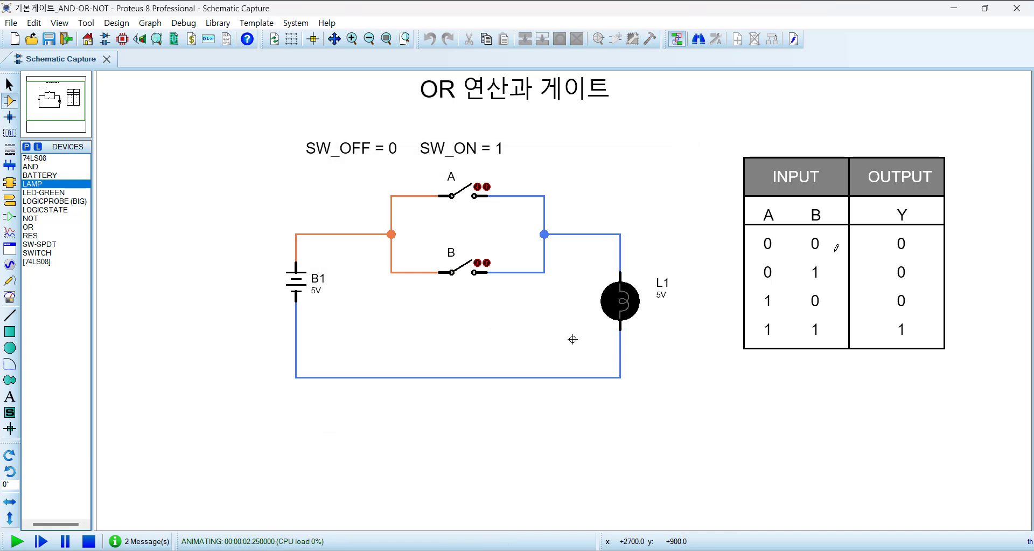
pyautogui.click(459, 271)
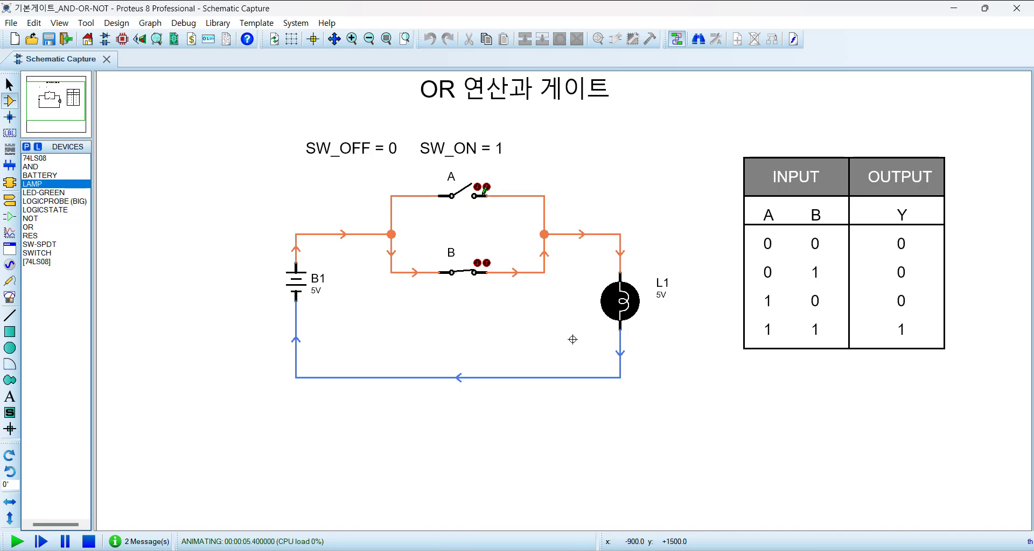
pyautogui.click(89, 540)
# Delete the Y output values from the truth table's last three rows.
pyautogui.moveTo(901, 272); pyautogui.dragTo(901, 301)
pyautogui.rightClick(901, 301)
pyautogui.rightClick(900, 300)
pyautogui.rightClick(901, 328)
pyautogui.rightClick(901, 329)
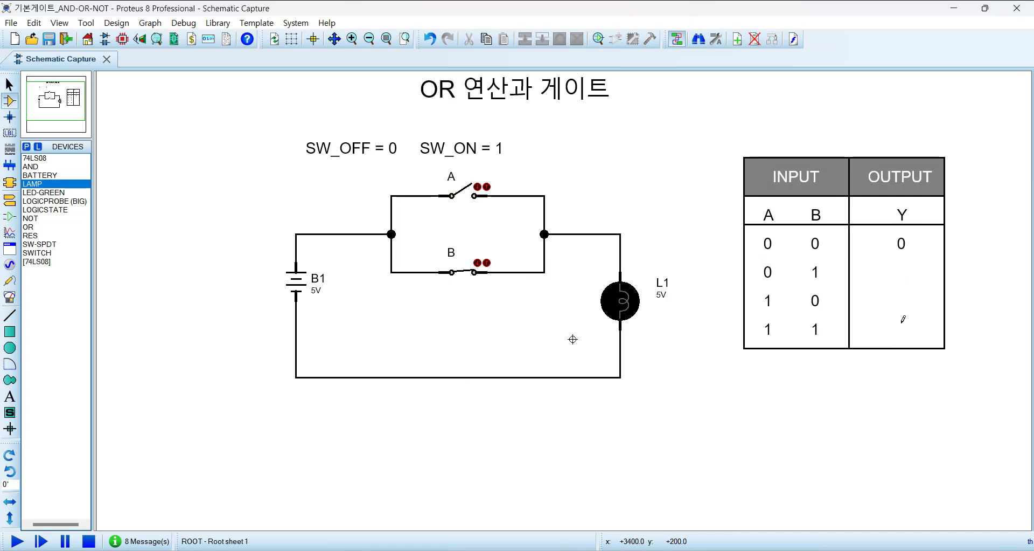
# Open switch B, rerun the simulation, close switch B to test the lamp, and stop the simulation.
pyautogui.click(474, 276)
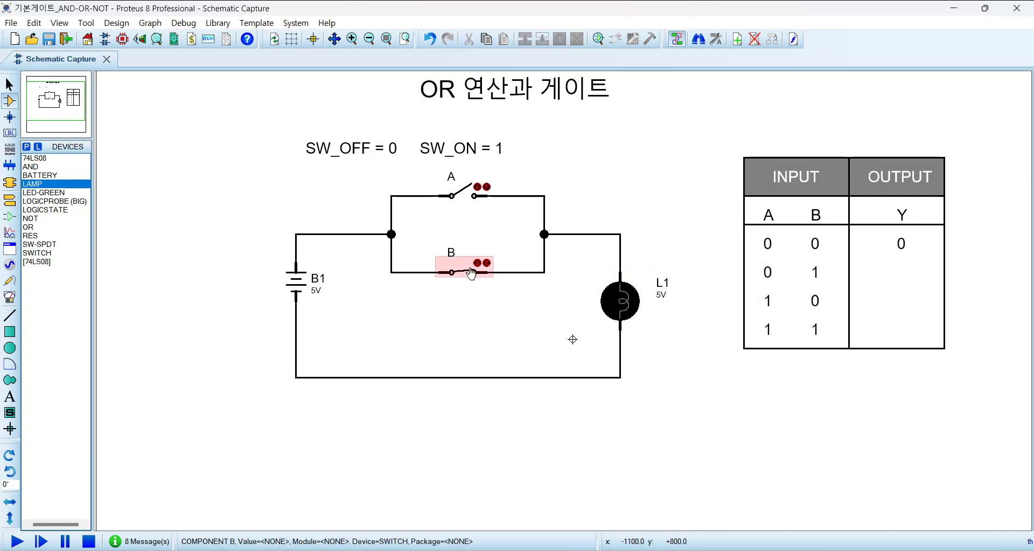
pyautogui.click(17, 540)
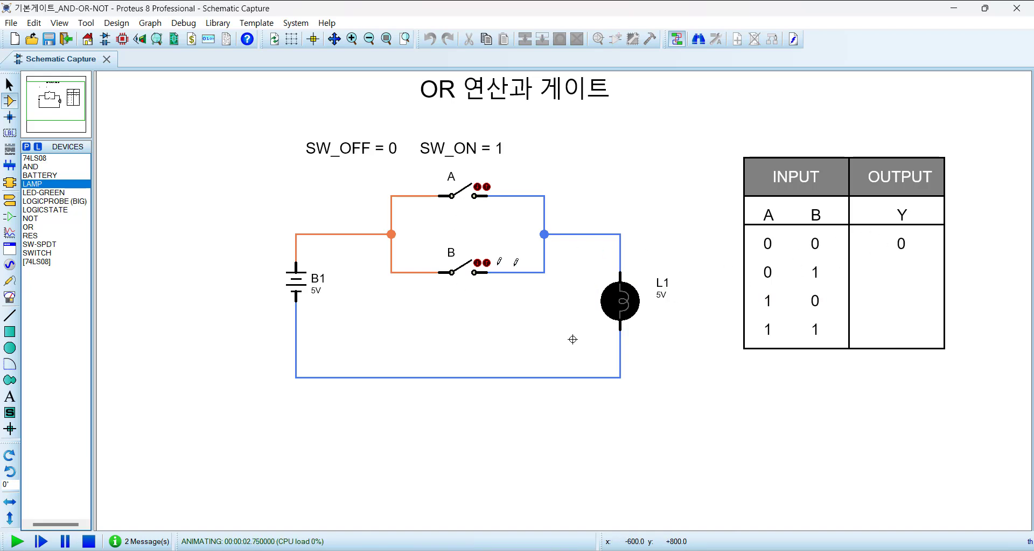
pyautogui.click(453, 275)
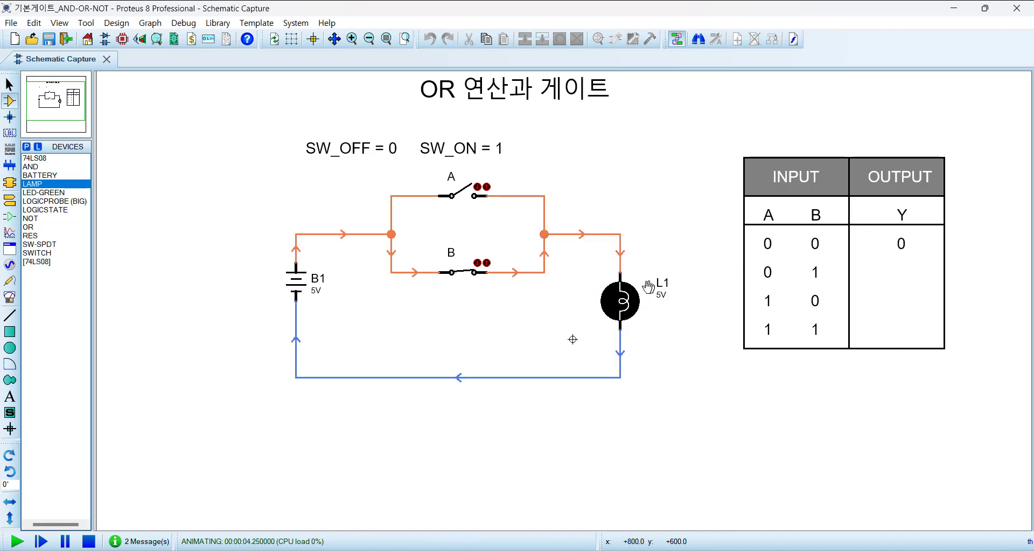
pyautogui.click(89, 540)
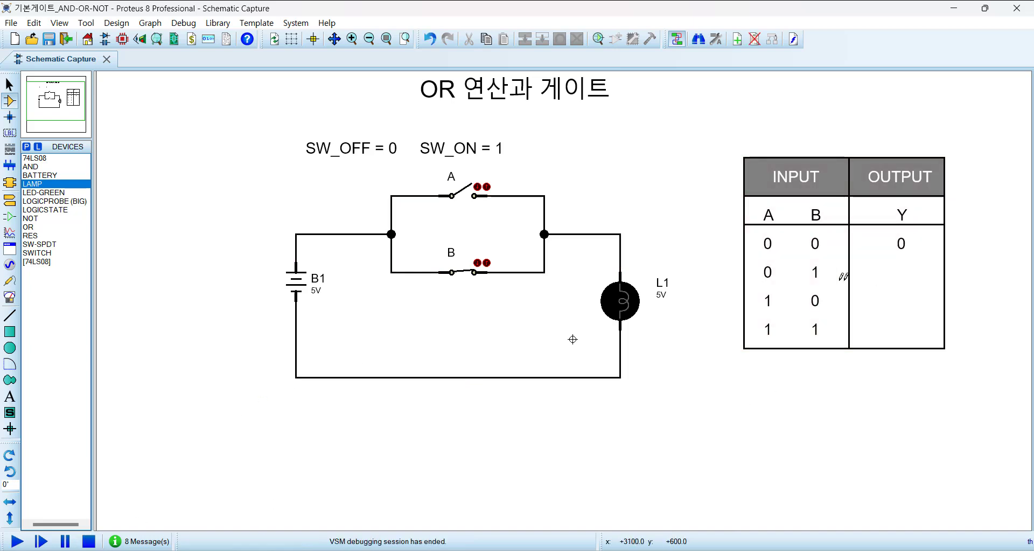
# Copy a 1 from the truth table into the Y output cell of the A=0, B=1 row.
pyautogui.click(815, 272)
pyautogui.click(525, 38)
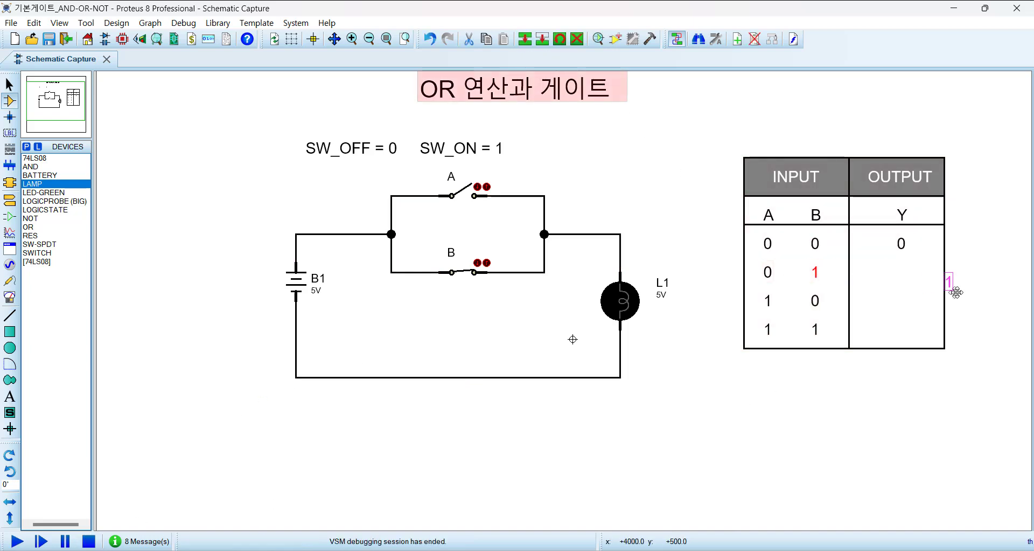
pyautogui.click(909, 284)
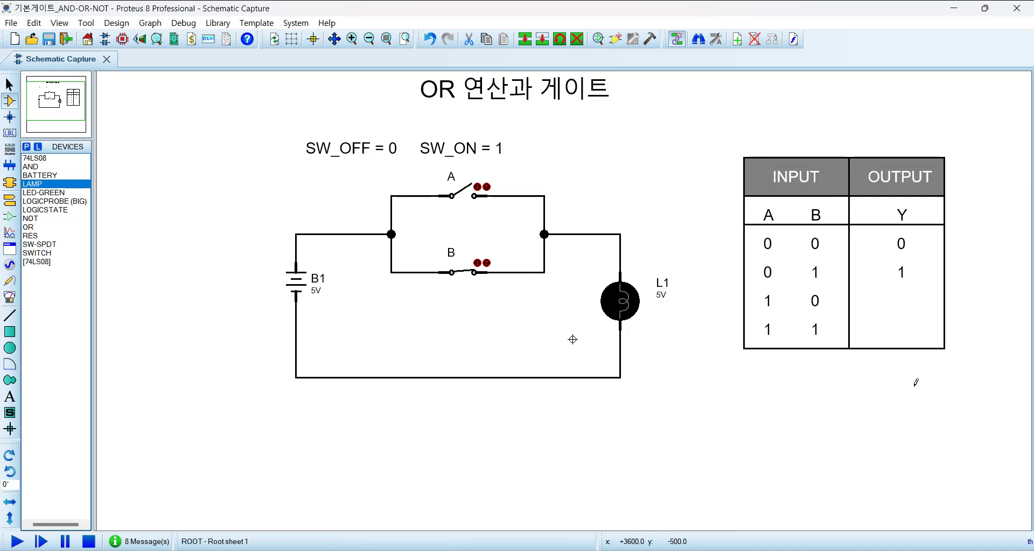
# Open switch B, close switch A, and run and stop the simulation to test this input combination.
pyautogui.click(473, 279)
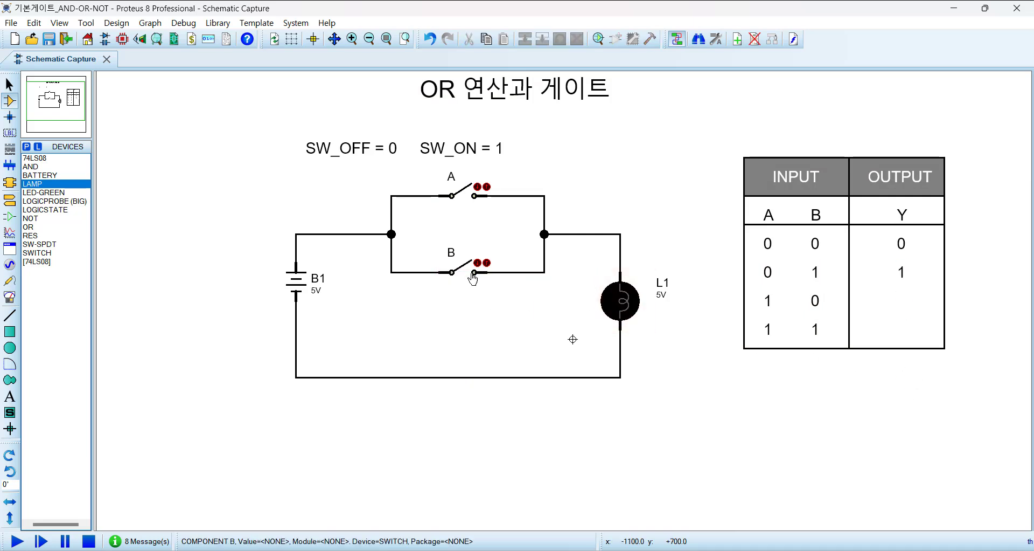
pyautogui.click(463, 195)
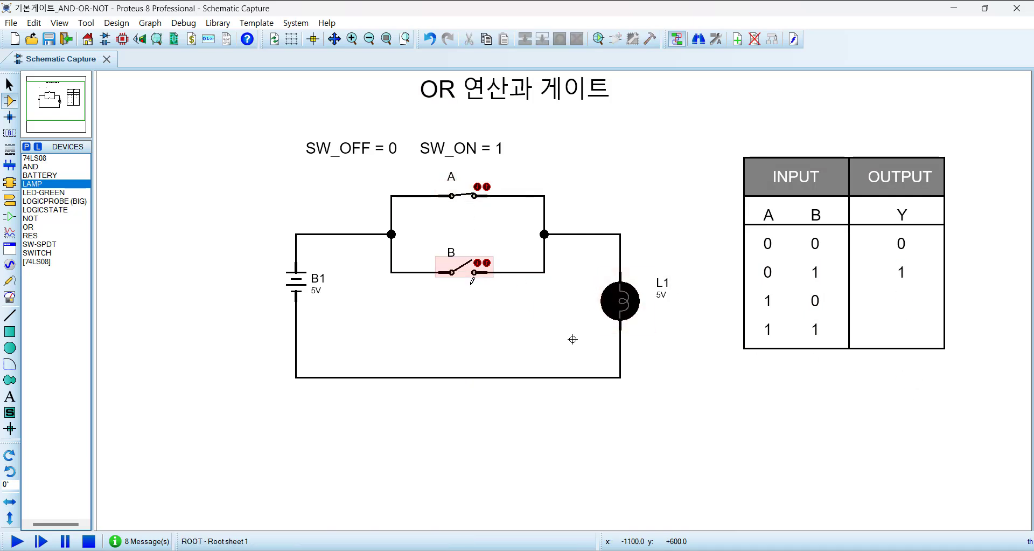
pyautogui.click(21, 538)
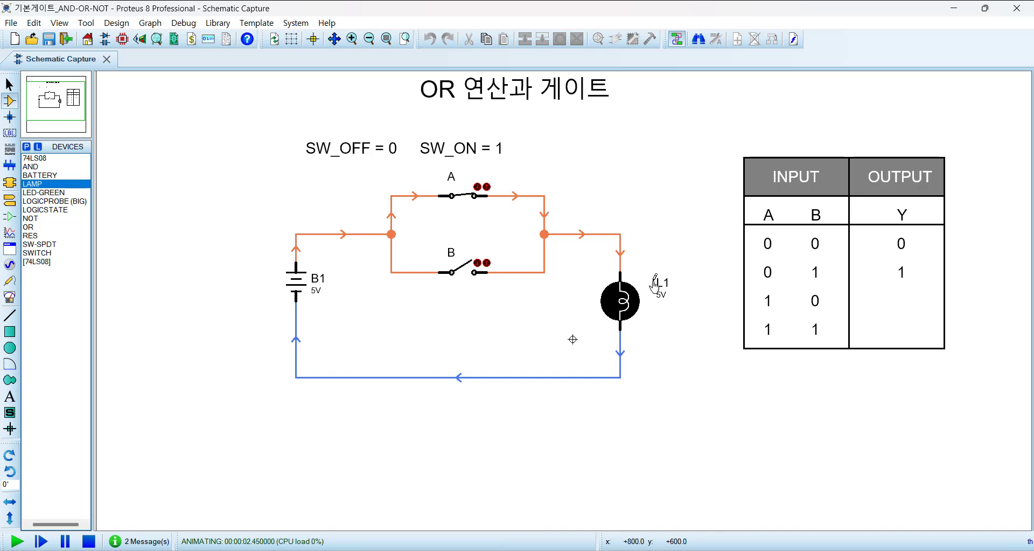
pyautogui.click(467, 197)
pyautogui.click(468, 198)
pyautogui.click(89, 541)
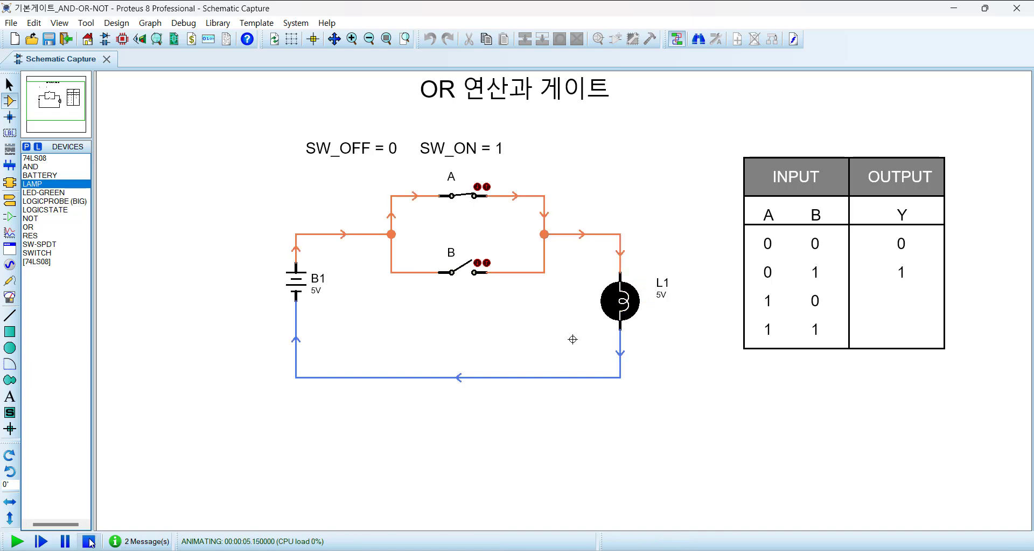
# Copy the Y value 1 into the output cell of the A=1, B=0 row.
pyautogui.click(901, 275)
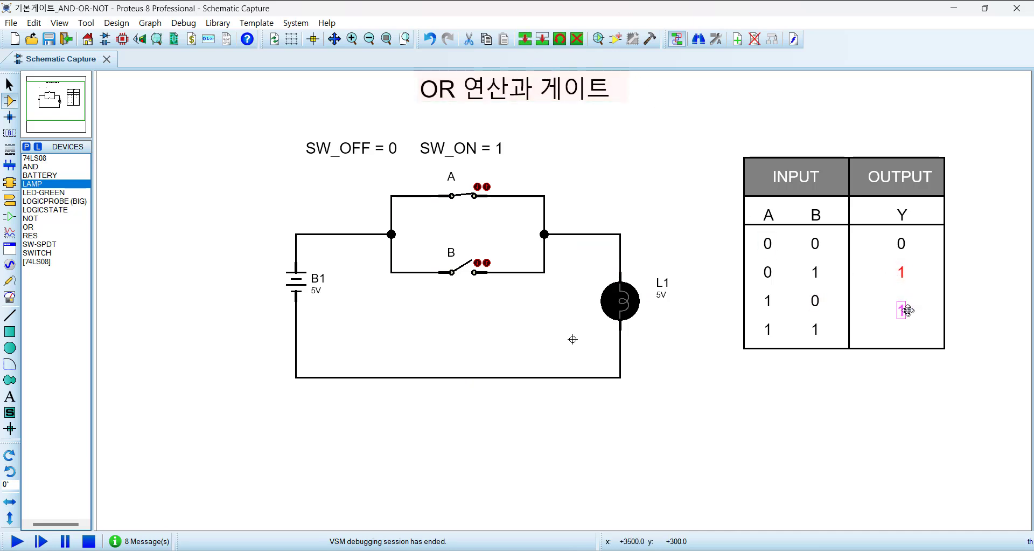
pyautogui.click(909, 301)
pyautogui.click(586, 359)
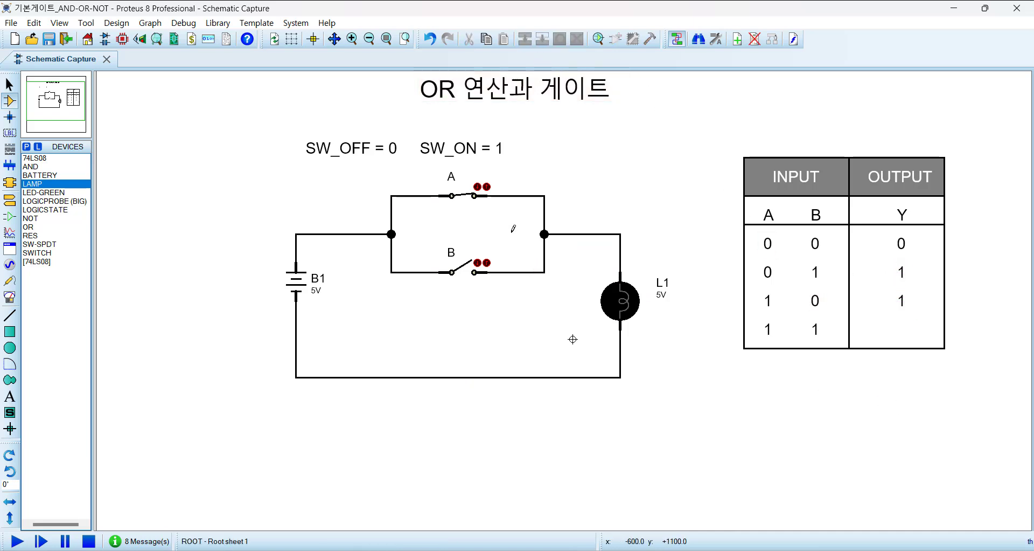
# Close switch B as well, and run and stop the simulation with both switches closed.
pyautogui.click(465, 273)
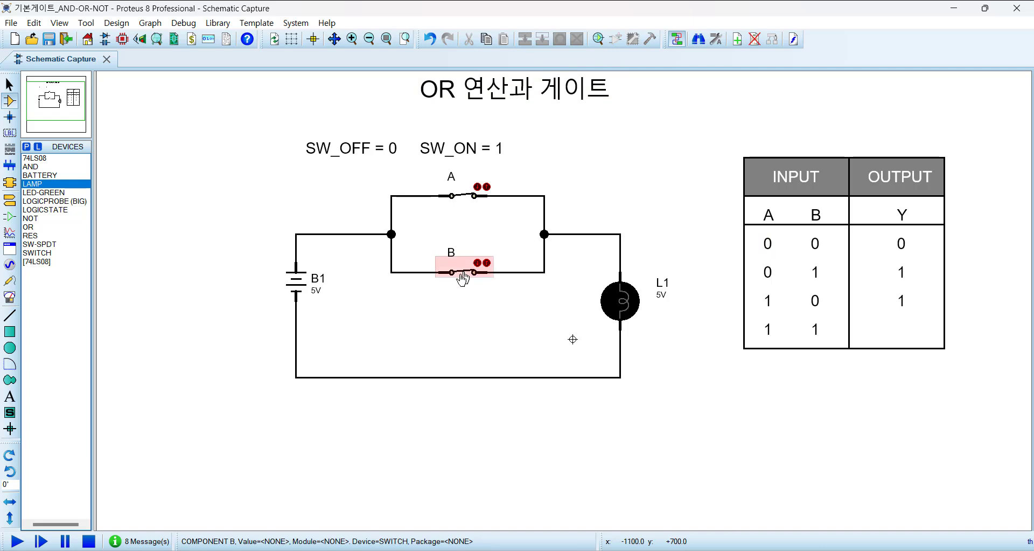
pyautogui.click(17, 541)
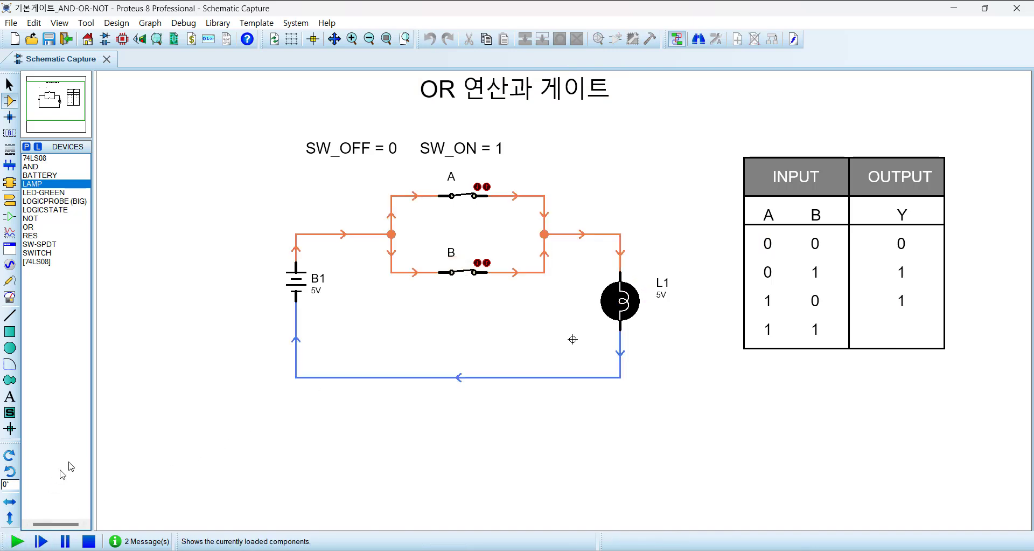
pyautogui.click(89, 541)
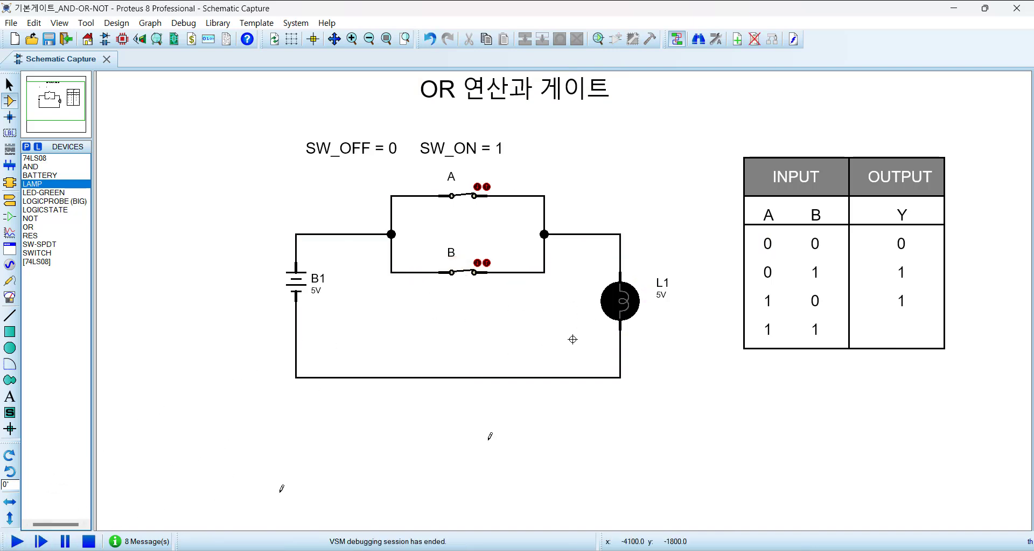
# Copy the Y value 1 into the output cell of the A=1, B=1 row.
pyautogui.click(901, 300)
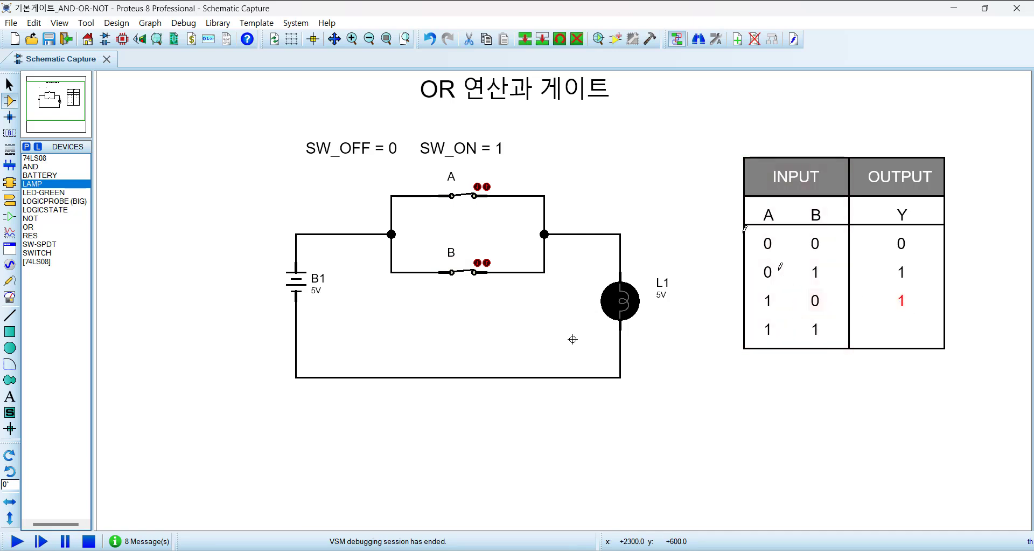
pyautogui.click(525, 39)
pyautogui.click(901, 329)
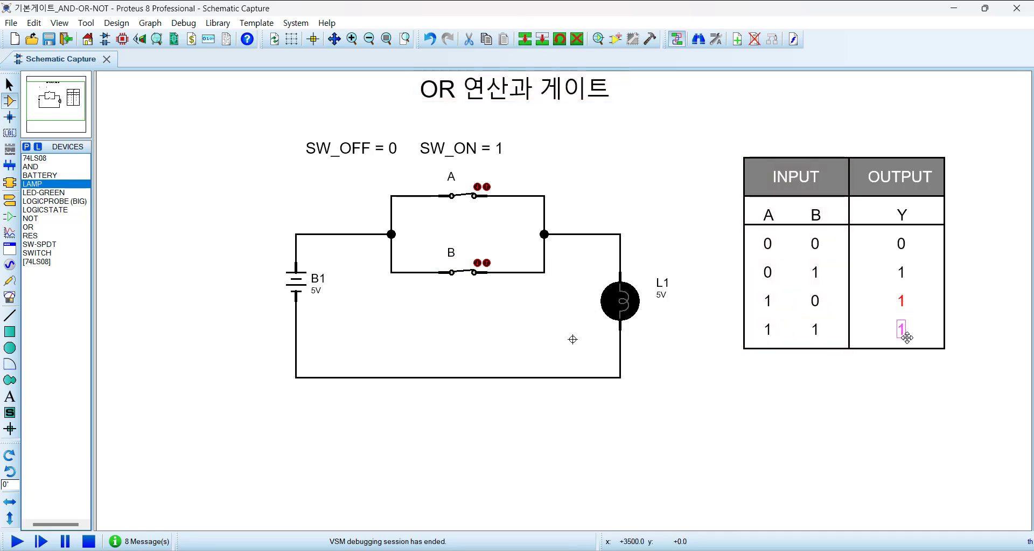
pyautogui.click(919, 423)
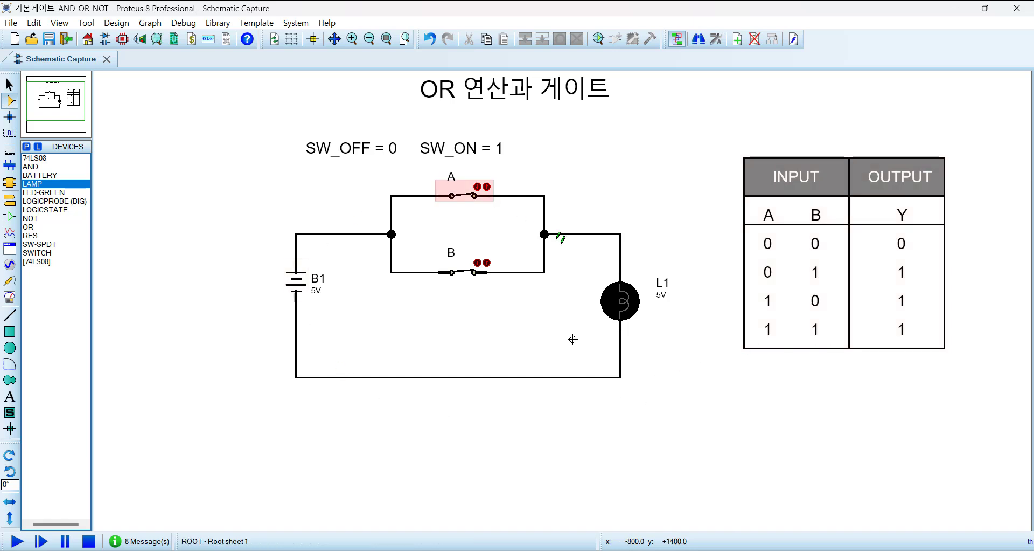
# Place an OR gate below the parallel switch circuit.
pyautogui.click(28, 227)
pyautogui.scroll(-1, 458, 409)
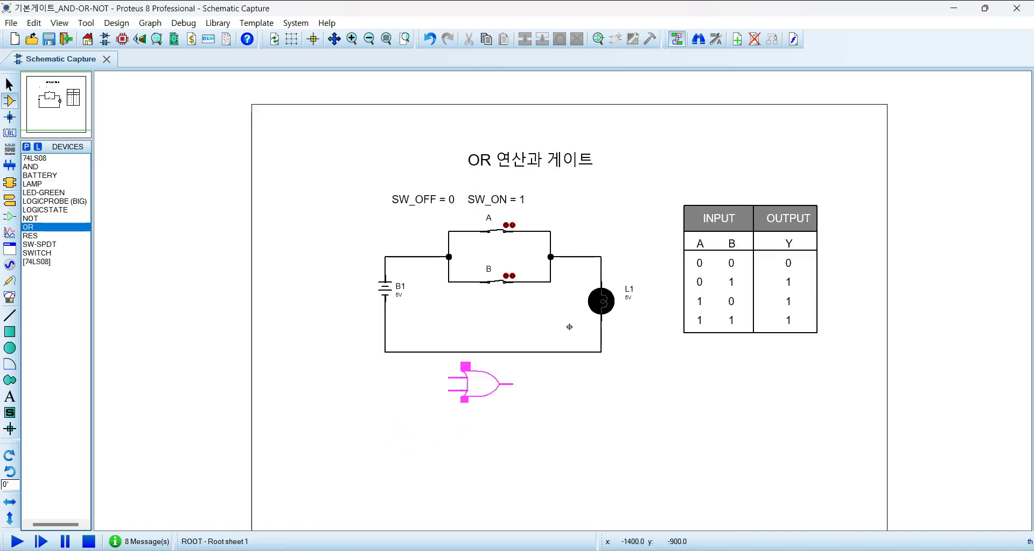
pyautogui.scroll(1, 518, 350)
pyautogui.click(543, 319)
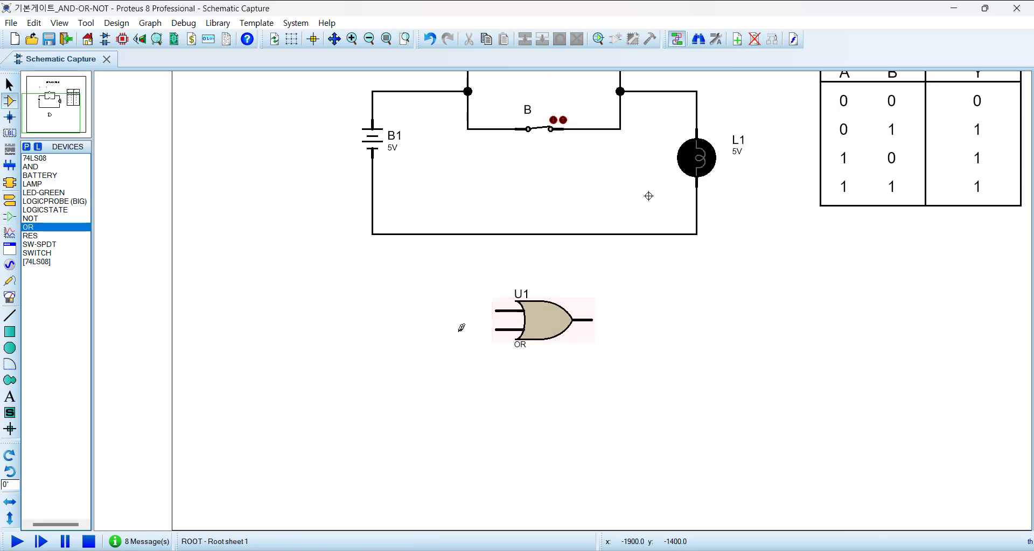
# Place two LOGICSTATE inputs before the OR gate and a LOGICPROBE (BIG) after its output.
pyautogui.click(53, 210)
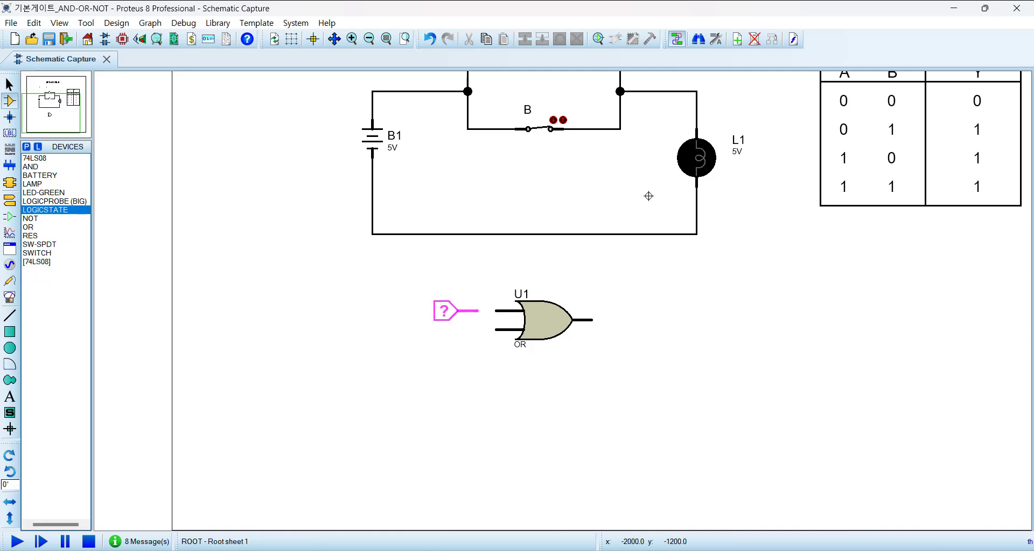
pyautogui.click(455, 310)
pyautogui.click(455, 330)
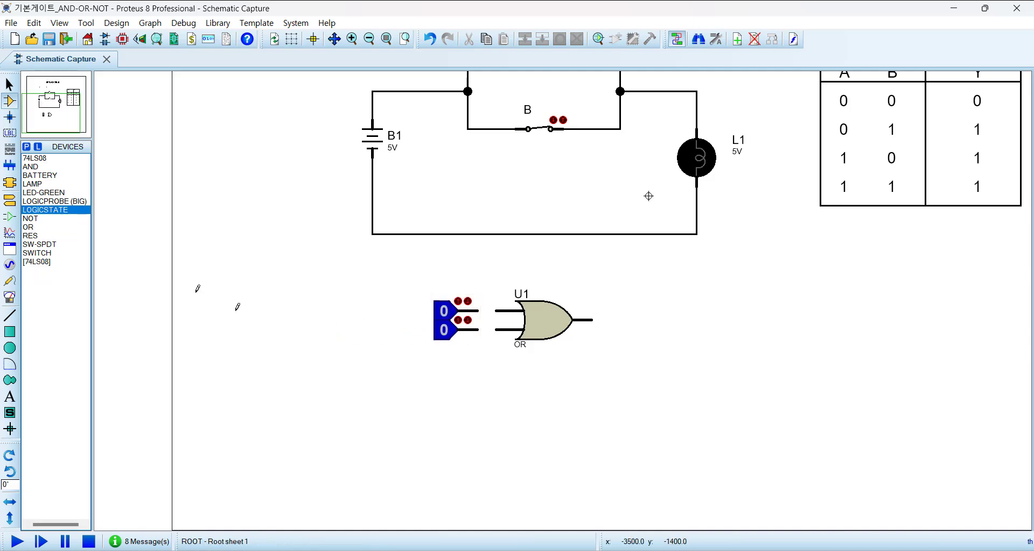
pyautogui.click(68, 201)
pyautogui.click(641, 322)
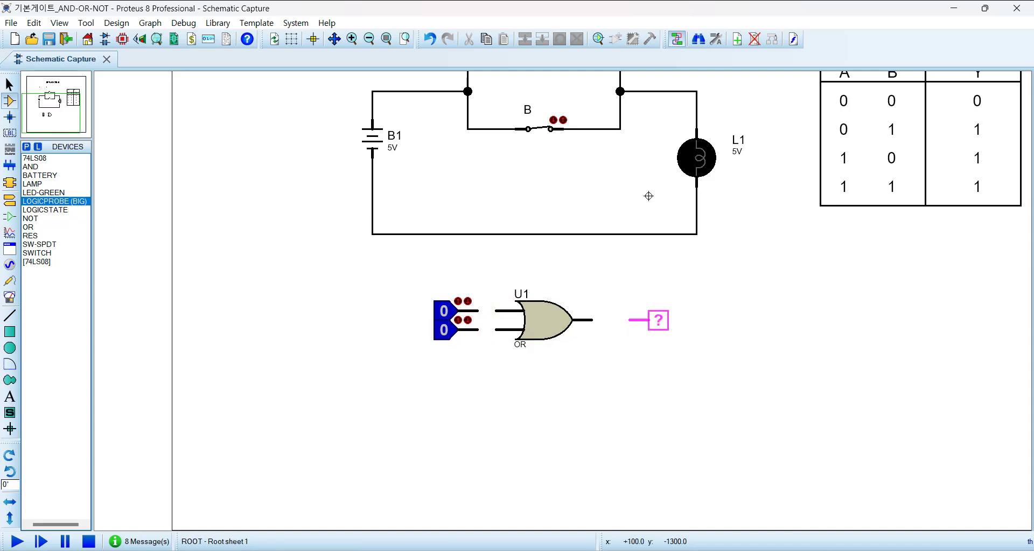
pyautogui.click(648, 320)
# Wire both logic states to the OR gate's inputs and the gate's output to the logic probe.
pyautogui.scroll(1, 592, 414)
pyautogui.scroll(1, 564, 307)
pyautogui.click(306, 205)
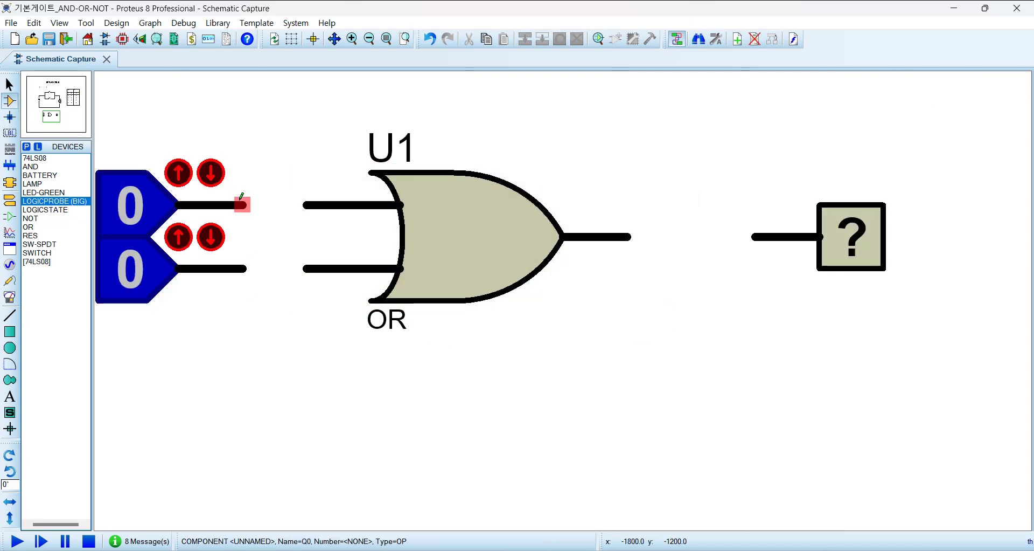
pyautogui.click(244, 205)
pyautogui.click(242, 268)
pyautogui.click(306, 268)
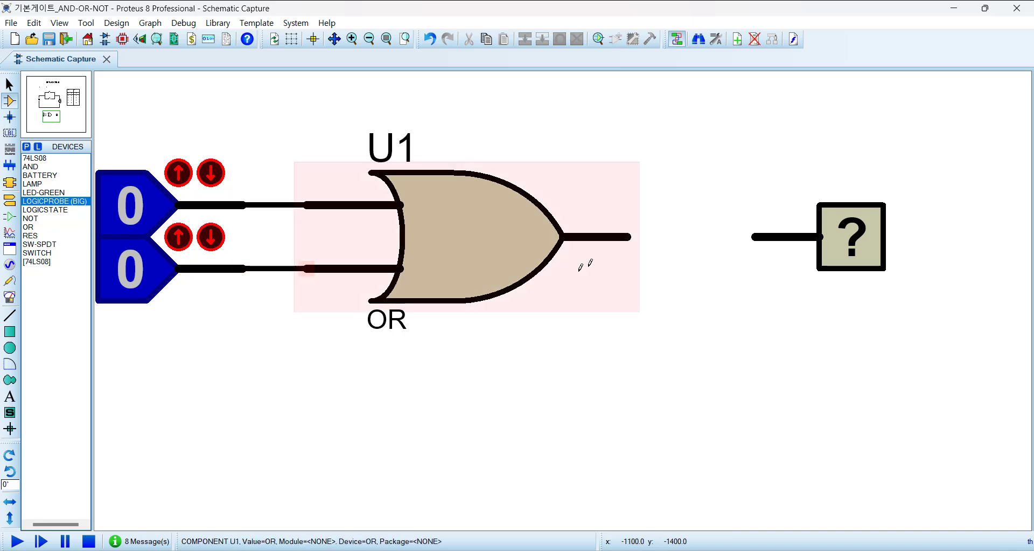
pyautogui.click(627, 237)
pyautogui.click(754, 237)
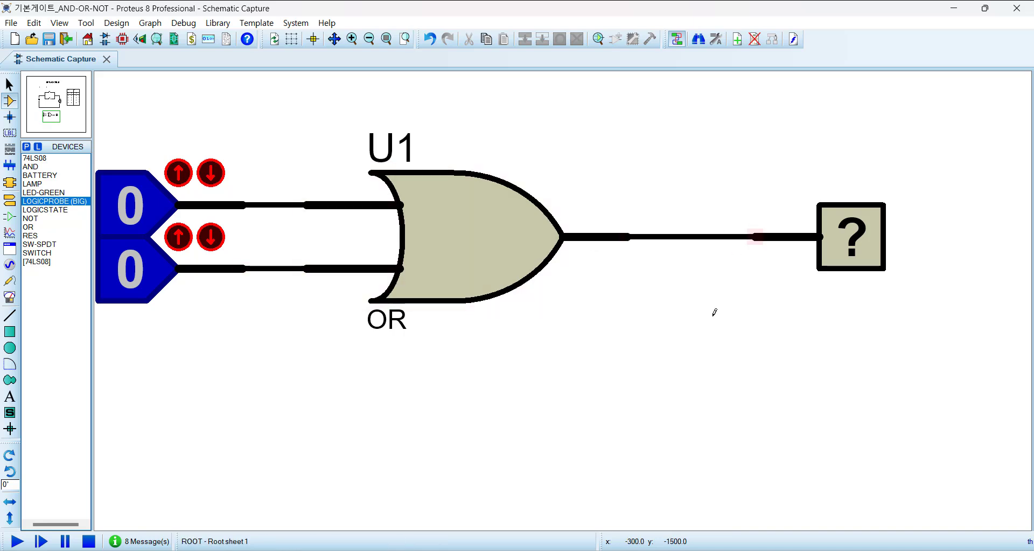
# Simulate the OR gate with the input combinations 00, 01, 10 and 11, and stop the simulation.
pyautogui.scroll(-1, 598, 305)
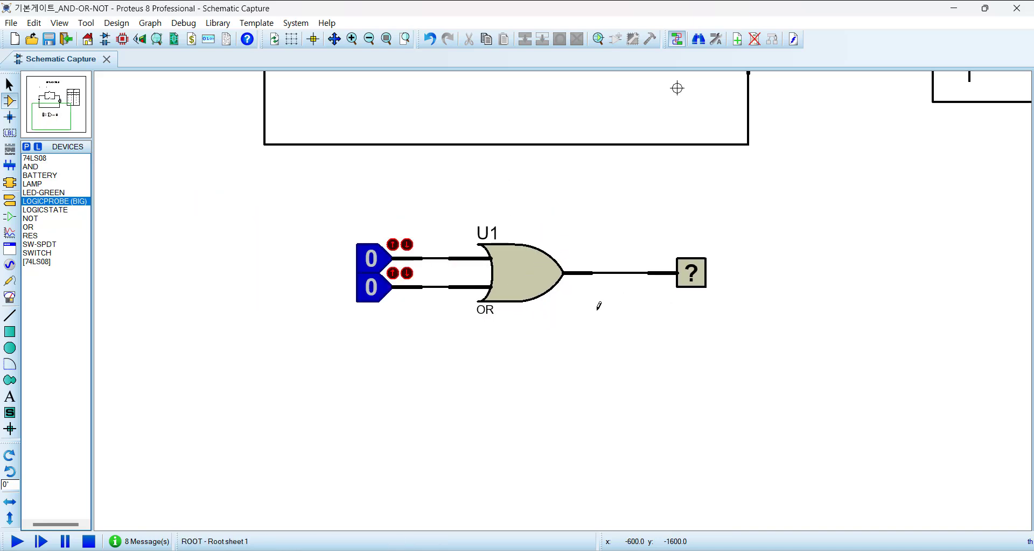
pyautogui.click(17, 541)
pyautogui.scroll(-1, 544, 488)
pyautogui.scroll(-1, 545, 488)
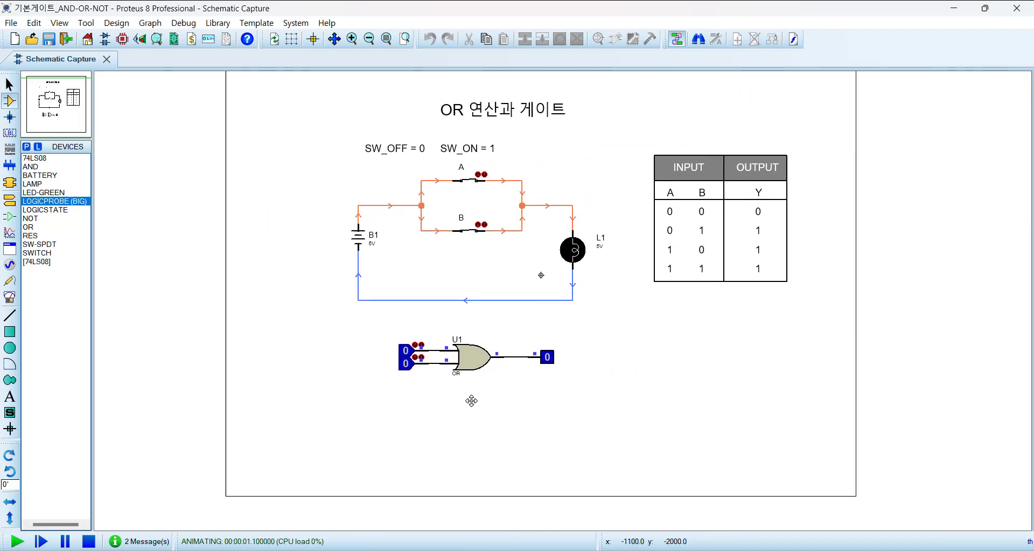
pyautogui.click(396, 357)
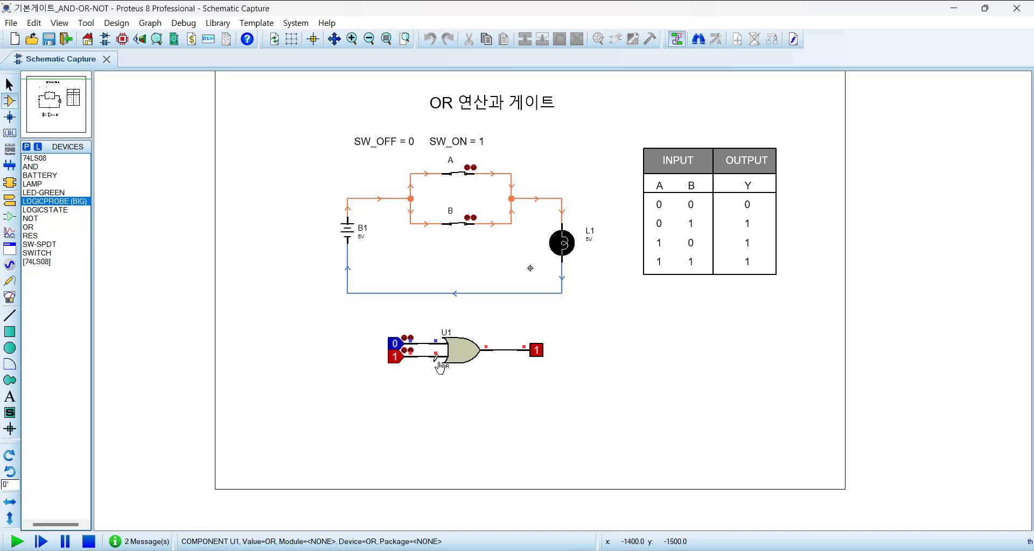
pyautogui.click(396, 357)
pyautogui.click(396, 343)
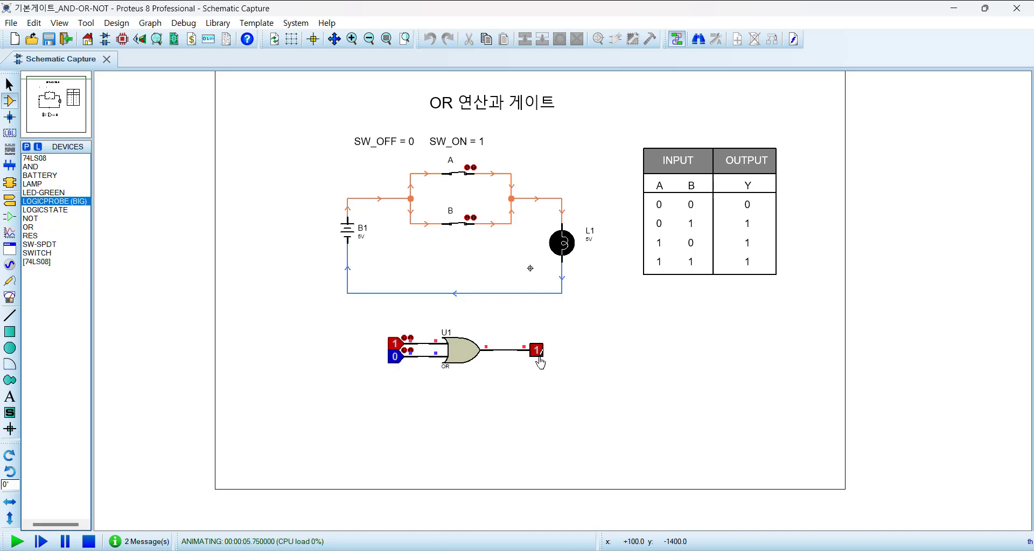
pyautogui.click(395, 357)
pyautogui.click(89, 541)
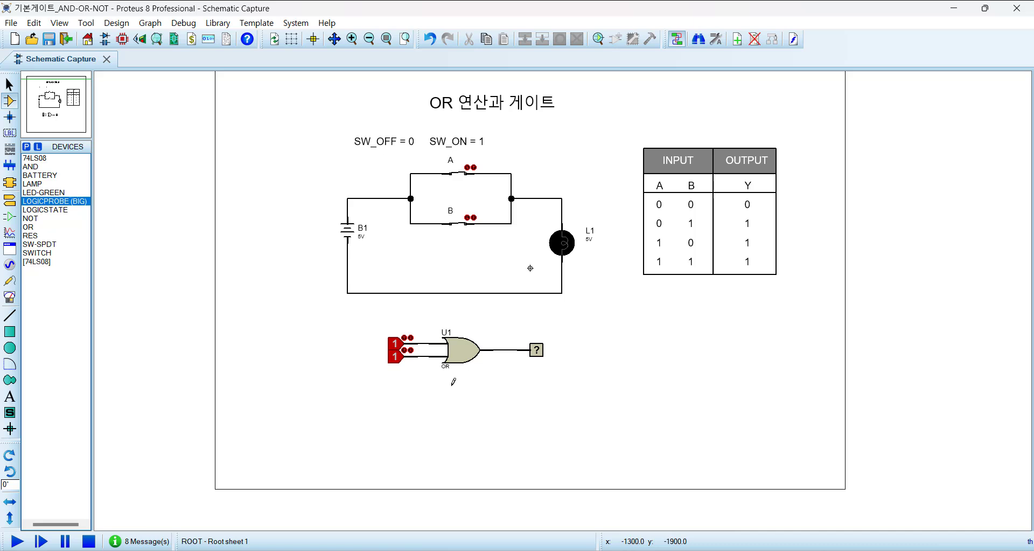
# Add the 74LS32 from the device library and place one of its gates below the simulated OR gate circuit.
pyautogui.click(27, 147)
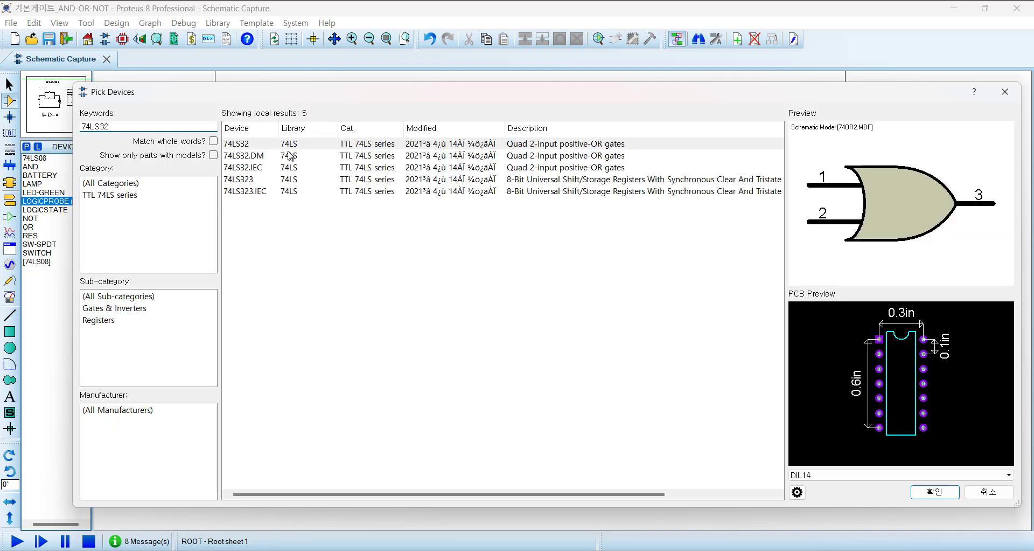
pyautogui.click(241, 144)
pyautogui.click(935, 492)
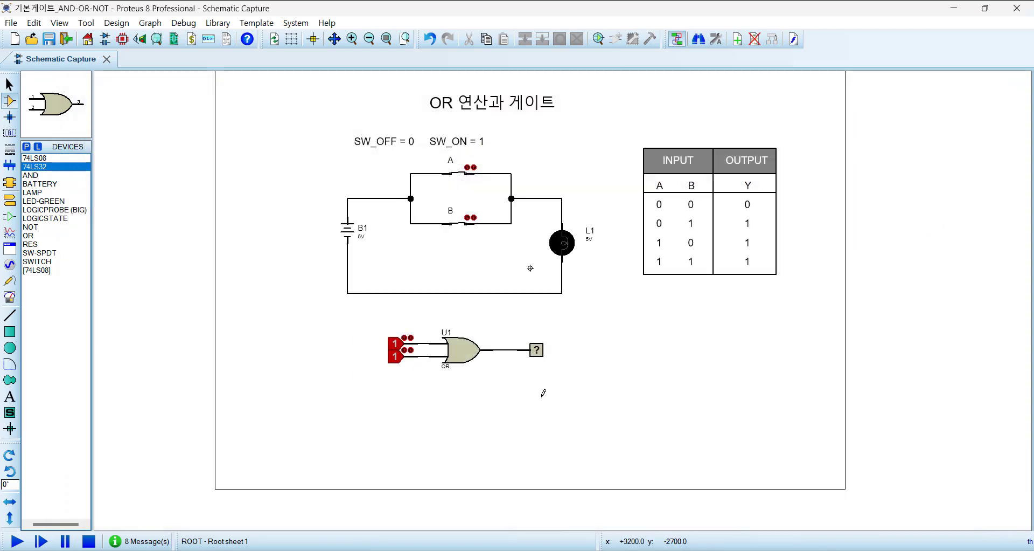
pyautogui.click(443, 411)
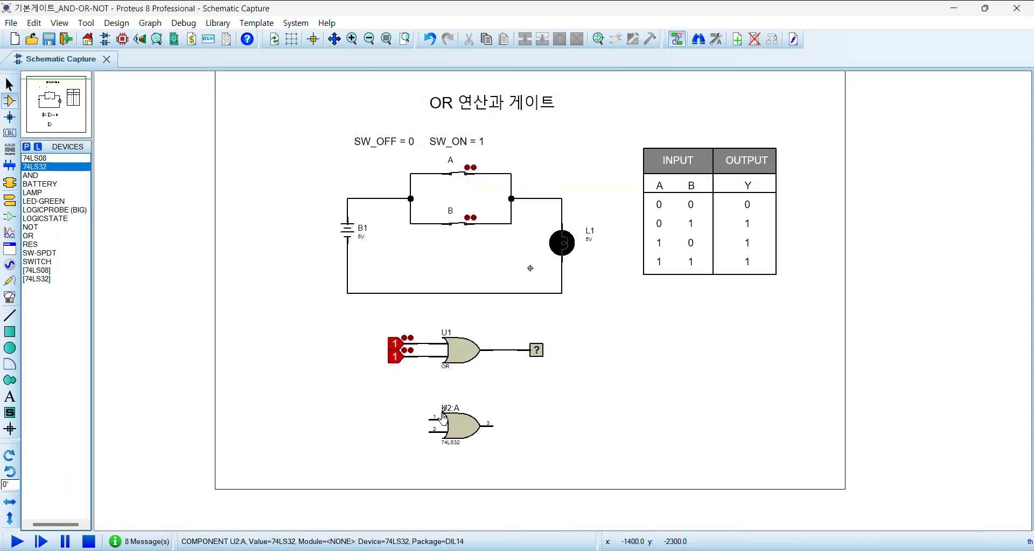
# Place two horizontally mirrored SW-SPDT switches, one above the other, before the 74LS32 gate's inputs.
pyautogui.click(40, 253)
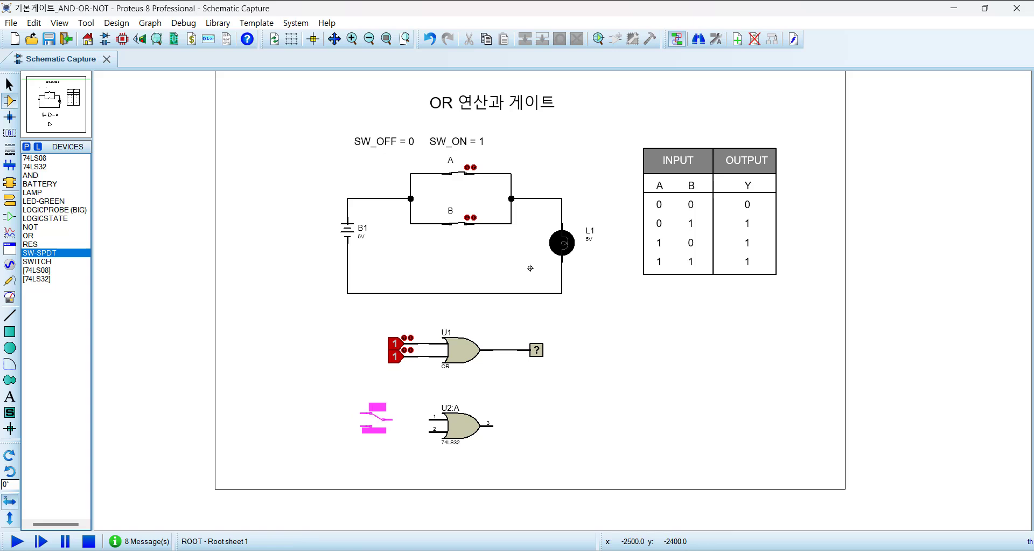
pyautogui.click(345, 408)
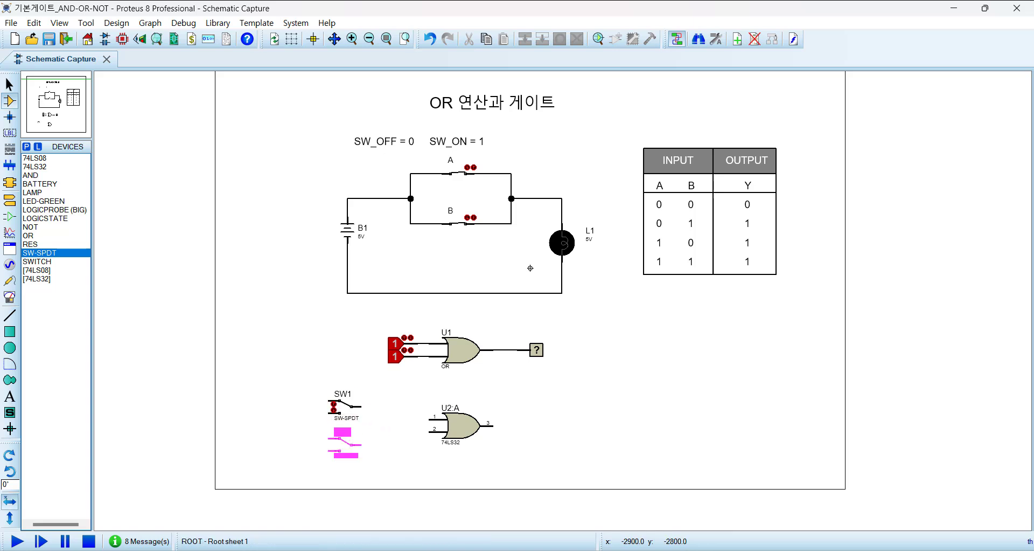
pyautogui.click(344, 444)
# Wire the common contact of SW1 to input 1 of the 74LS32 gate and that of SW2 to input 2.
pyautogui.scroll(2, 379, 423)
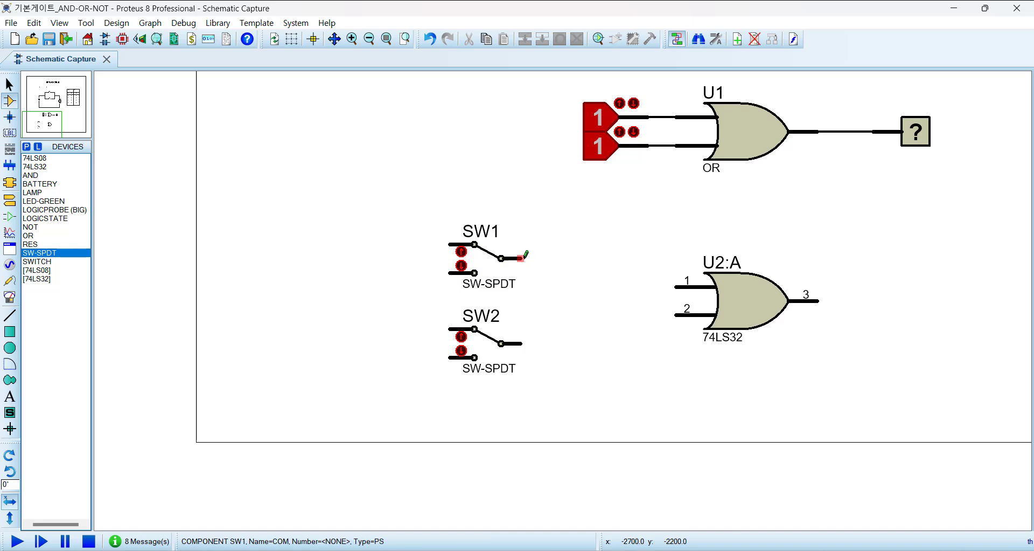
pyautogui.click(521, 258)
pyautogui.click(676, 286)
pyautogui.click(677, 314)
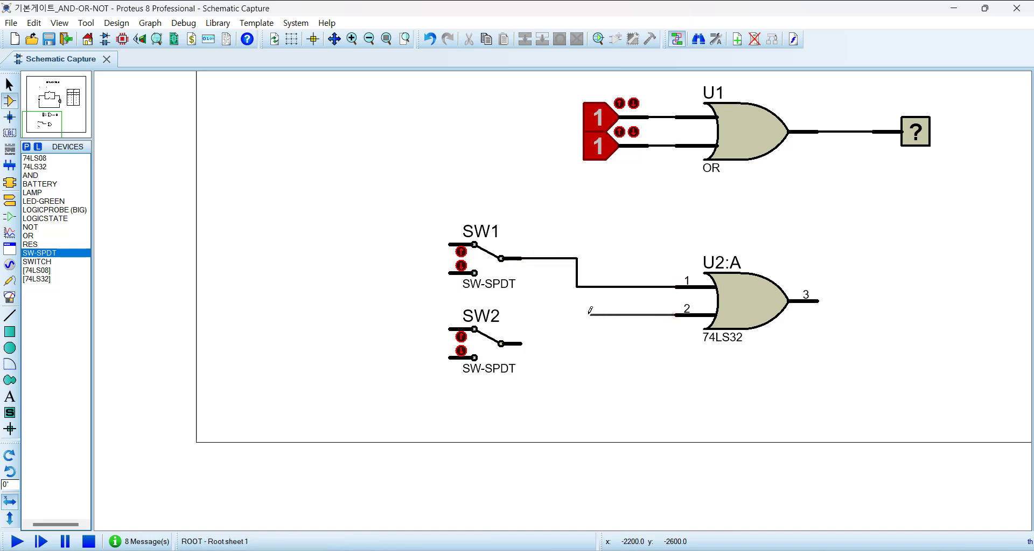
pyautogui.click(520, 343)
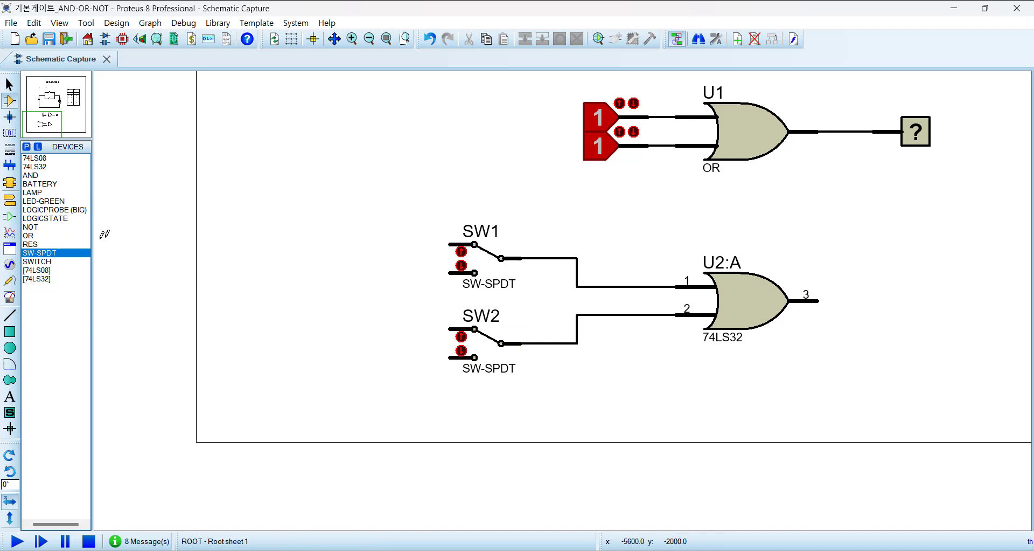
# Place a GROUND terminal, wire it to the upper contacts of SW1 and SW2, and shift the ground wiring farther from the switches.
pyautogui.click(10, 200)
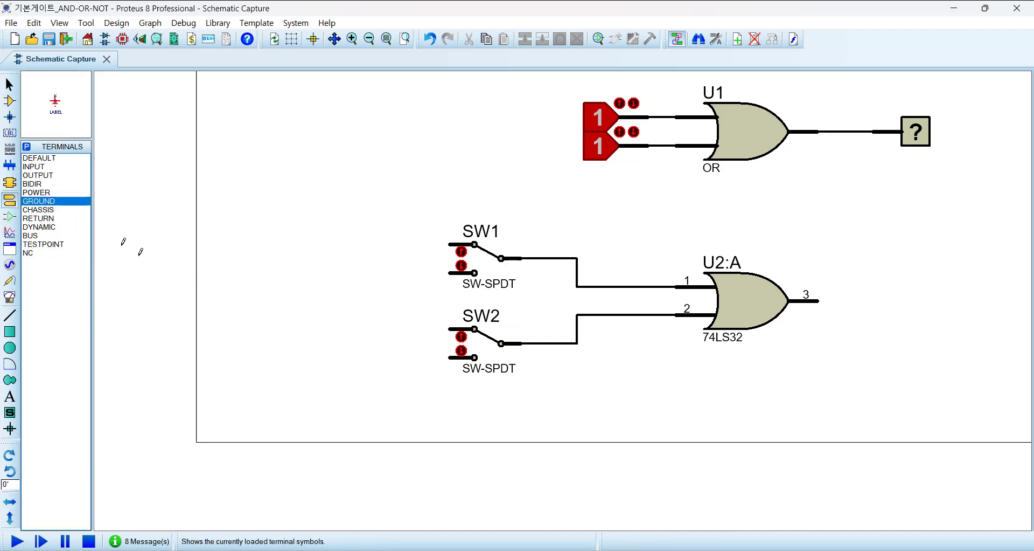
pyautogui.click(393, 399)
pyautogui.click(394, 399)
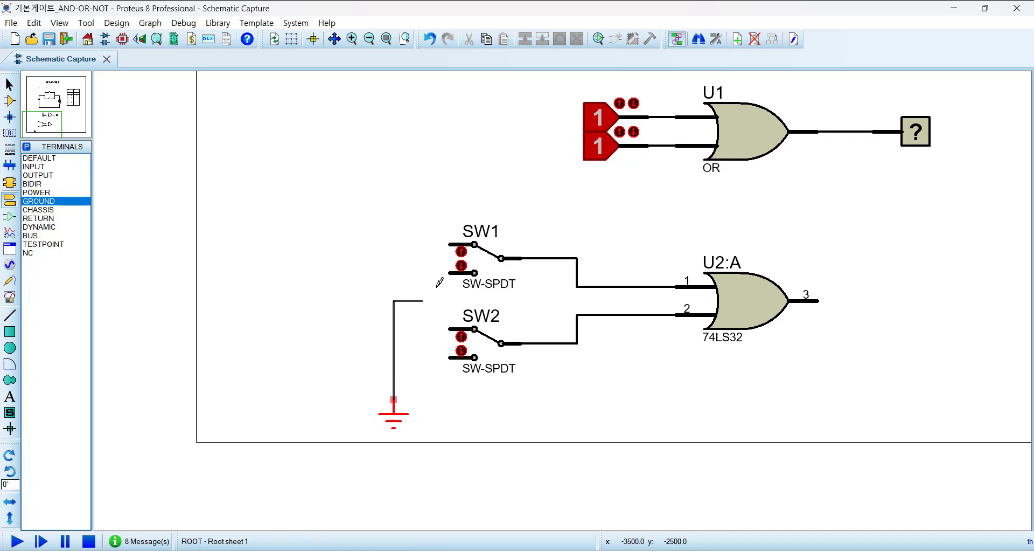
pyautogui.click(448, 244)
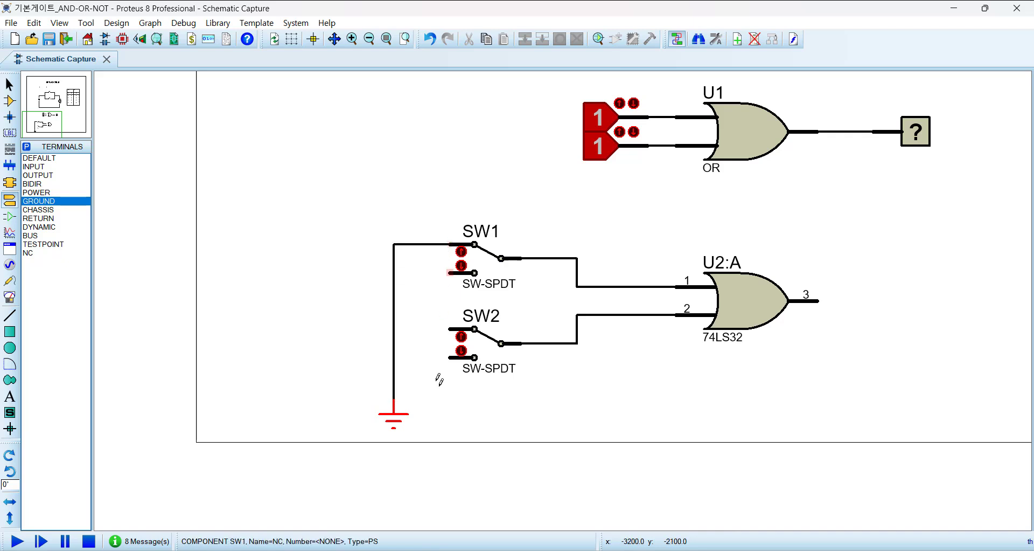
pyautogui.click(447, 327)
pyautogui.click(394, 328)
pyautogui.moveTo(352, 244); pyautogui.dragTo(437, 455)
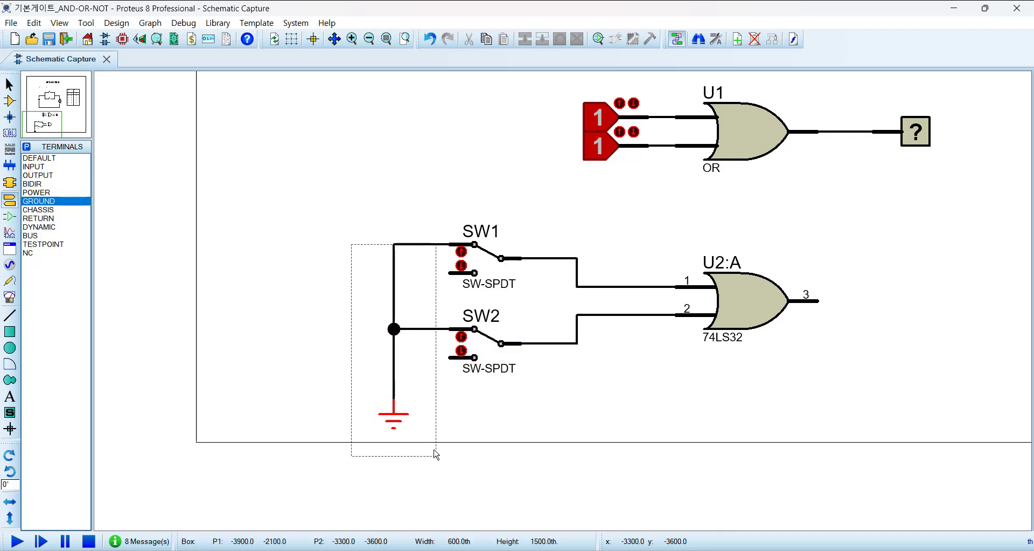
pyautogui.moveTo(393, 399); pyautogui.dragTo(337, 398)
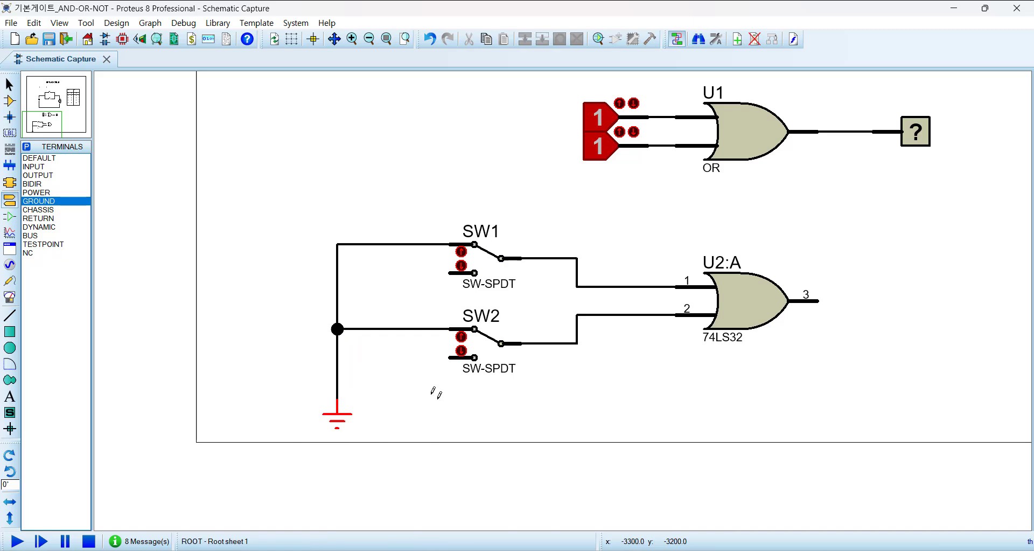
# Place a POWER terminal above the two SPDT switches and wire it to the lower contacts of SW1 and SW2.
pyautogui.click(43, 194)
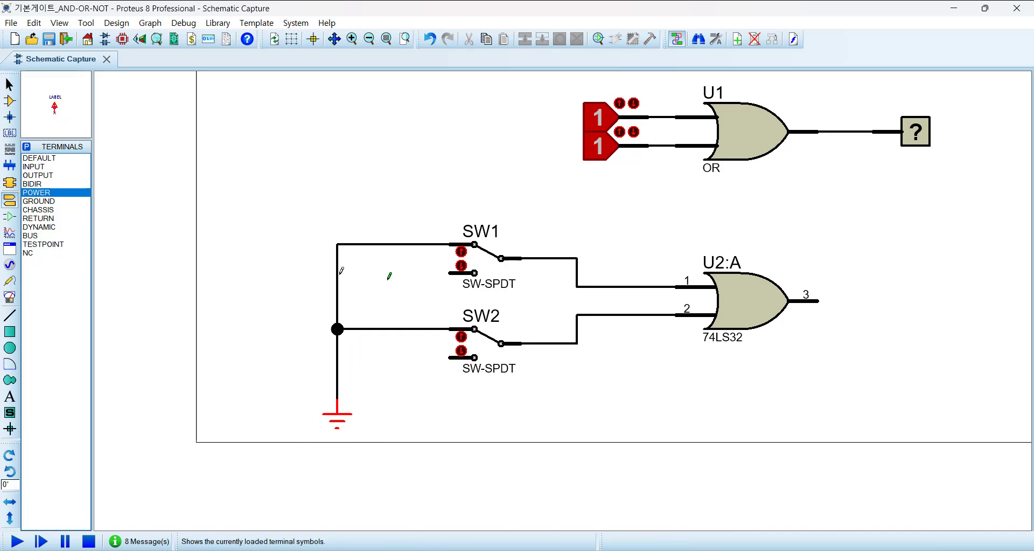
pyautogui.click(394, 185)
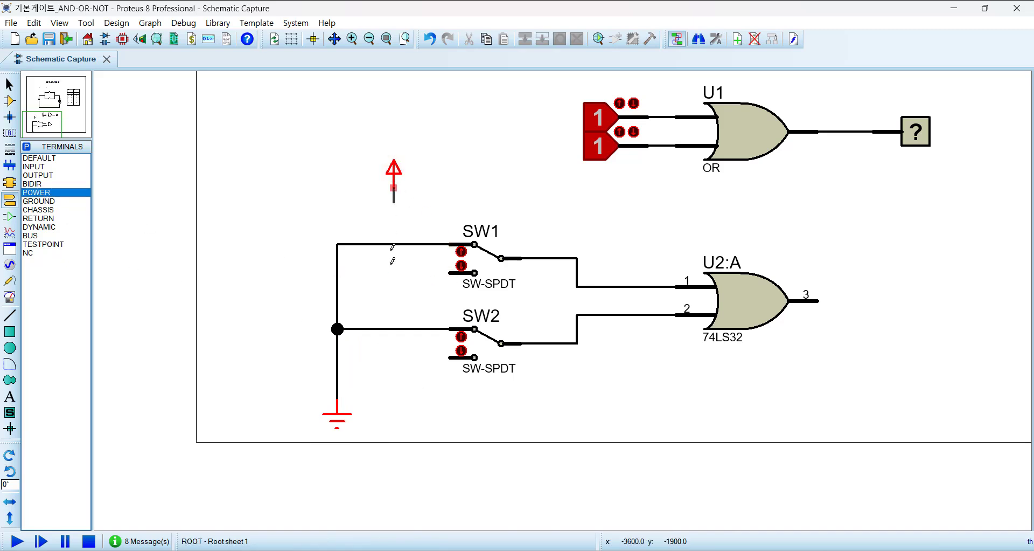
pyautogui.click(450, 357)
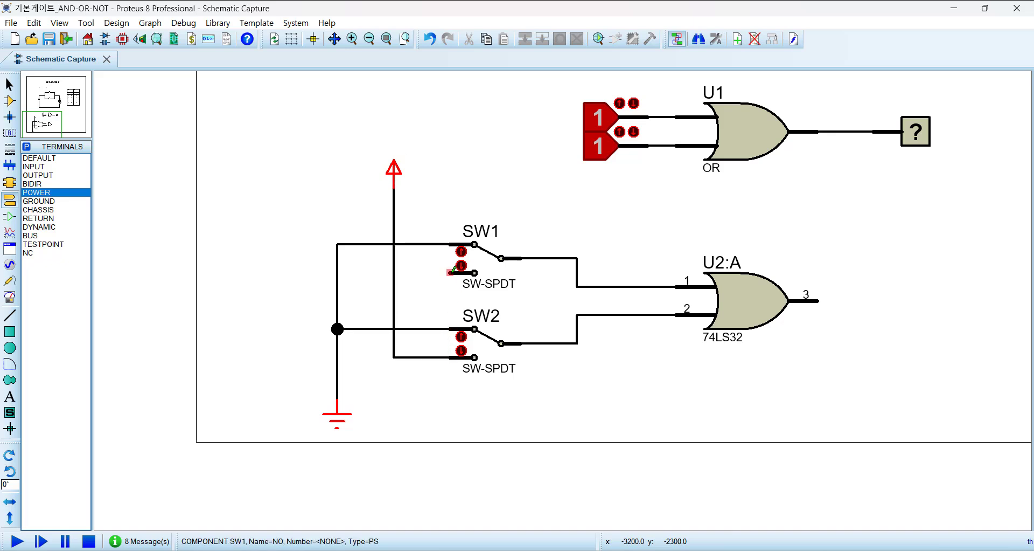
pyautogui.click(453, 272)
pyautogui.click(393, 272)
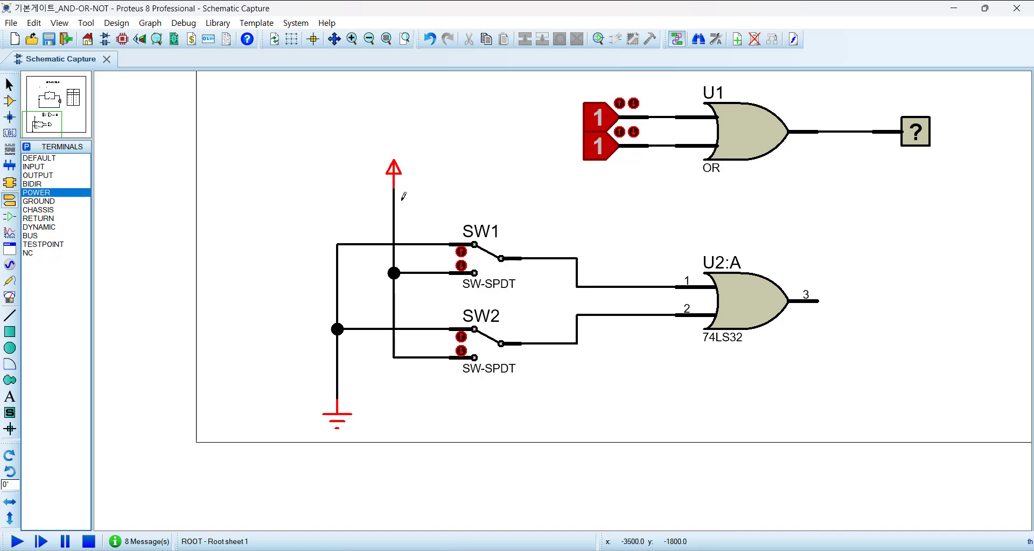
# Label the power terminal above the SPDT switches as +5V.
pyautogui.moveTo(309, 117); pyautogui.dragTo(459, 201)
pyautogui.click(494, 192)
pyautogui.doubleClick(394, 178)
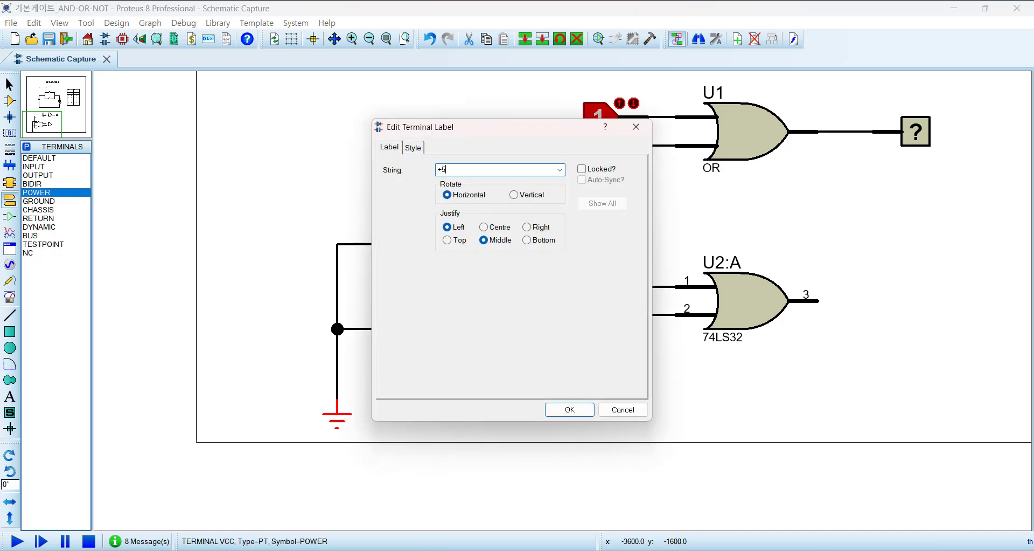
pyautogui.click(572, 409)
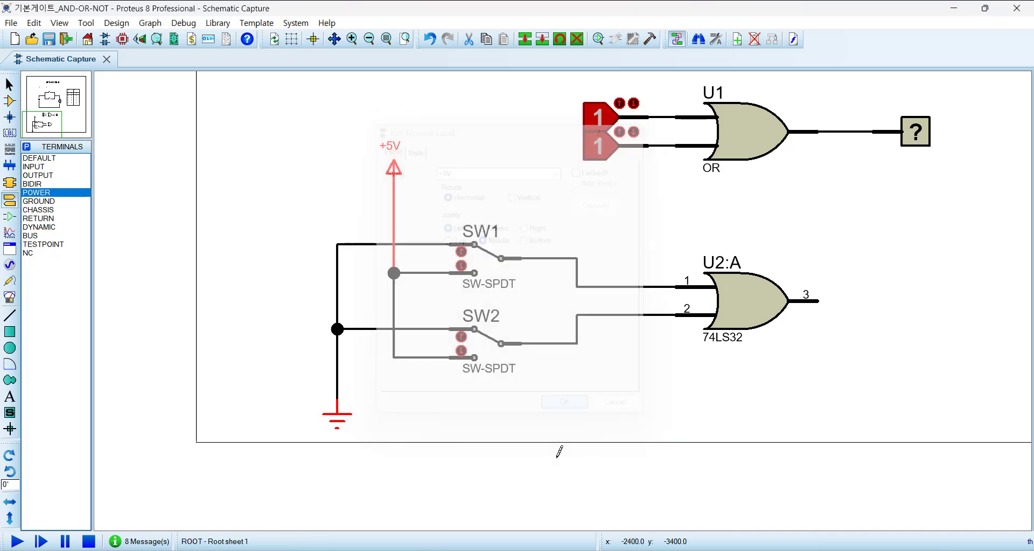